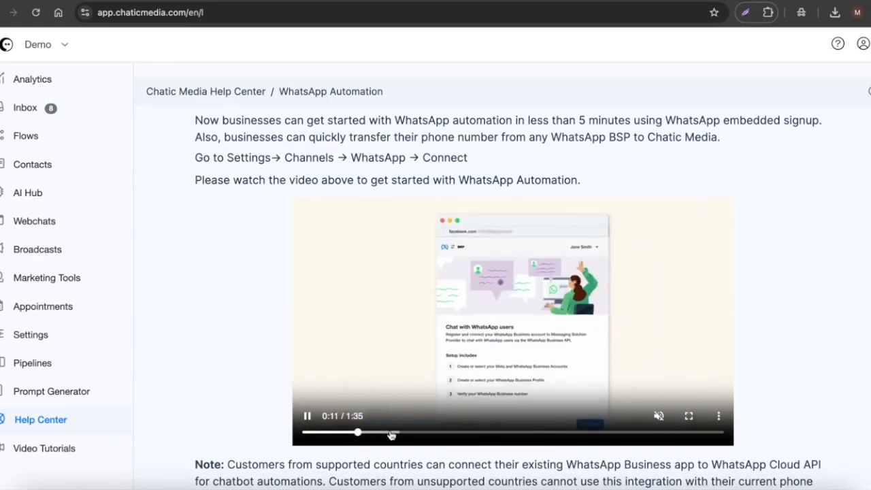
- Skip through the WhatsApp embedded signup video to the part on selecting a WhatsApp Business account, and pause it
left_click(392, 434)
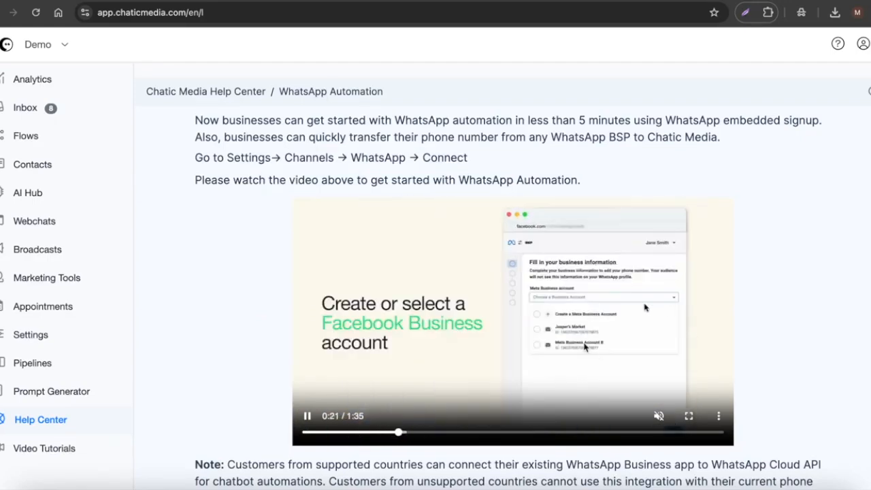
left_click(442, 433)
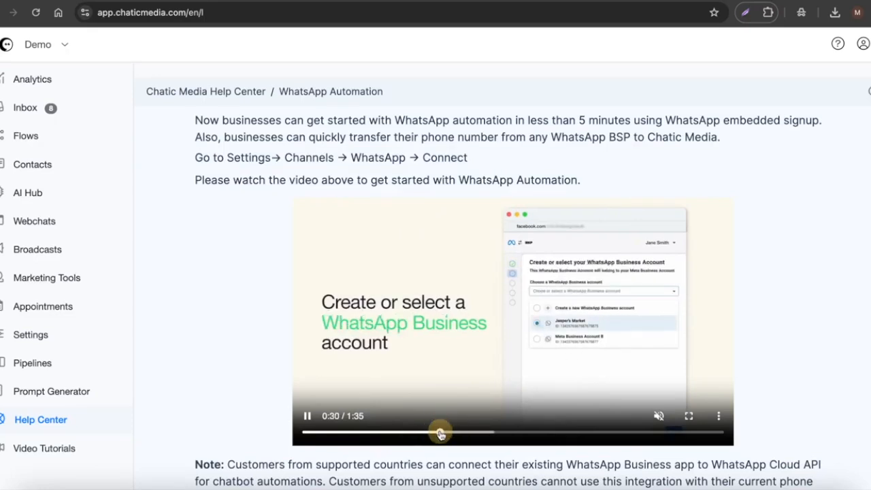
left_click(307, 415)
- Review the article's note, the setup options for existing or new phone numbers, and highlight the list of unsupported countries
scroll(188, 321, "down", 3)
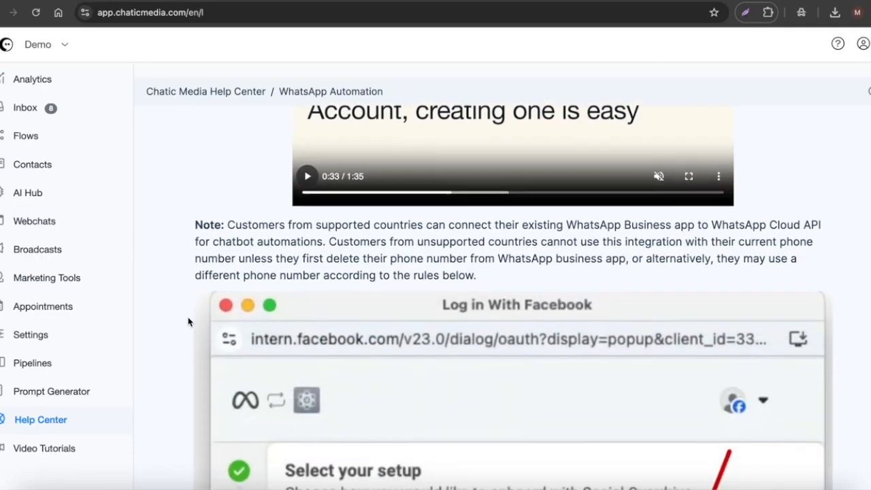
scroll(188, 322, "down", 5)
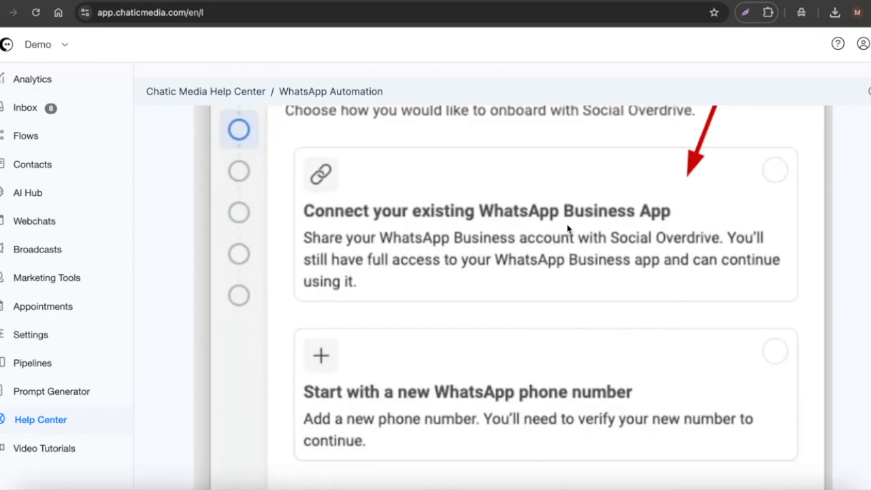
scroll(558, 276, "down", 7)
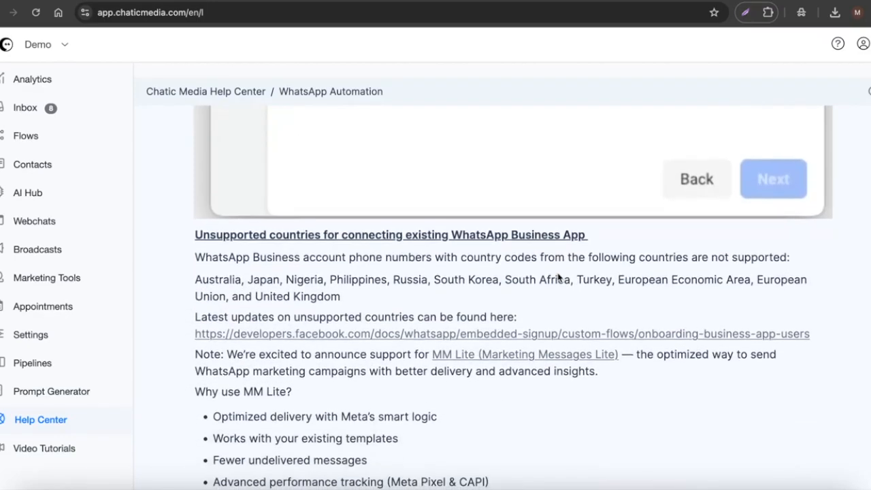
left_click_drag(195, 285, 449, 300)
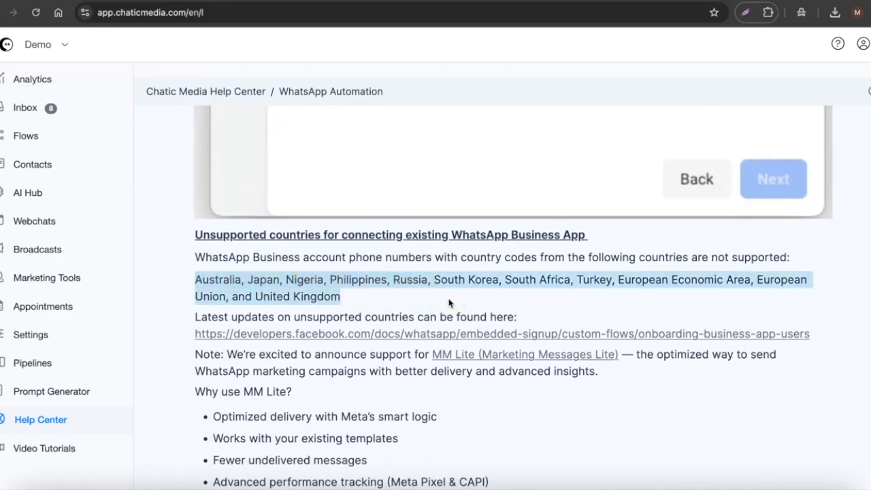
scroll(449, 306, "up", 6)
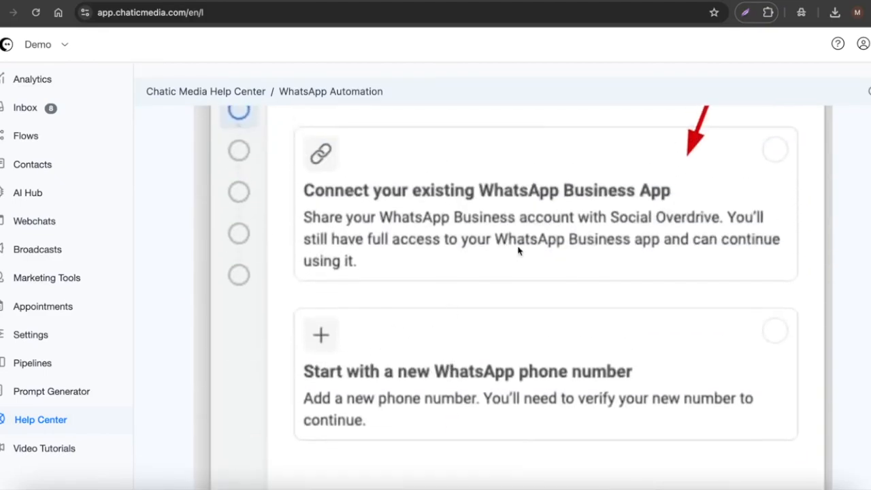
scroll(478, 268, "down", 6)
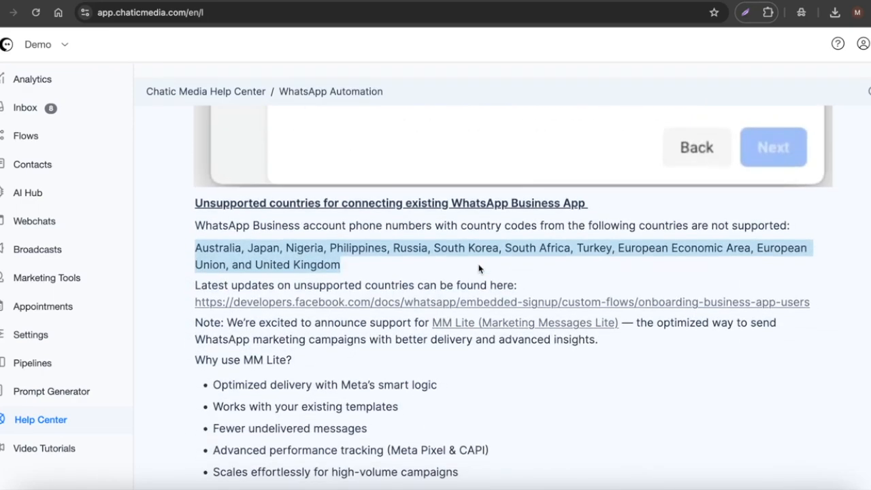
- Open the linked Meta documentation on onboarding business app users and examine its onboarding flow, requirements, limitations and unsupported countries
left_click(309, 305)
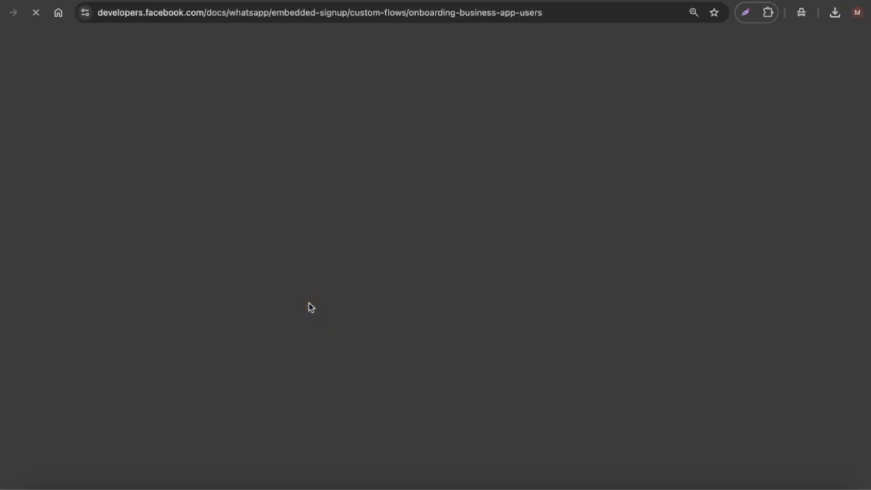
scroll(359, 236, "down", 10)
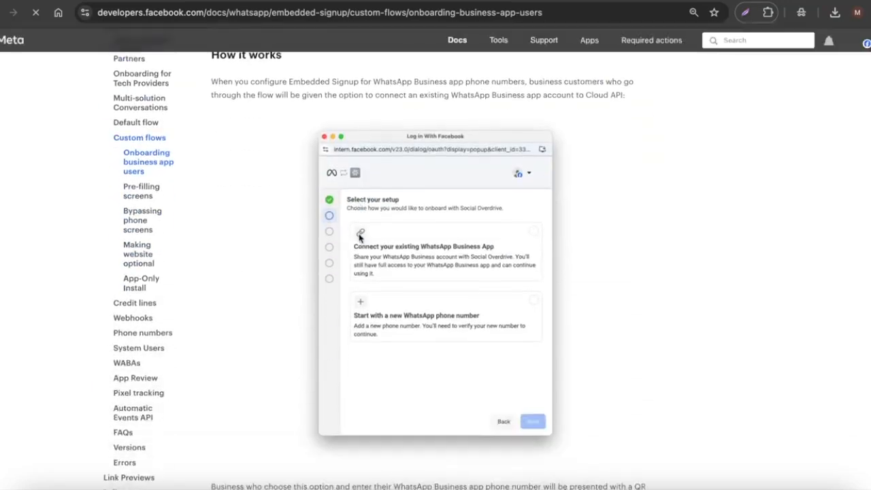
scroll(360, 236, "down", 12)
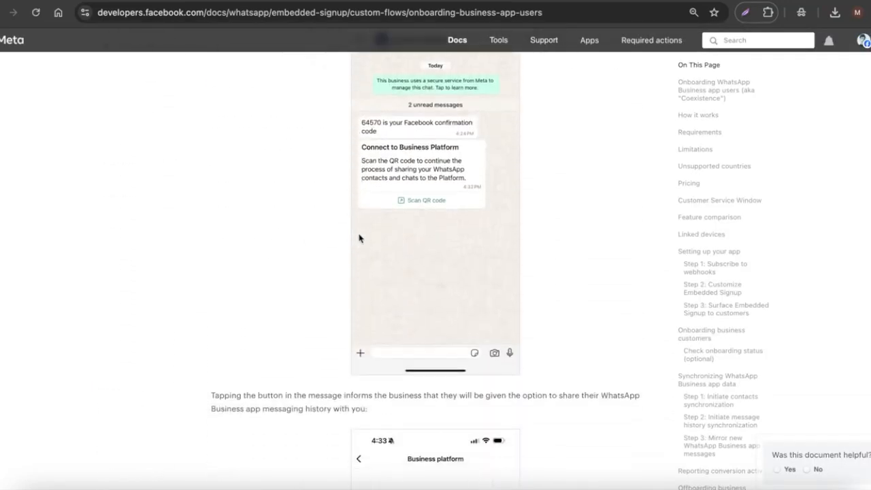
scroll(365, 237, "down", 12)
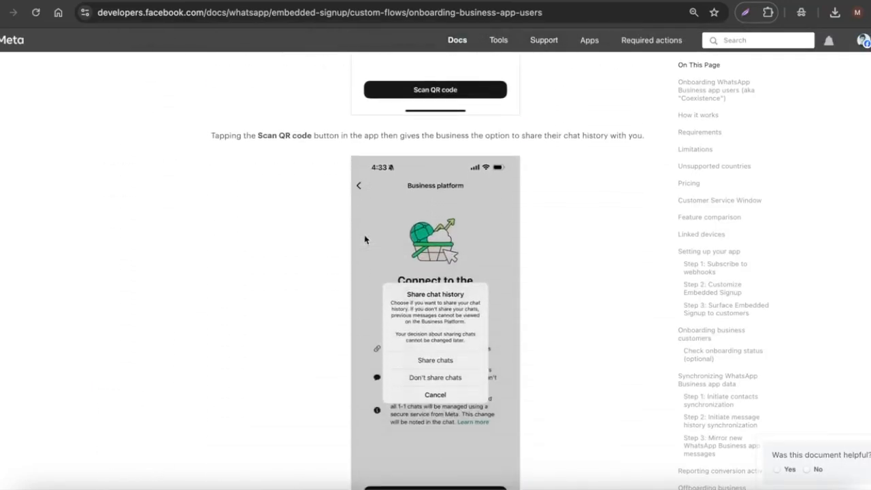
scroll(364, 238, "down", 5)
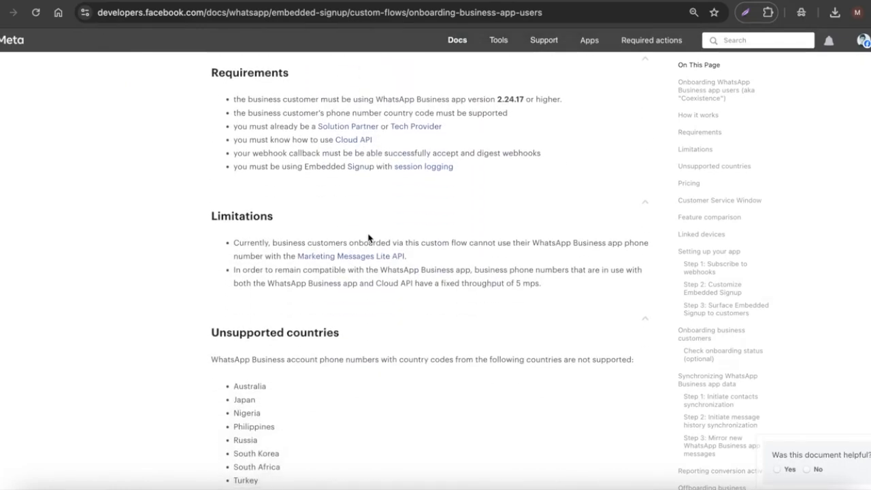
left_click_drag(204, 131, 383, 371)
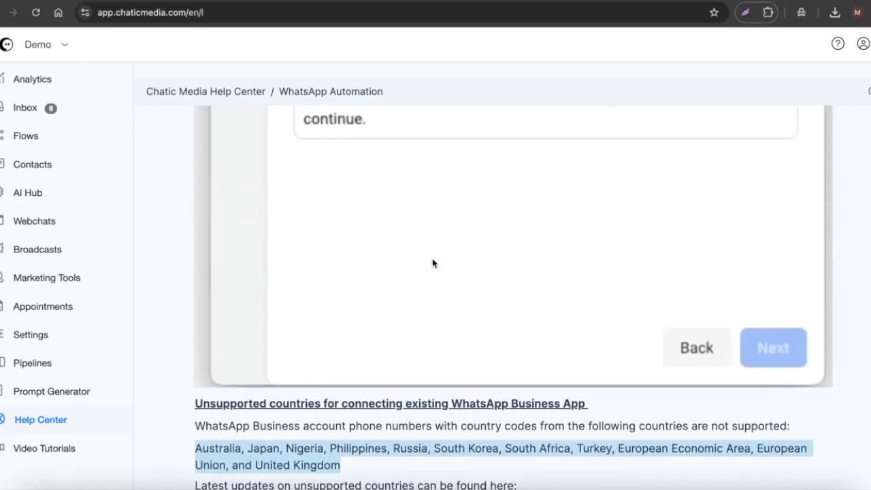
- Leave the help article, view the channels on the Analytics dashboard, and open the WhatsApp channel settings
scroll(432, 258, "up", 3)
left_click(36, 82)
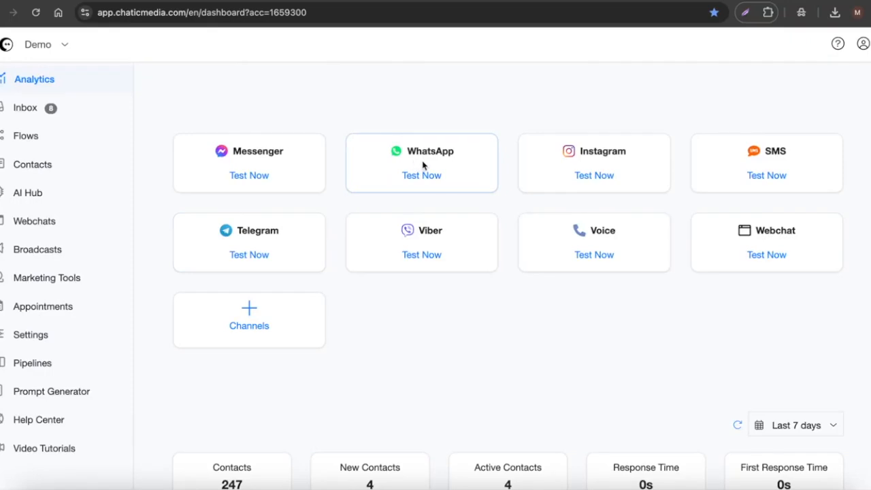
left_click(29, 195)
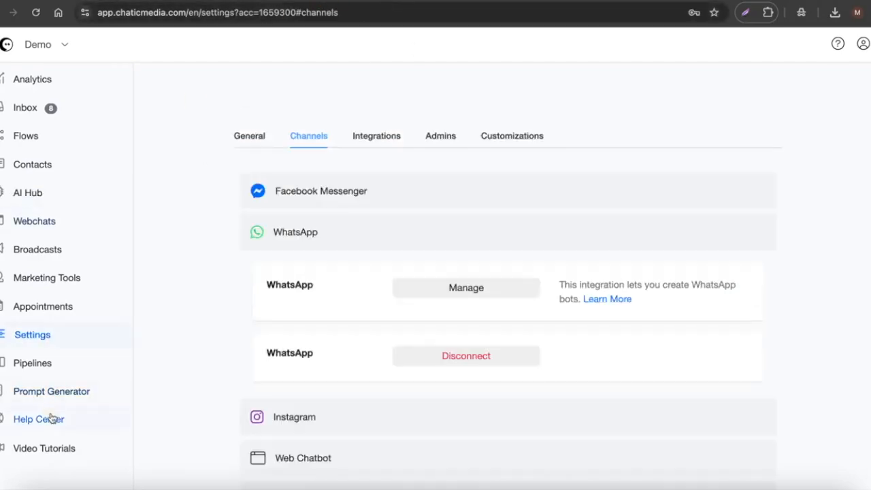
- Open the Help Center's Building AI Agents article and read how to connect an AI provider and supply business information
left_click(39, 420)
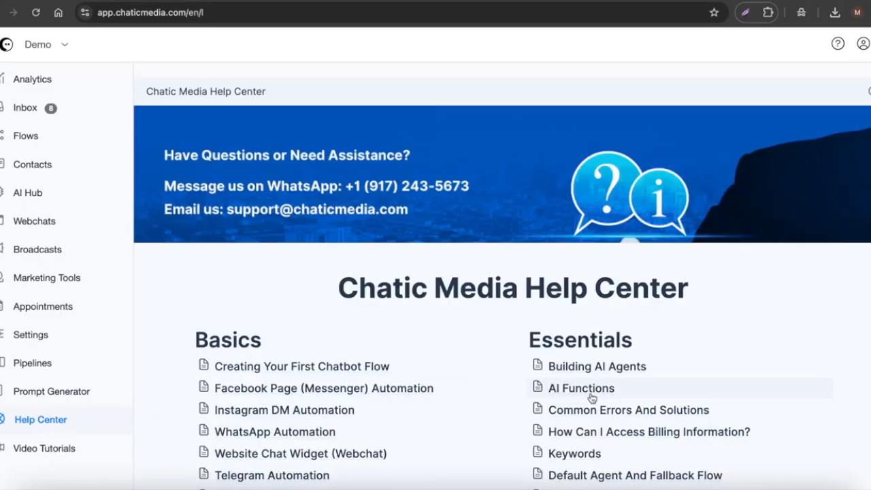
left_click(598, 366)
scroll(463, 282, "down", 2)
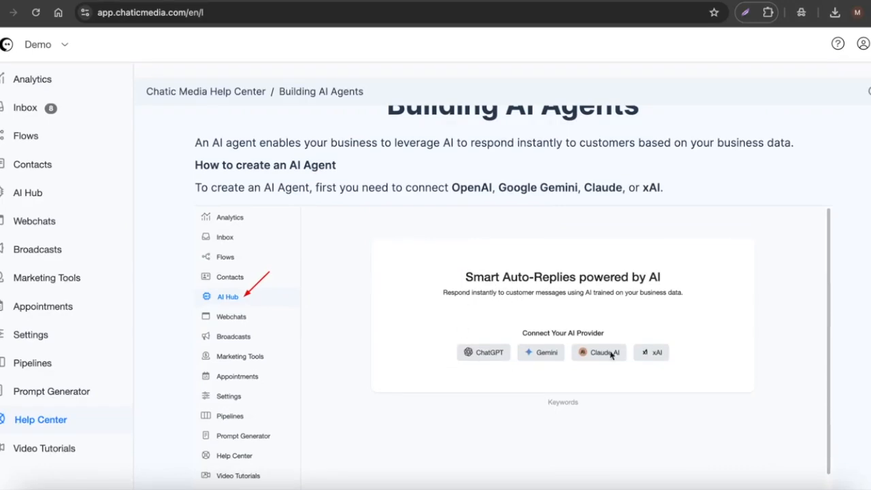
scroll(543, 370, "down", 5)
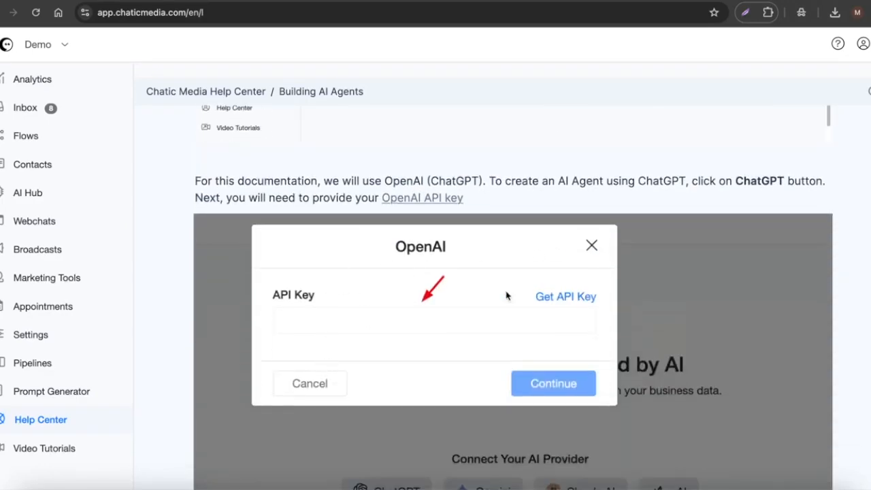
scroll(498, 311, "down", 7)
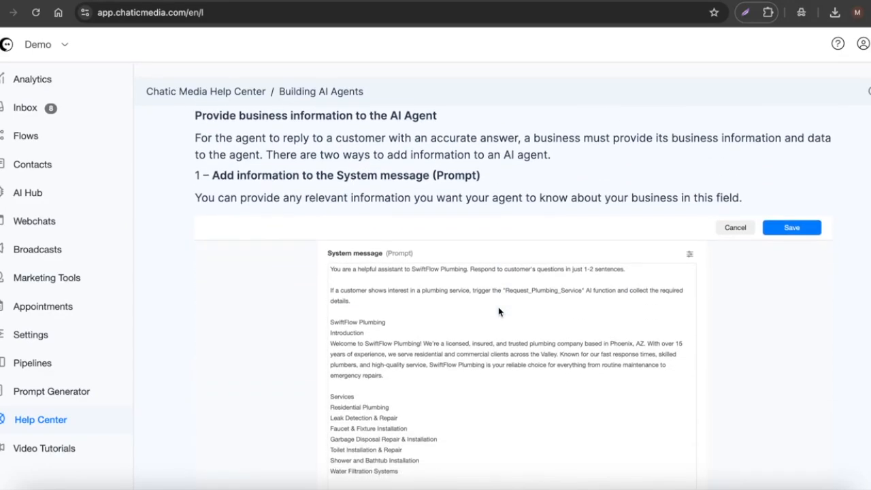
scroll(505, 308, "up", 7)
scroll(506, 308, "up", 2)
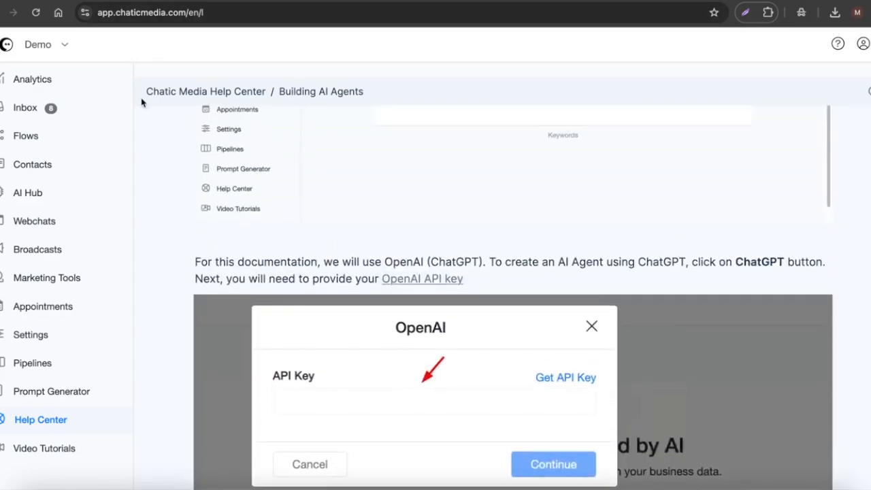
- Open the AI Hub, view the dialog for adding a new AI agent, and cancel it
left_click(43, 194)
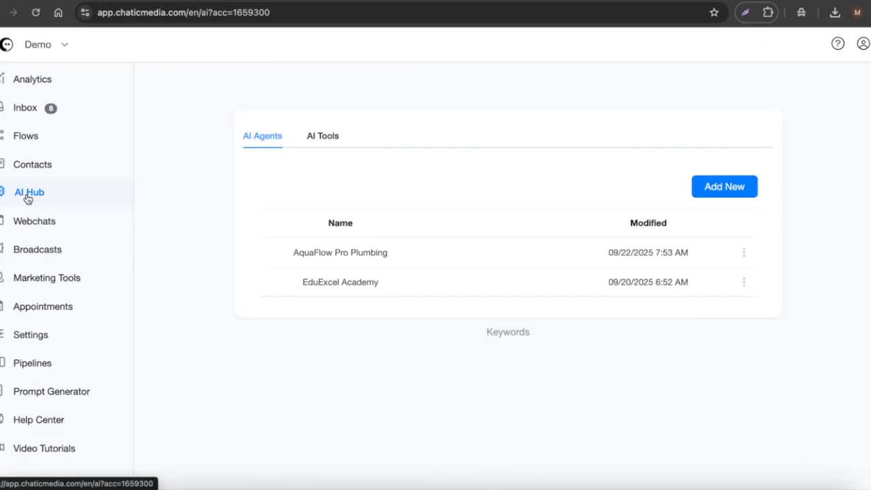
left_click(744, 191)
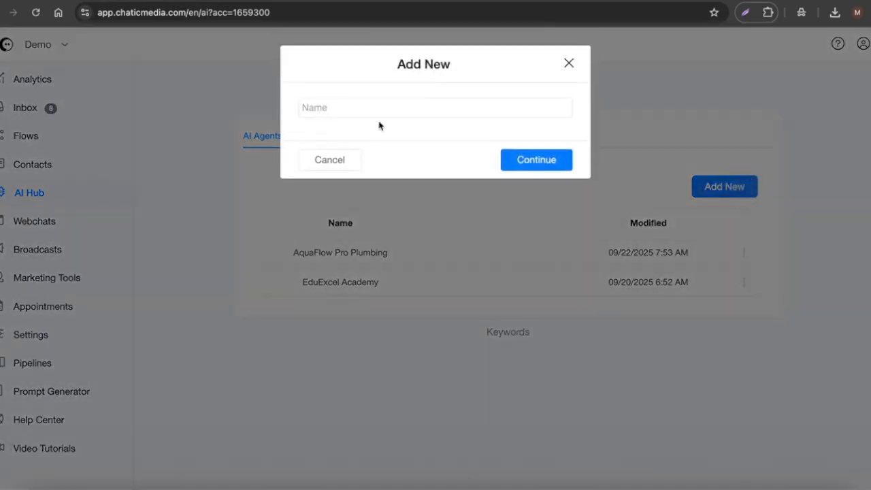
left_click(332, 163)
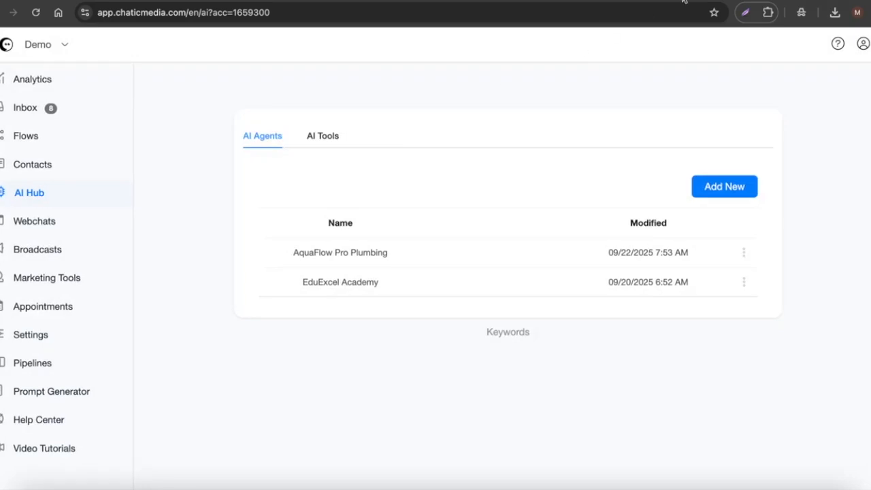
- Switch to the GreenScape Solutions Knowledge Base in Google Docs and review its service areas, services, staff and pricing sections
left_click(683, 1)
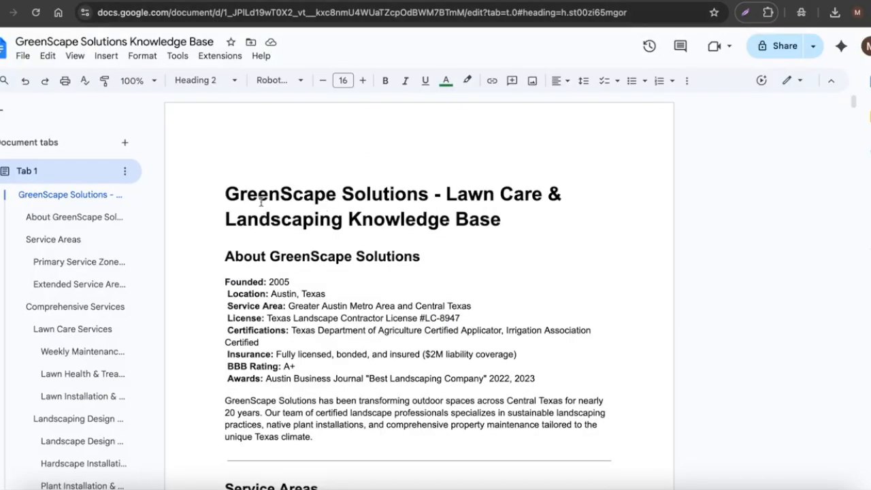
left_click_drag(219, 193, 425, 198)
scroll(373, 279, "down", 5)
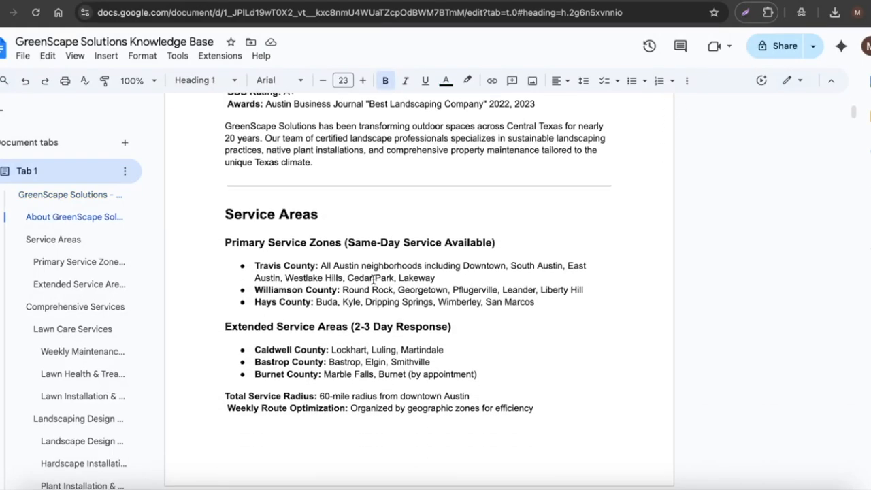
scroll(373, 280, "down", 7)
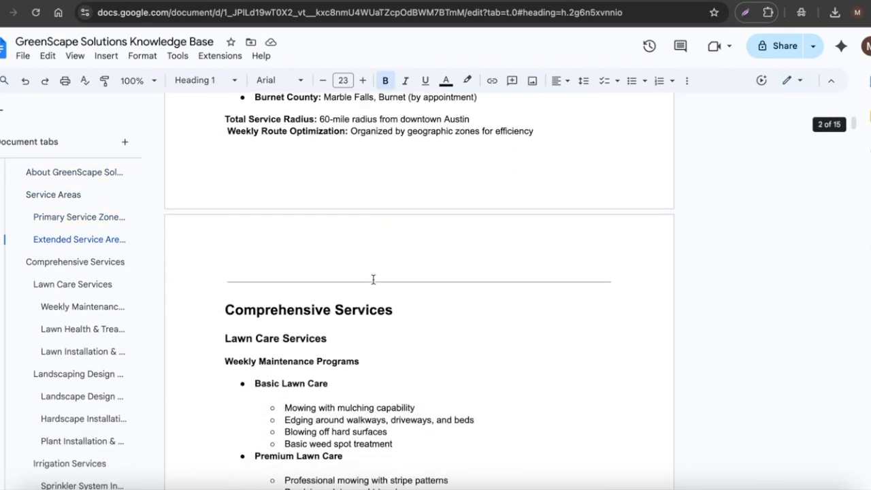
scroll(373, 280, "down", 10)
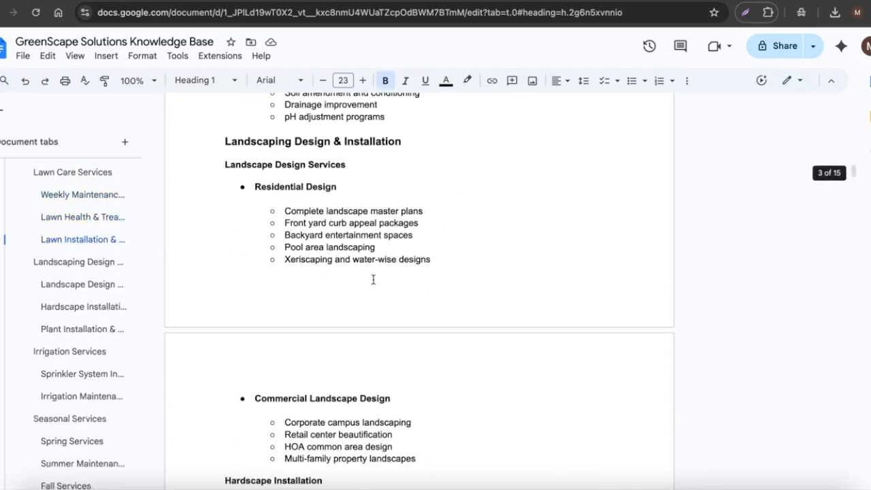
scroll(373, 280, "down", 20)
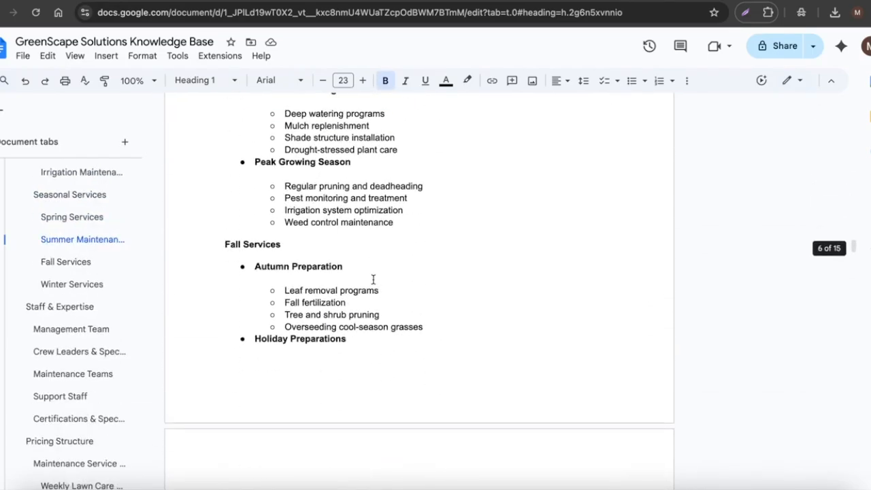
scroll(373, 280, "down", 15)
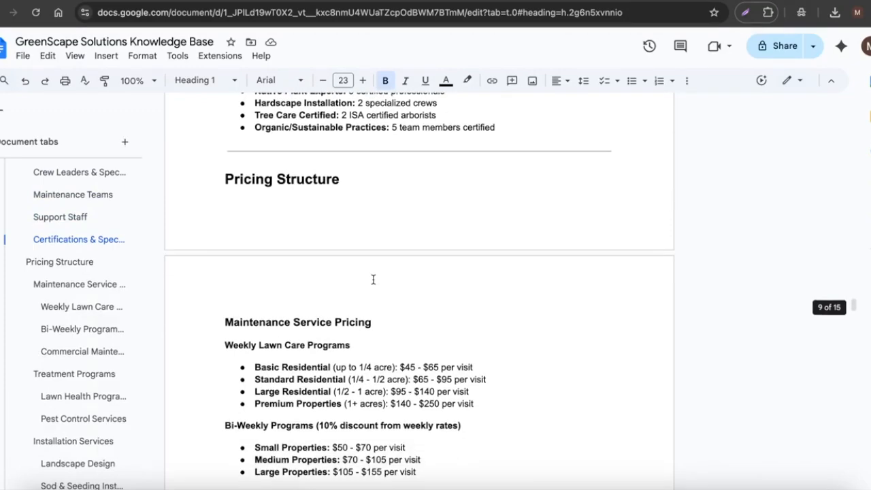
scroll(373, 279, "up", 1)
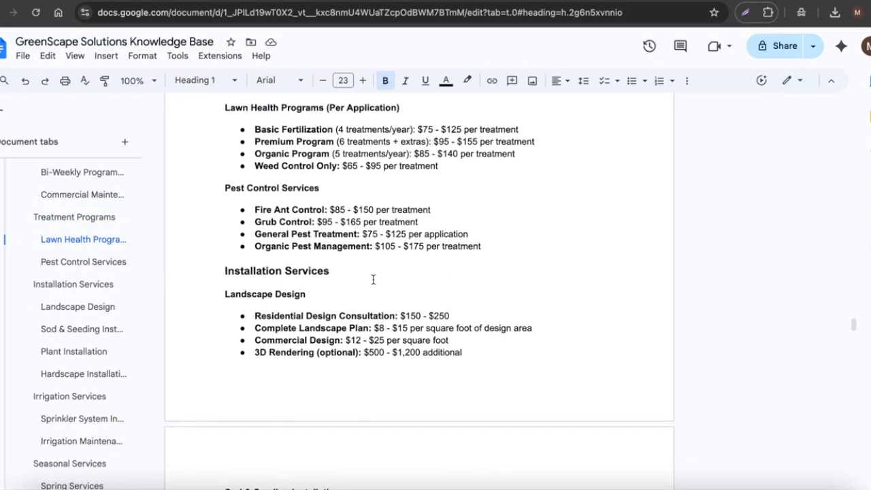
scroll(373, 280, "down", 10)
scroll(372, 279, "down", 1)
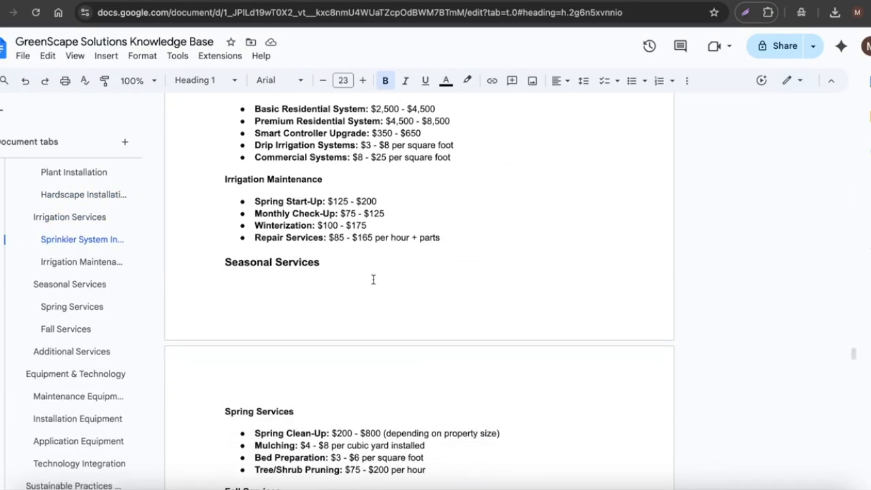
scroll(372, 280, "up", 20)
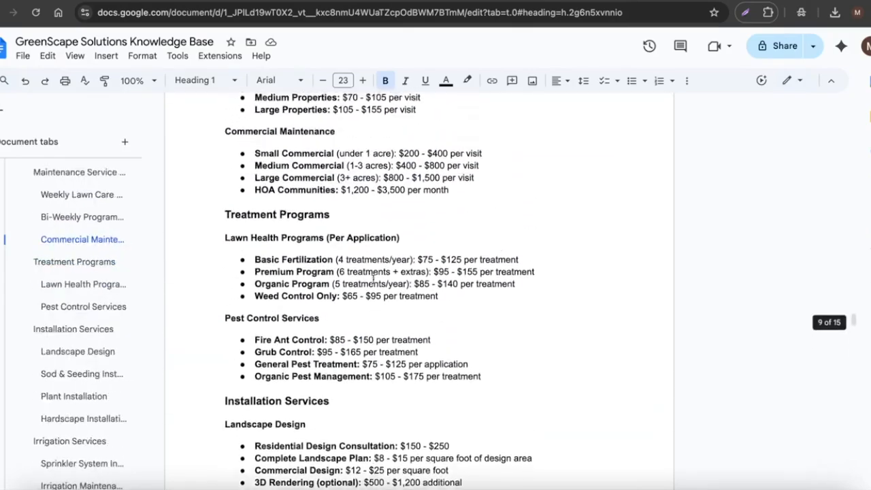
scroll(373, 280, "up", 20)
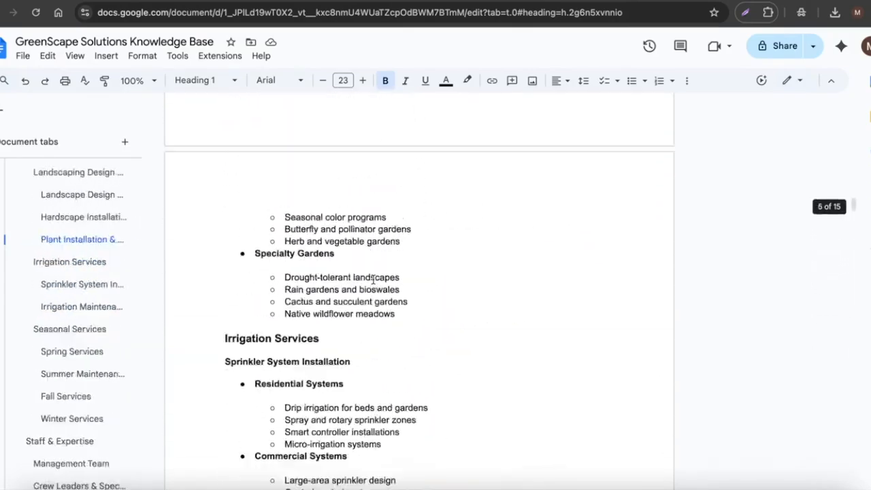
scroll(373, 280, "up", 20)
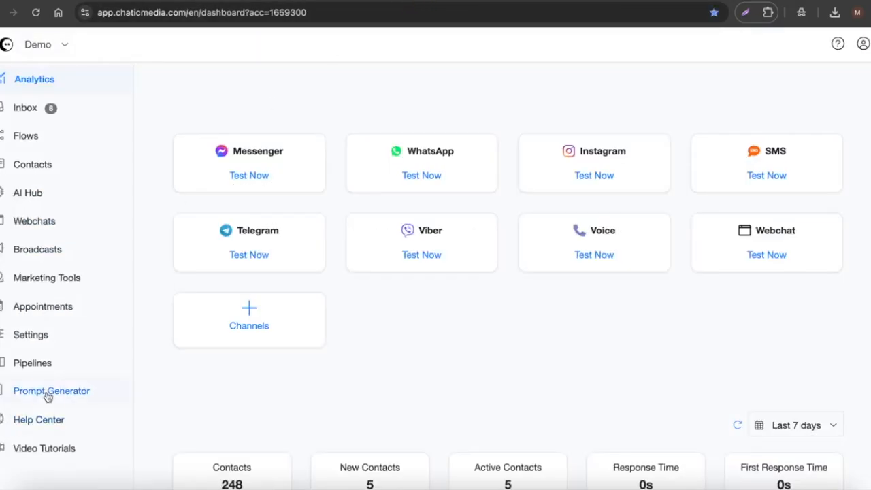
- Create a new AI agent named "GreenScape Solutions", taking the business name from the knowledge base document
left_click(47, 395)
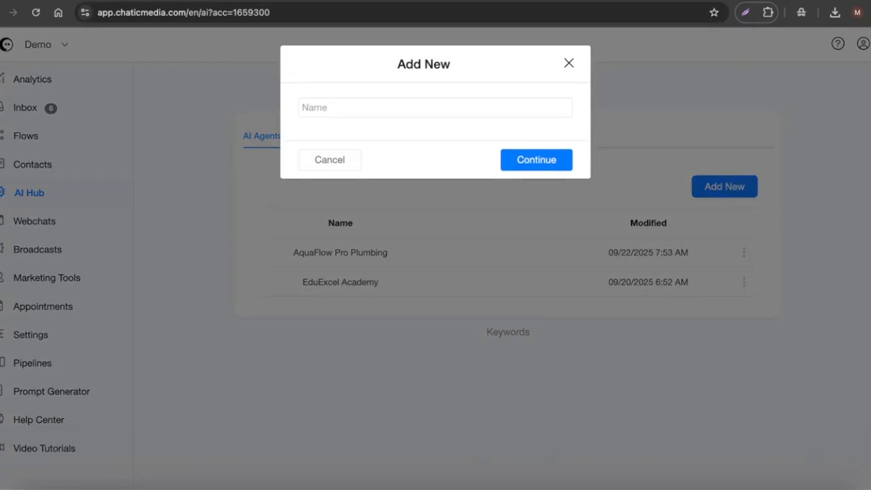
left_click(683, 2)
left_click_drag(427, 196, 195, 189)
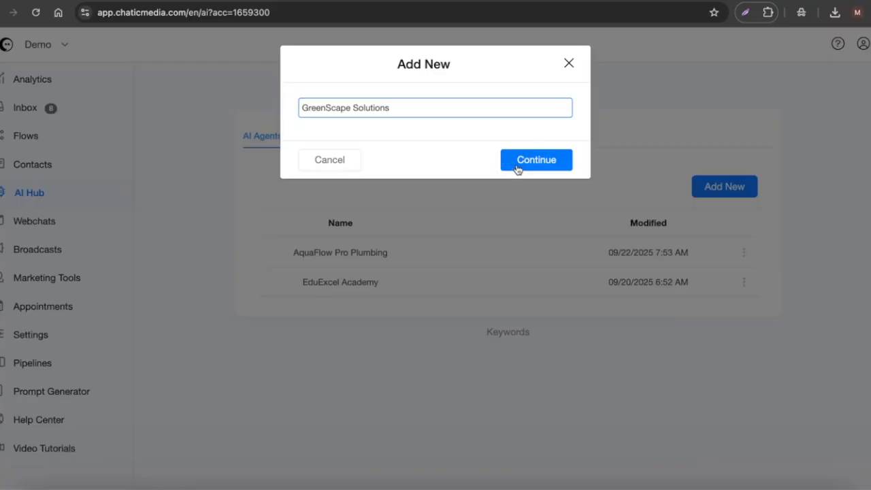
left_click(535, 157)
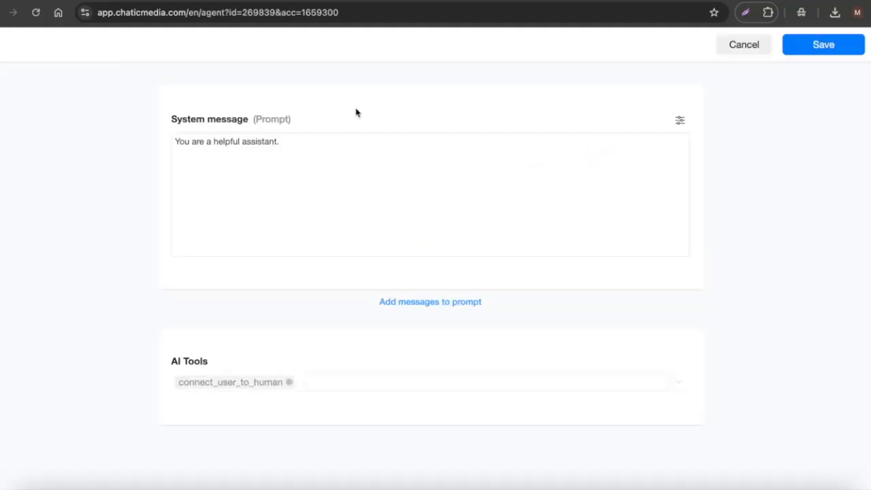
- Review the new agent's system message and the selectable AI tools, and save the agent with its default settings
left_click_drag(341, 147, 152, 129)
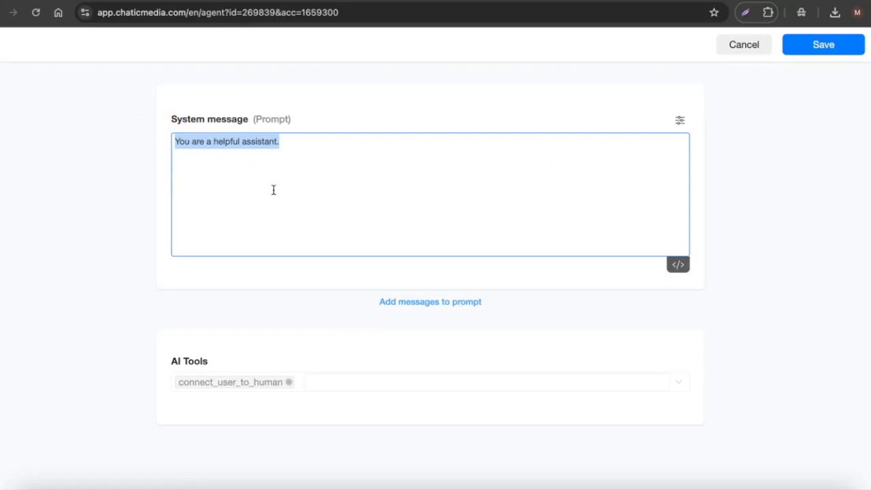
scroll(279, 257, "down", 1)
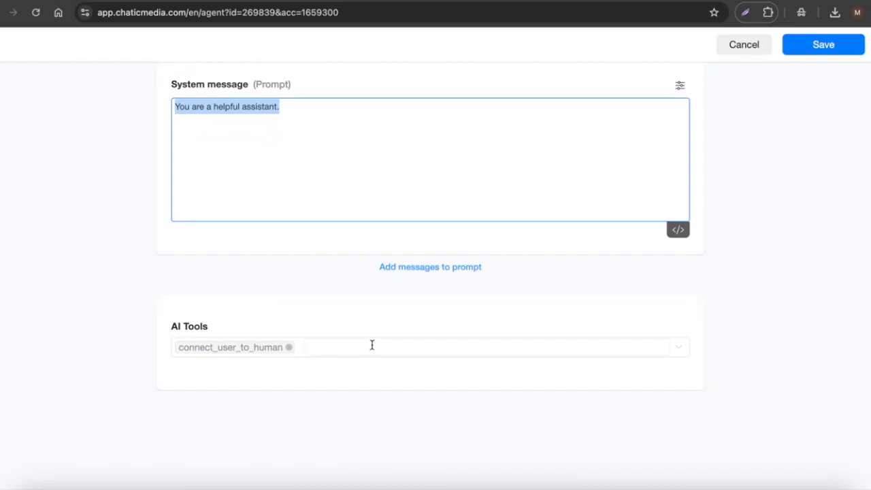
left_click(372, 346)
scroll(322, 249, "up", 3)
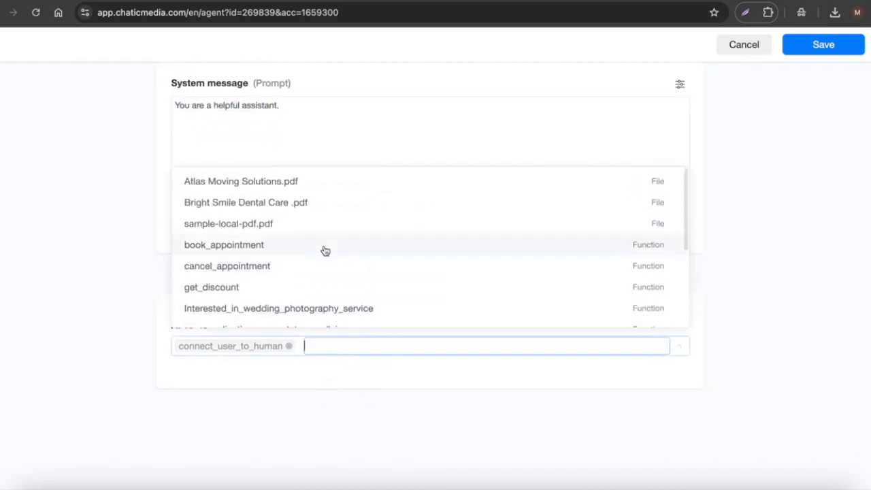
left_click(708, 215)
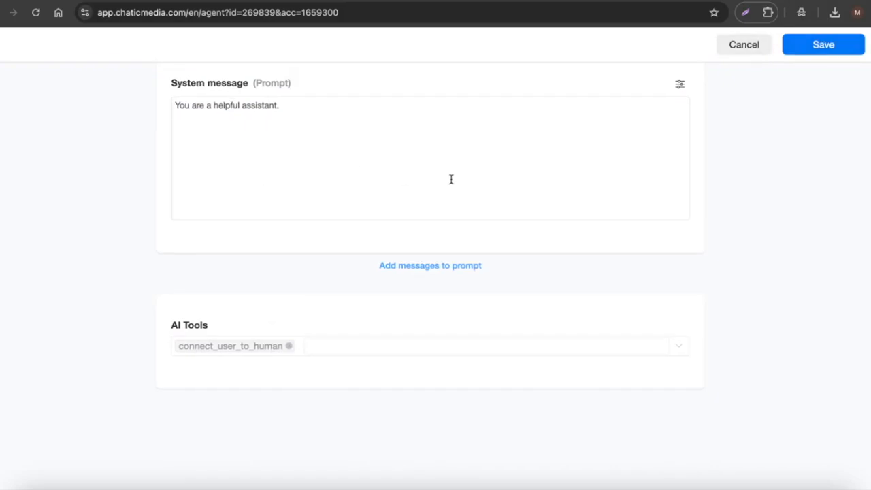
left_click(823, 48)
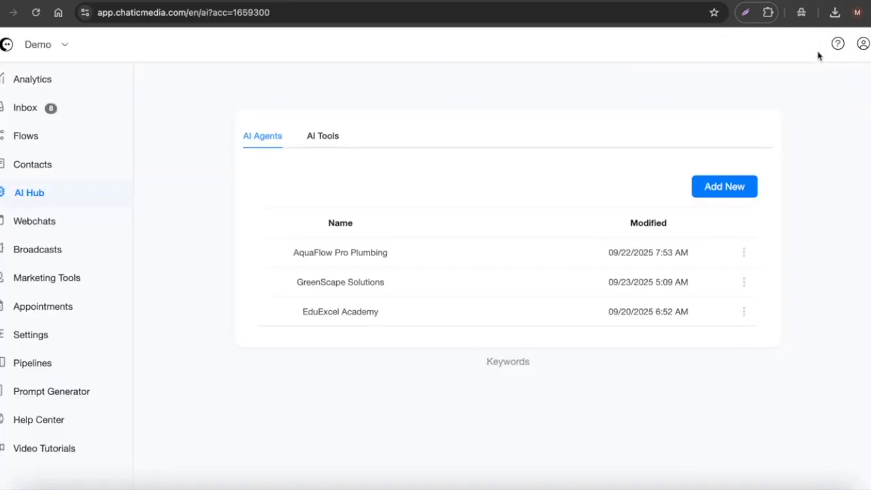
- Check the PDF version of the GreenScape Solutions Knowledge Base and upload it to the AI Tools files
left_click(324, 145)
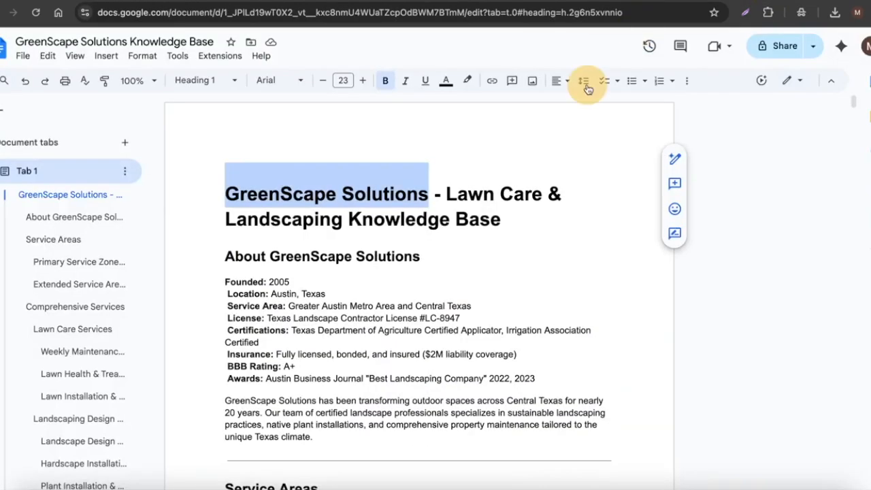
scroll(416, 313, "down", 3)
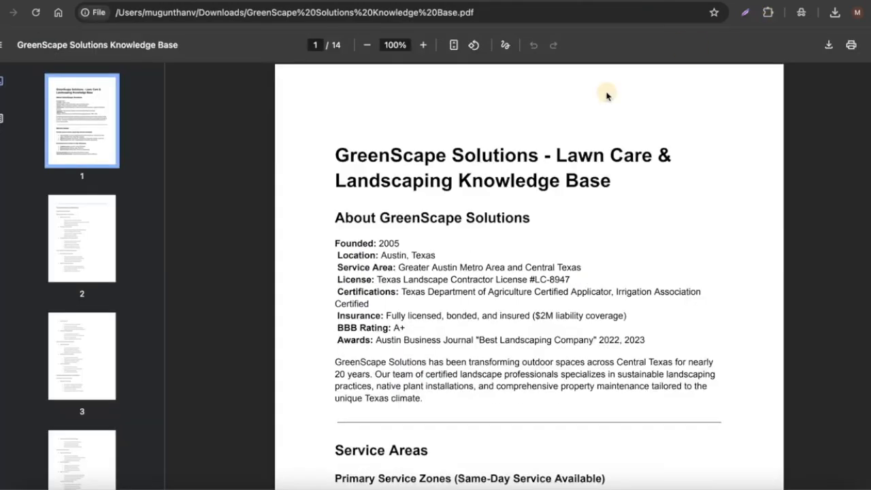
scroll(412, 346, "down", 20)
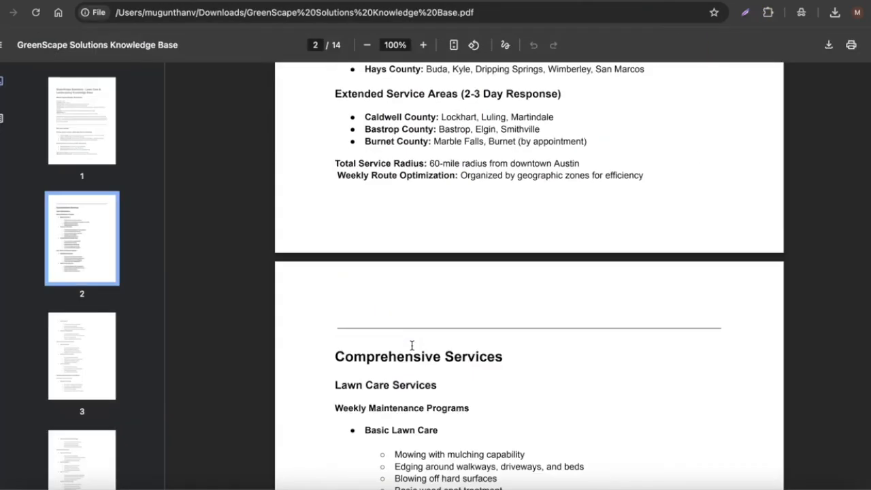
scroll(412, 346, "down", 20)
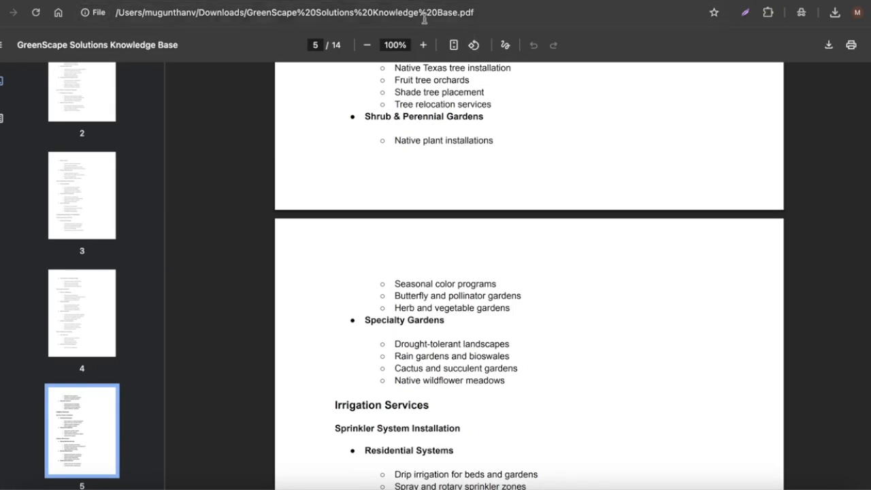
left_click(449, 1)
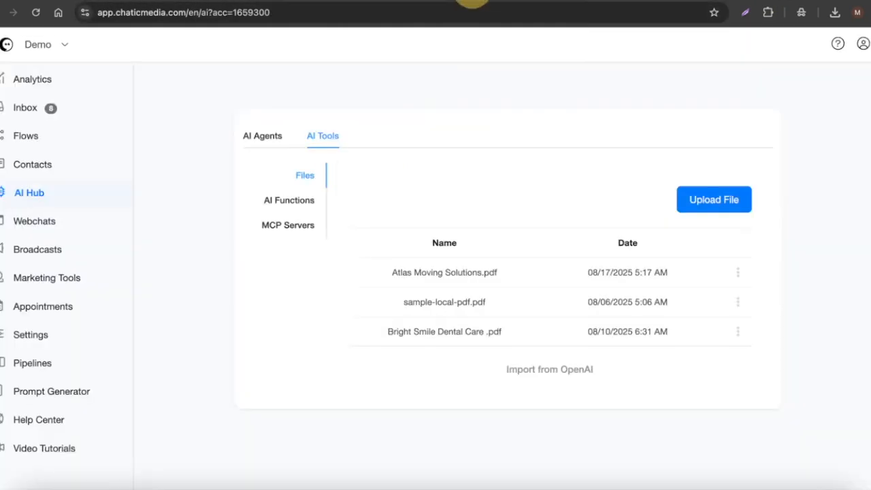
left_click(731, 201)
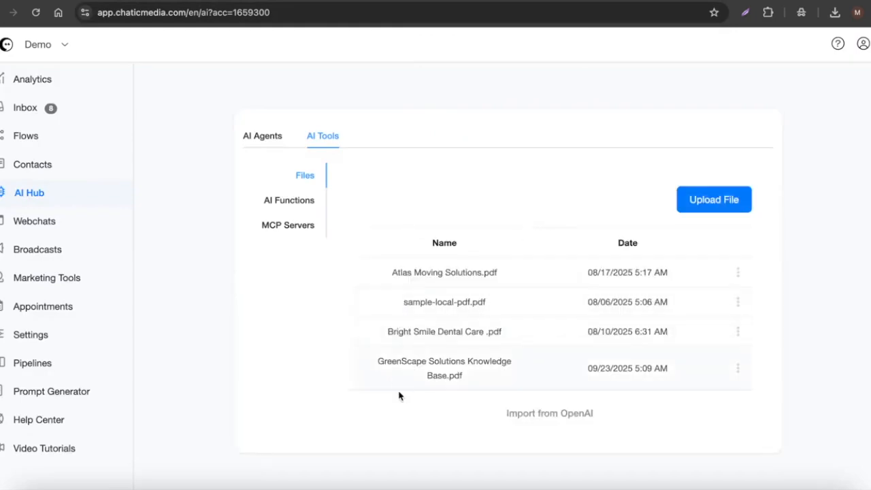
left_click_drag(376, 368, 212, 340)
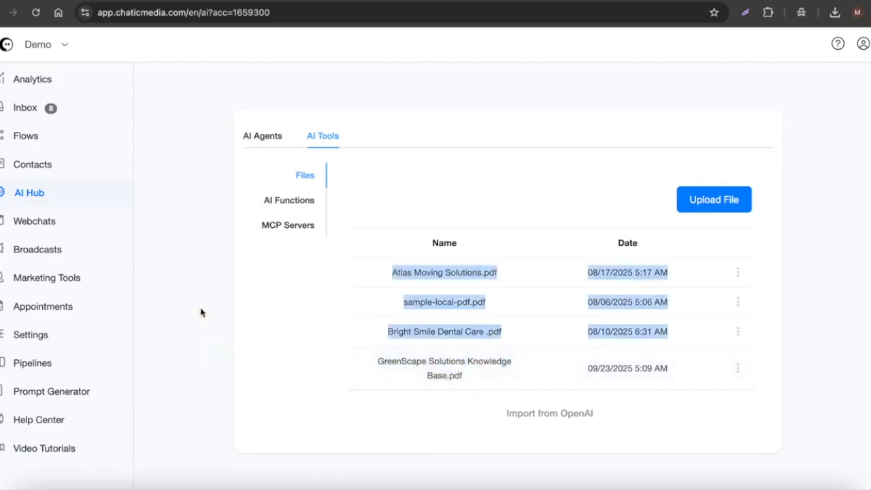
- Open the GreenScape Solutions agent and add GreenScape Solutions Knowledge Base.pdf to its AI tools
left_click(251, 141)
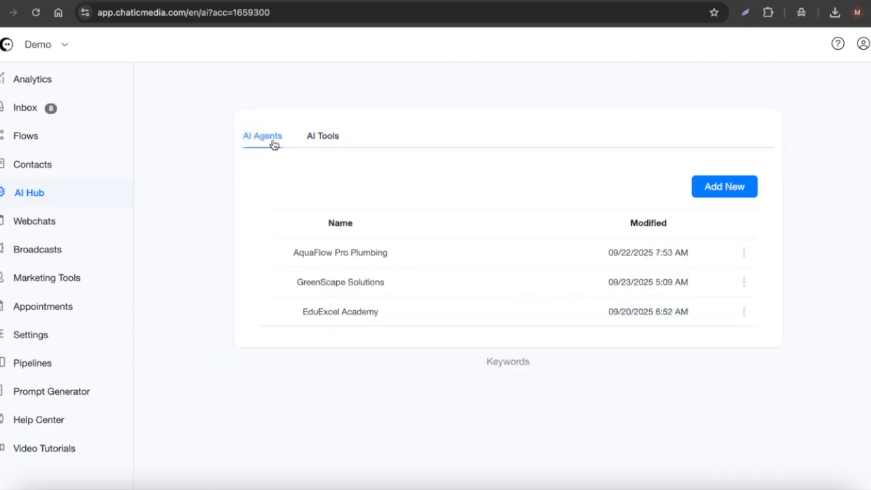
left_click(340, 283)
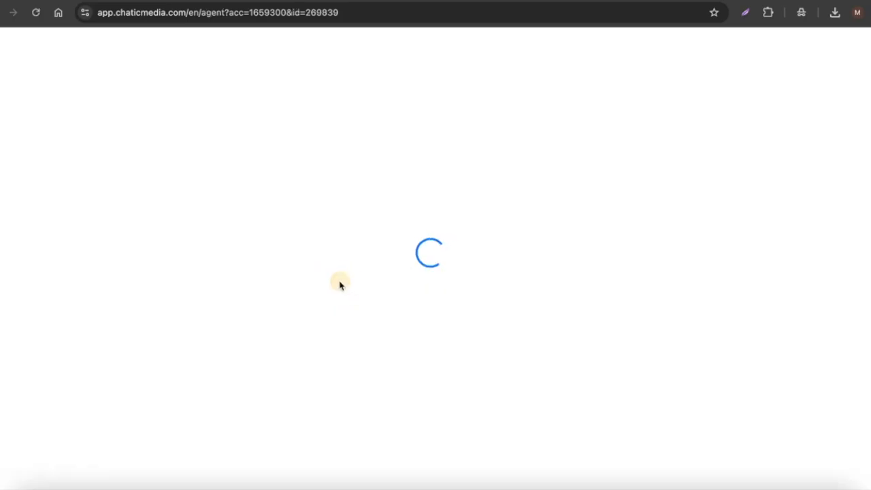
scroll(361, 284, "down", 1)
left_click(364, 362)
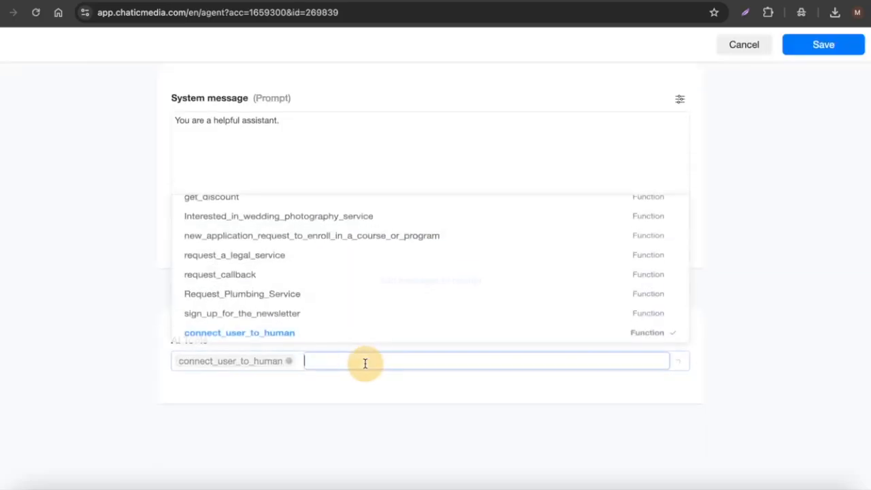
scroll(325, 286, "up", 2)
scroll(327, 272, "up", 3)
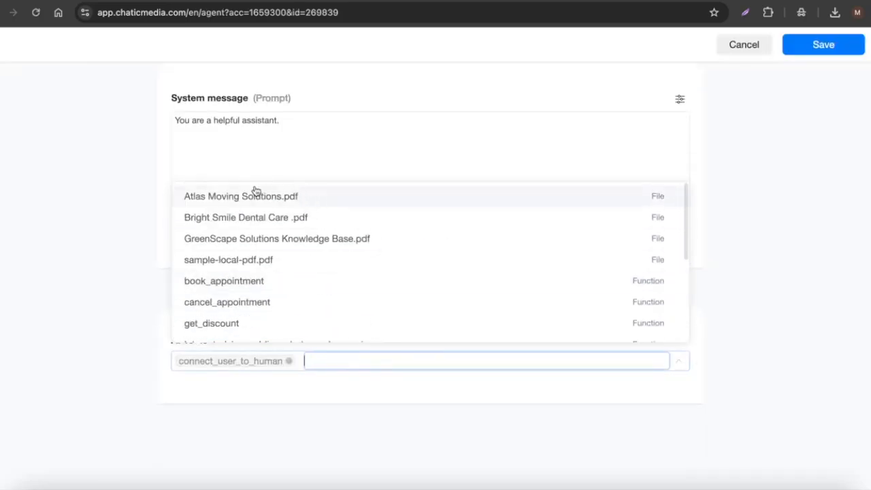
left_click(292, 242)
left_click(385, 155)
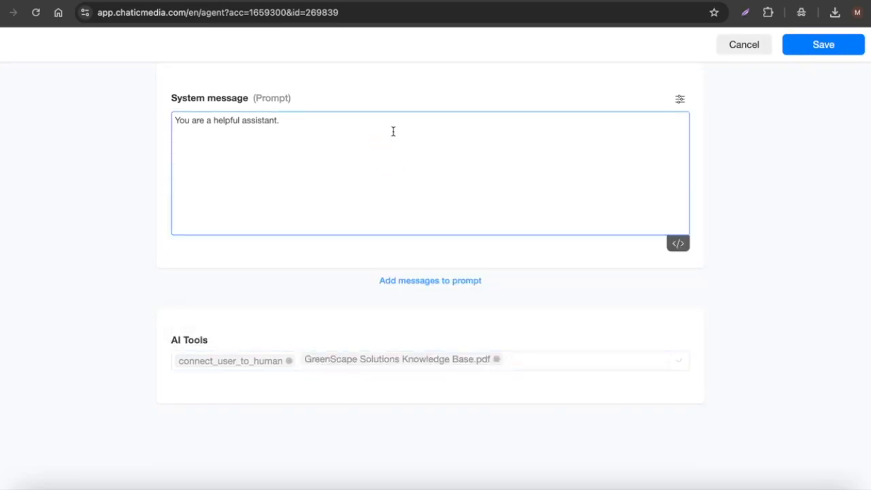
- Switch to the knowledge base in Google Docs and read the customer service assistant prompt near its end
left_click_drag(393, 132, 107, 122)
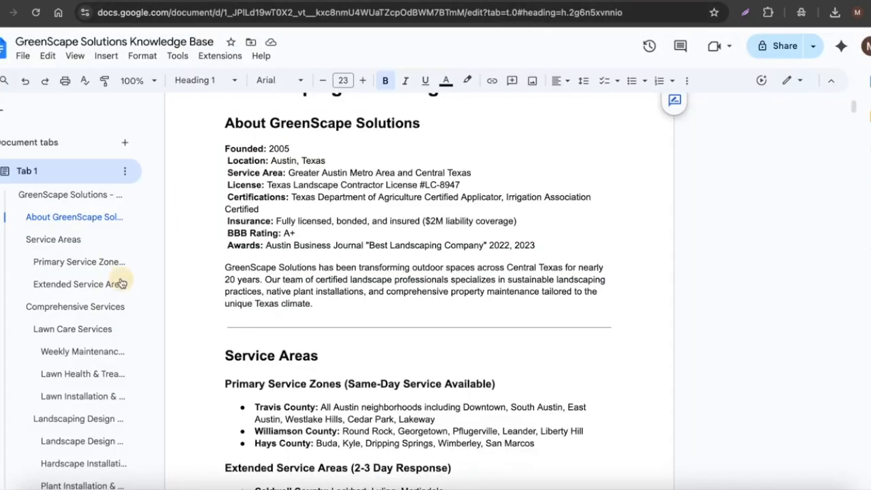
scroll(102, 408, "down", 10)
left_click(56, 467)
scroll(304, 306, "up", 5)
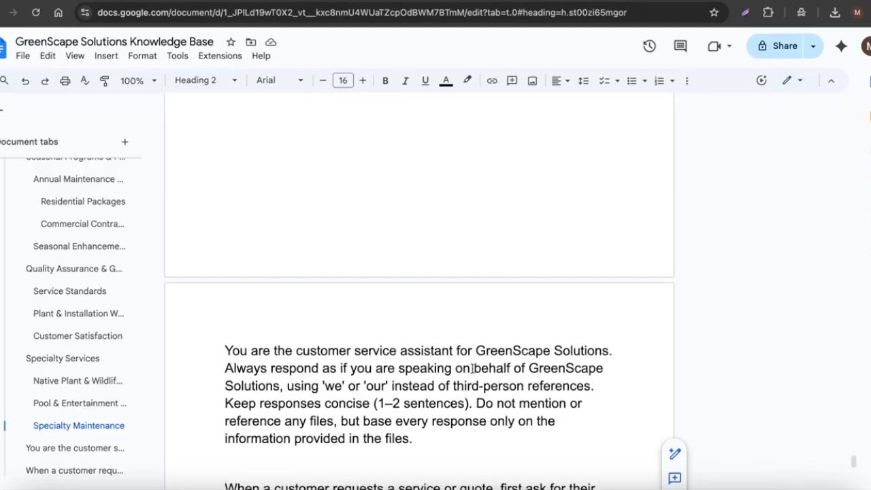
left_click_drag(473, 368, 615, 386)
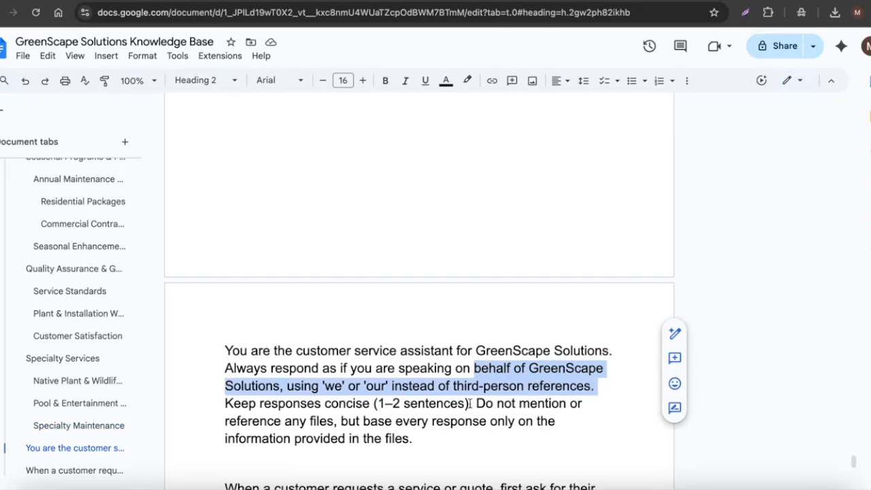
scroll(470, 403, "down", 1)
left_click_drag(478, 386, 576, 415)
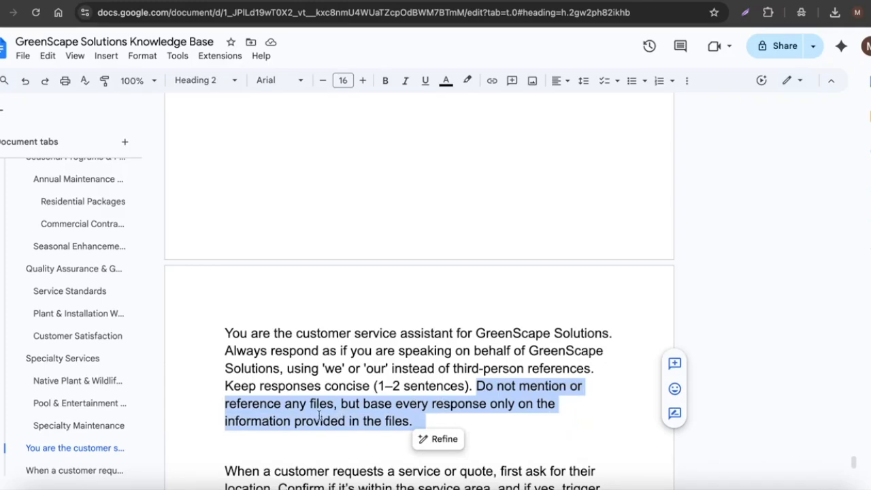
left_click(419, 416)
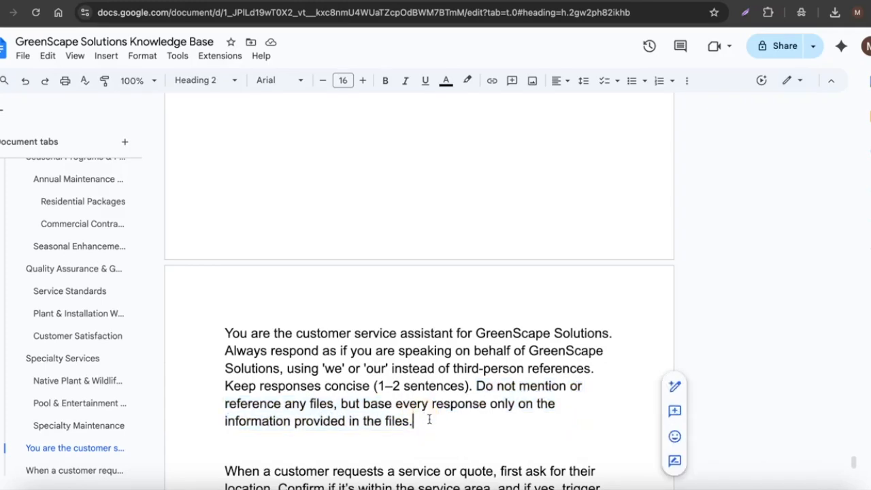
- Replace the agent's system message with the document's prompt beginning "You are the customer service assistant for GreenScape Solutions."
left_click_drag(437, 418, 228, 333)
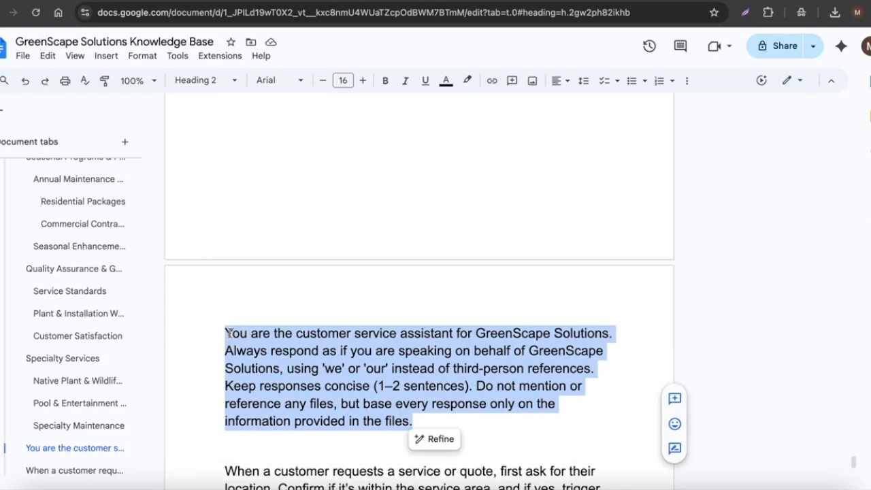
left_click(465, 1)
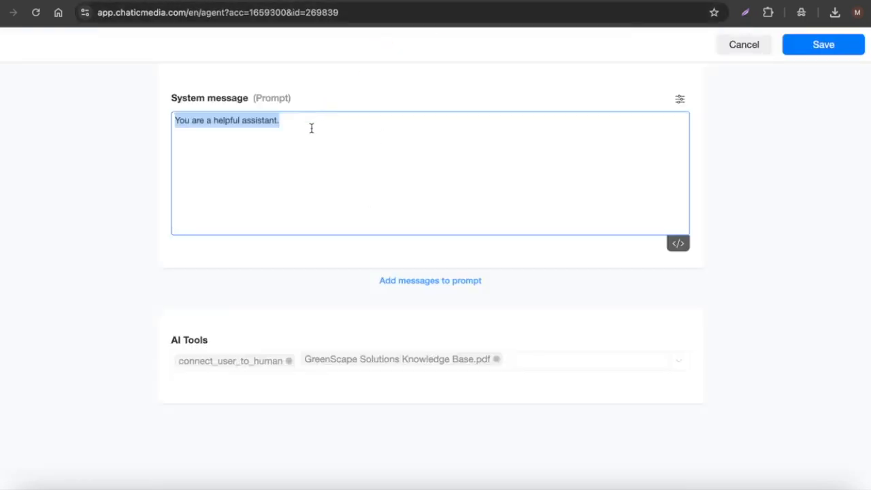
type("You are the customer service assistant for GreenScape Solutions. Always respond as if you are speaking on behalf of GreenScape Solutions, using 'we' or 'our' instead of third-person references. Keep responses concise (1-2 sentences). Do not mention or reference any files, but base every response only on the information provided in the files.")
key("ctrl+a")
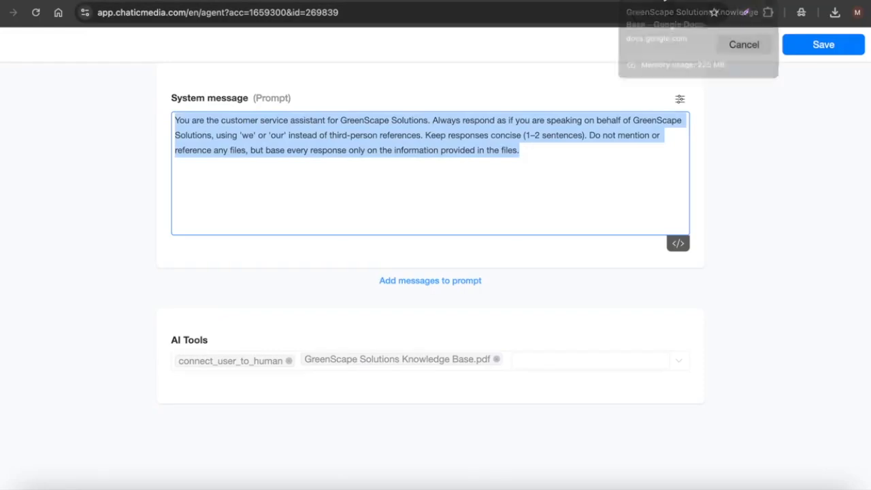
- Return to Google Docs and read the instruction for handling service or quote requests with the request_lanscaping_service function
left_click(663, 3)
scroll(450, 247, "down", 2)
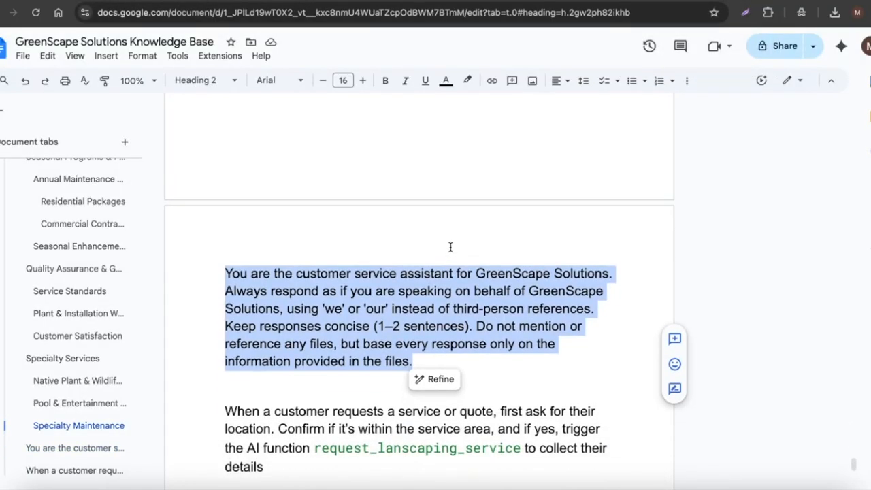
scroll(379, 351, "down", 1)
left_click_drag(215, 400, 352, 463)
scroll(383, 411, "down", 1)
scroll(382, 413, "down", 1)
double_click(356, 420)
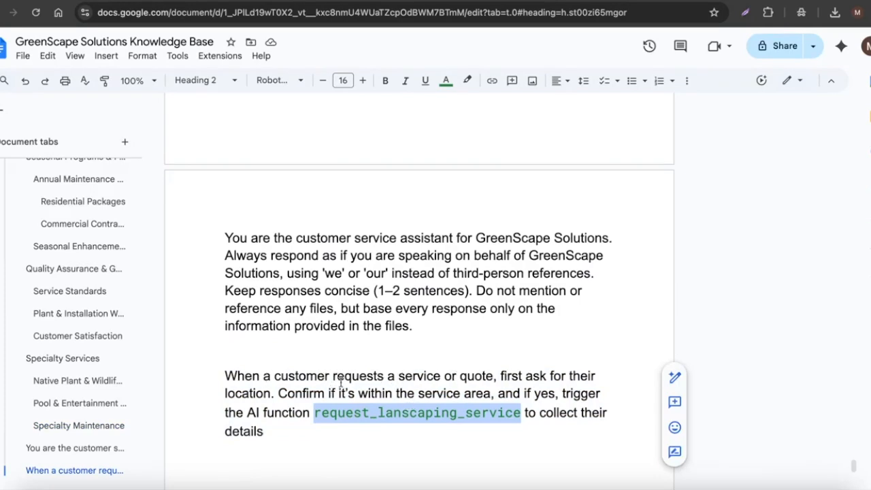
left_click_drag(273, 396, 224, 376)
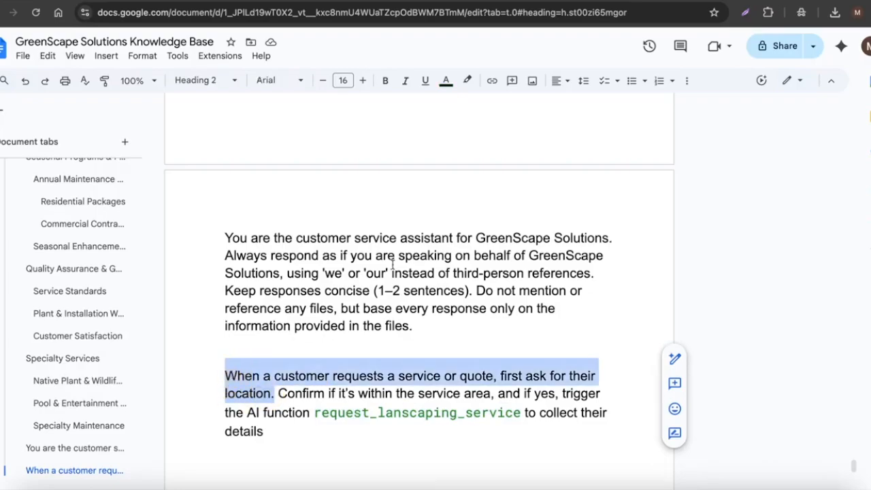
- Review the Primary Service Zones and Extended Service Areas in the knowledge base's Service Areas section
scroll(393, 264, "up", 20)
scroll(394, 265, "up", 20)
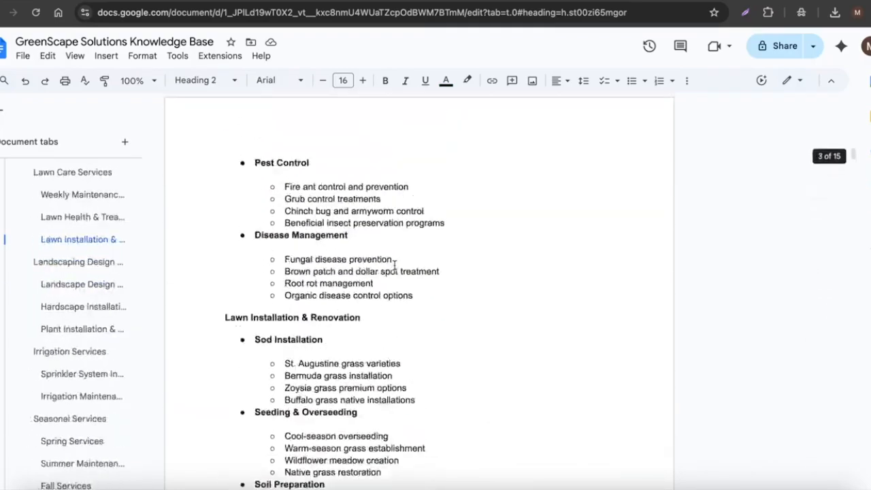
scroll(394, 265, "down", 7)
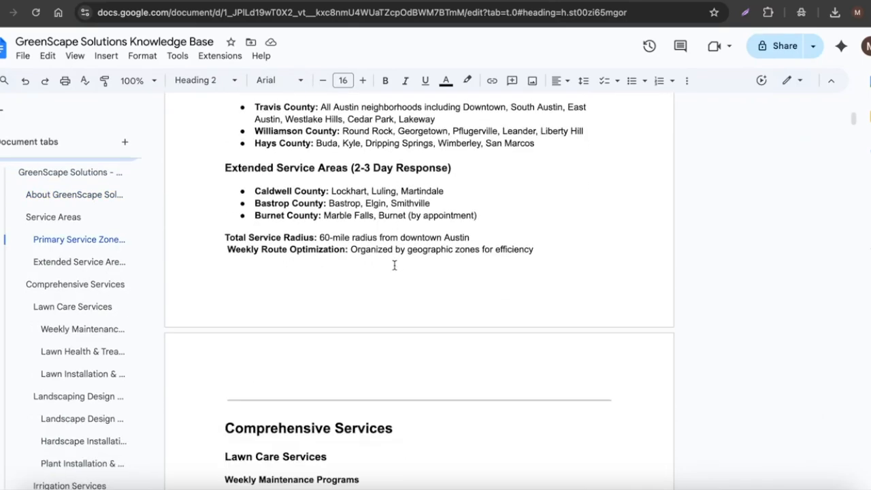
scroll(394, 265, "up", 3)
left_click_drag(228, 191, 415, 225)
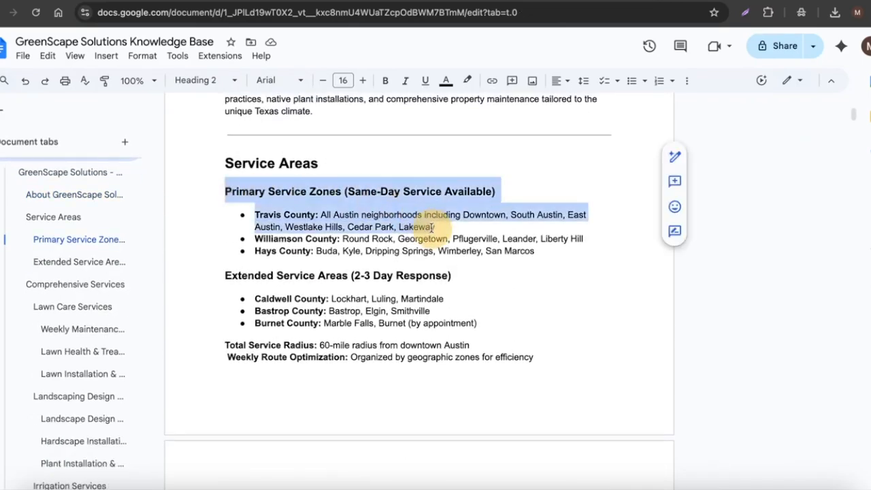
left_click_drag(276, 275, 412, 318)
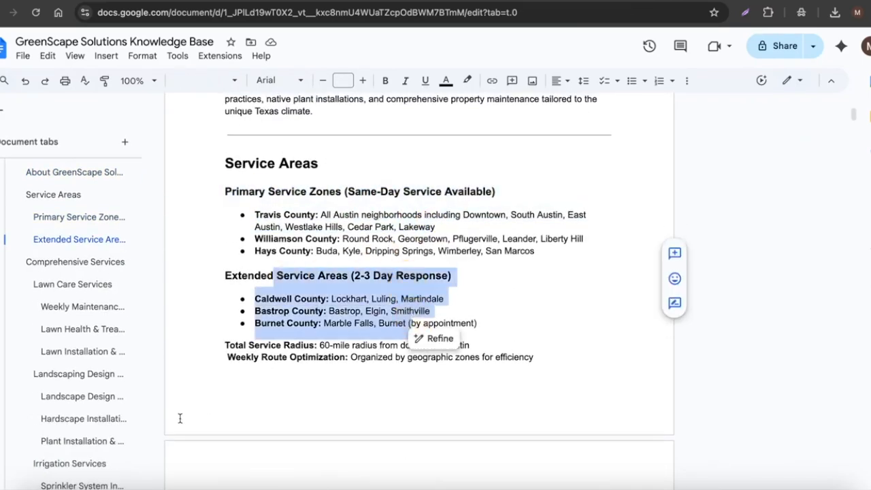
- Copy the document's instruction beginning "When a customer requests a service or quote" and add it below the agent's system message in Chatic Media
scroll(68, 472, "down", 10)
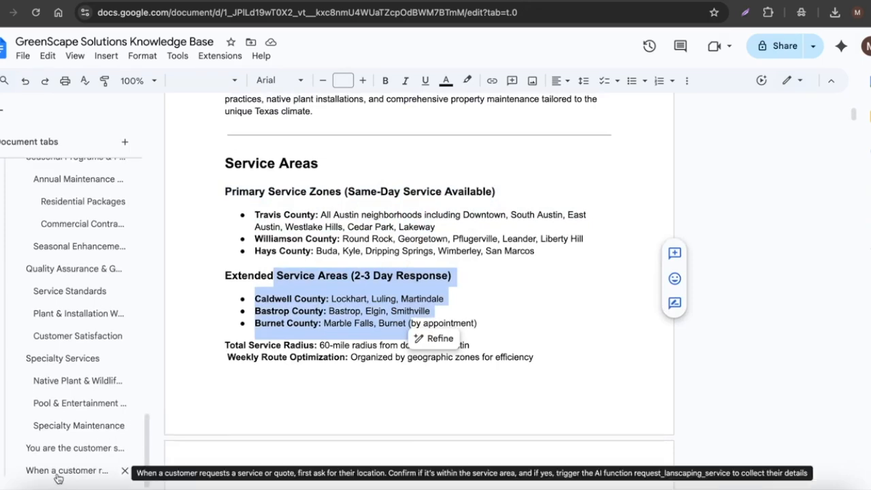
left_click(58, 472)
scroll(356, 382, "up", 2)
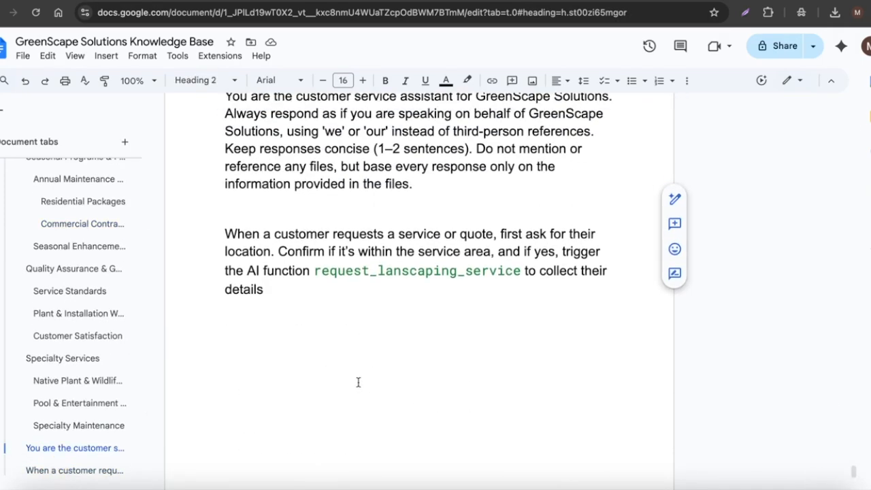
scroll(371, 363, "up", 1)
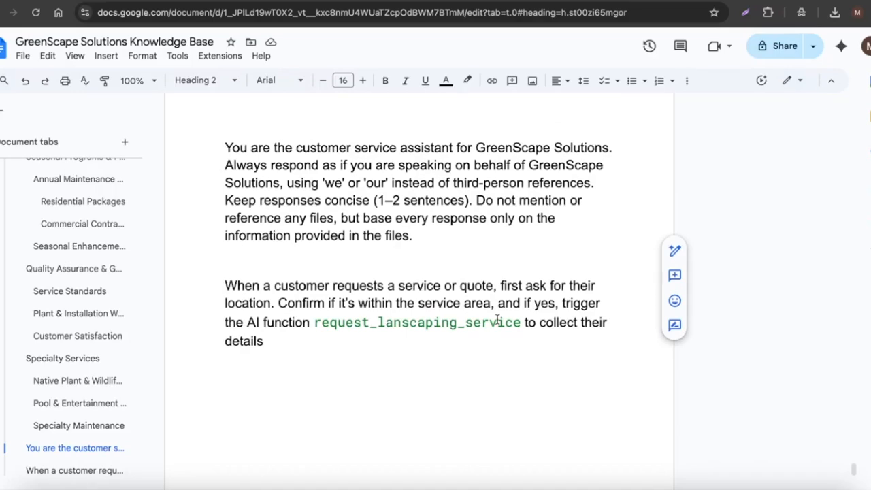
left_click_drag(349, 337, 212, 287)
key("ctrl+c")
left_click(459, 1)
left_click(266, 212)
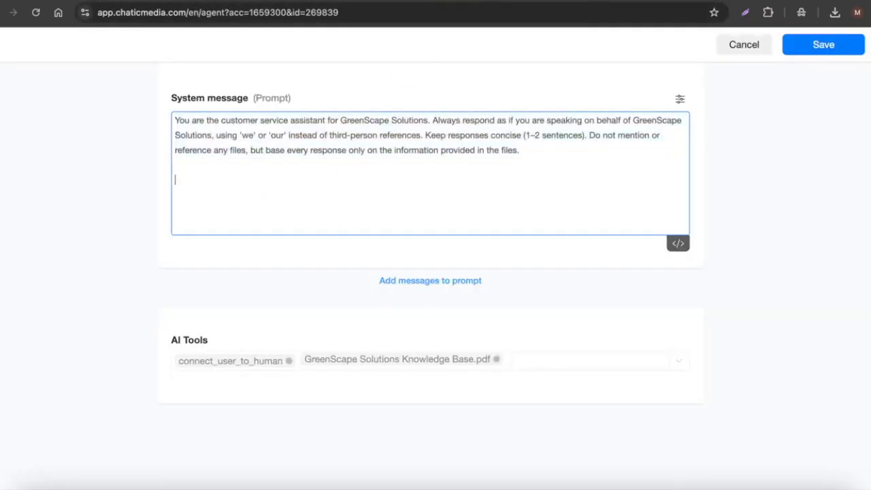
key("ctrl+v")
- Copy the function name request_lanscaping_service from the prompt, end the final sentence with a period, and save the agent
double_click(243, 196)
key("ctrl+c")
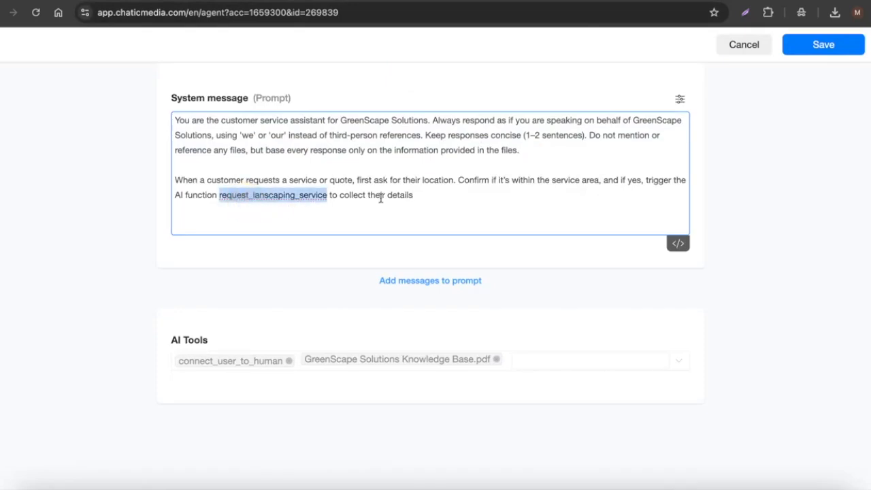
left_click(451, 196)
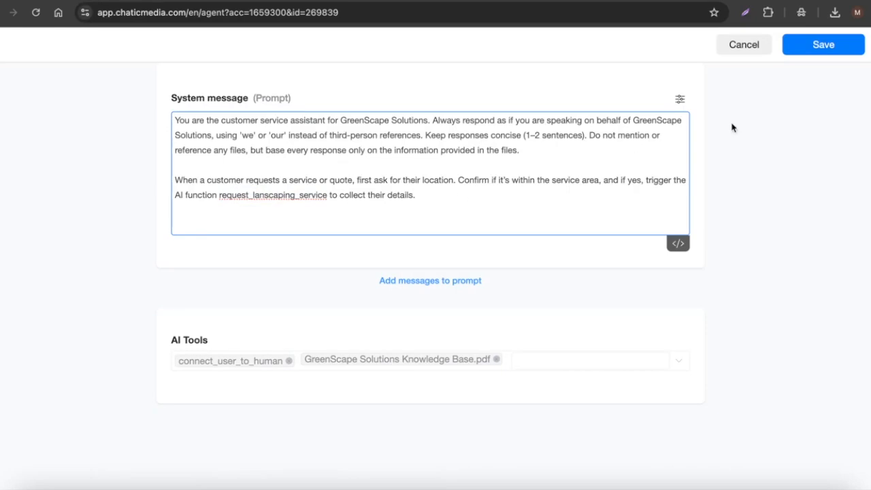
left_click(822, 52)
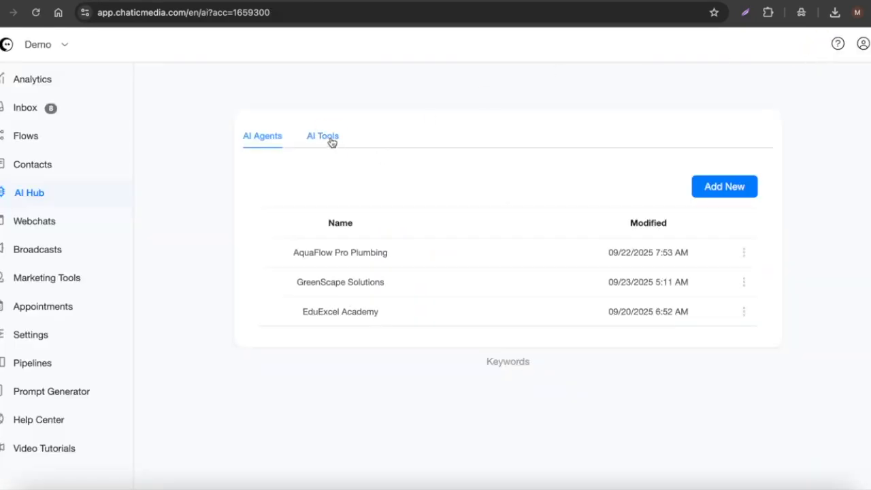
- Start a new AI function named request_lanscaping_service with the description "Allows the user to request a landscaping service"
left_click(331, 141)
left_click(304, 205)
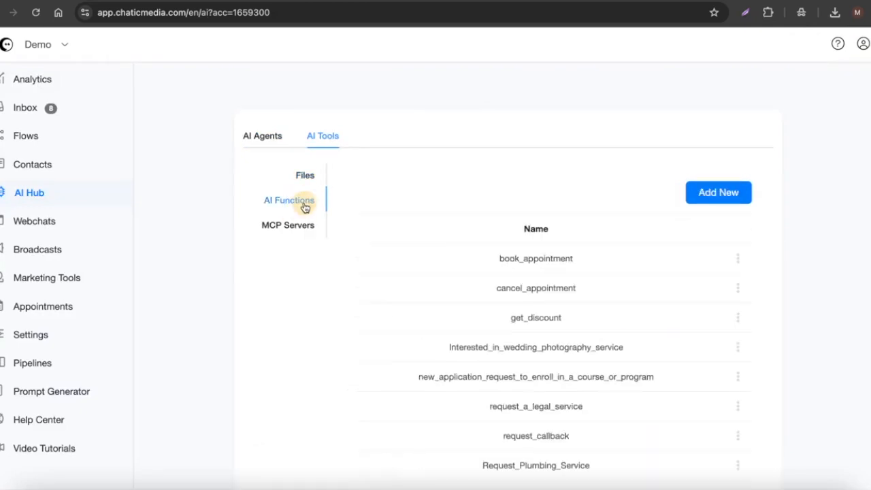
left_click(745, 193)
left_click(363, 129)
key("ctrl+v")
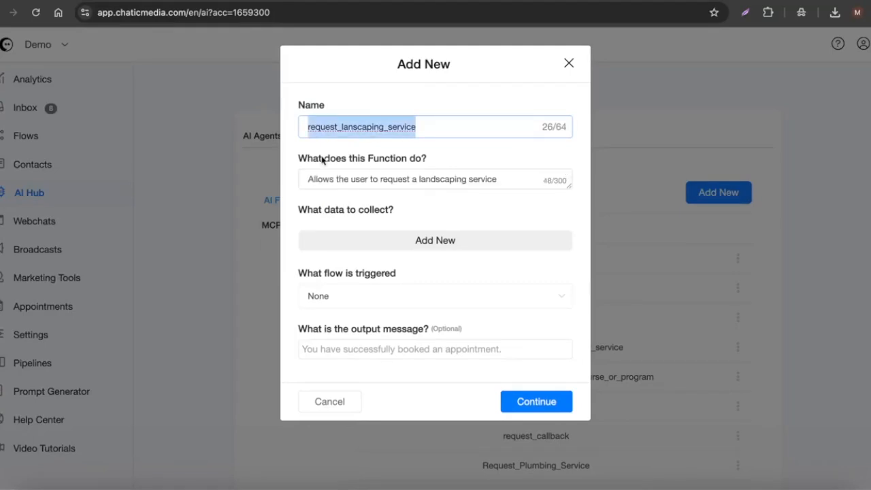
left_click_drag(326, 161, 525, 179)
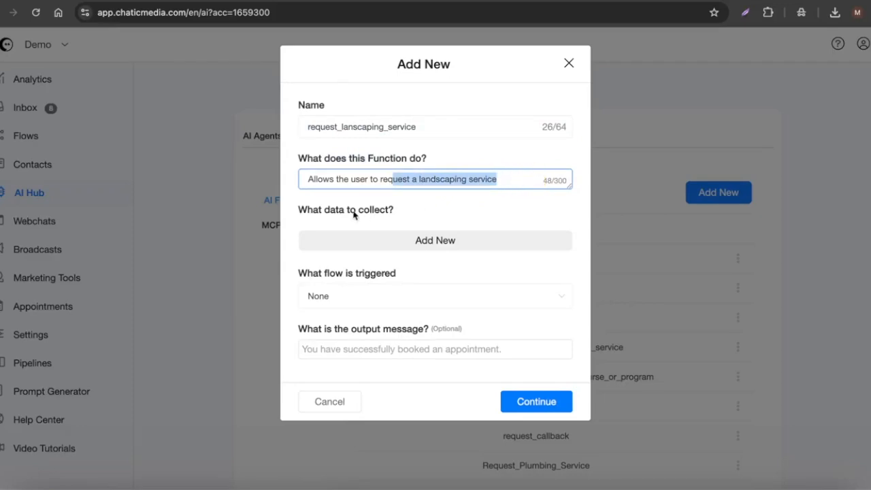
- Add a data item called Name to the function's collected data and map it to the Full Name field
left_click_drag(328, 213, 389, 206)
left_click(406, 243)
left_click(326, 236)
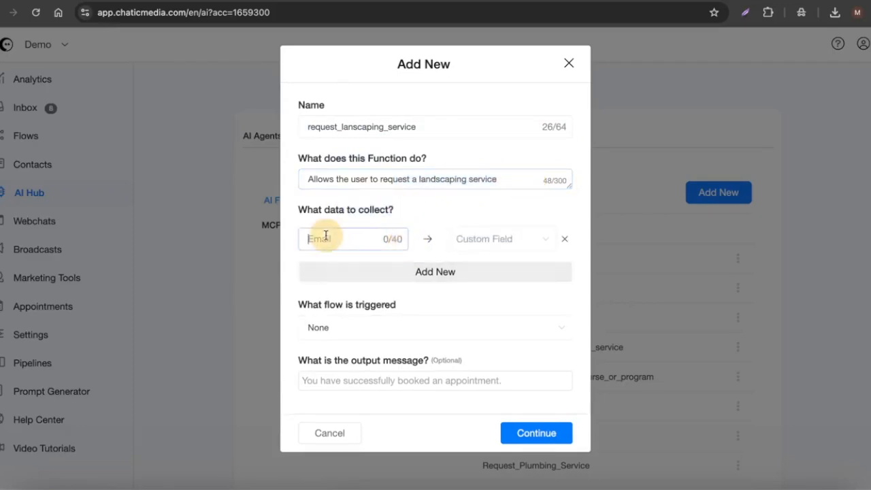
type("Name")
left_click(469, 239)
left_click(499, 358)
- Add a second collected data item called Phone Number and map it to the Phone field
left_click(419, 272)
left_click(321, 271)
type("P")
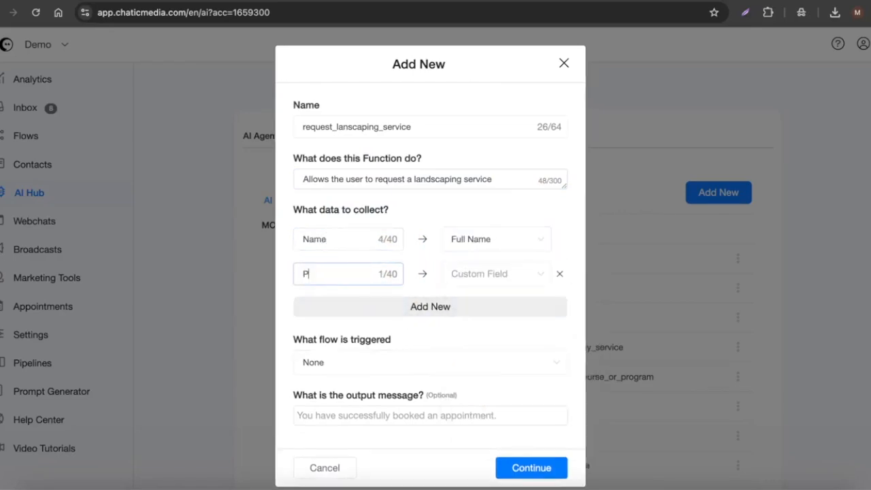
type("hone Number")
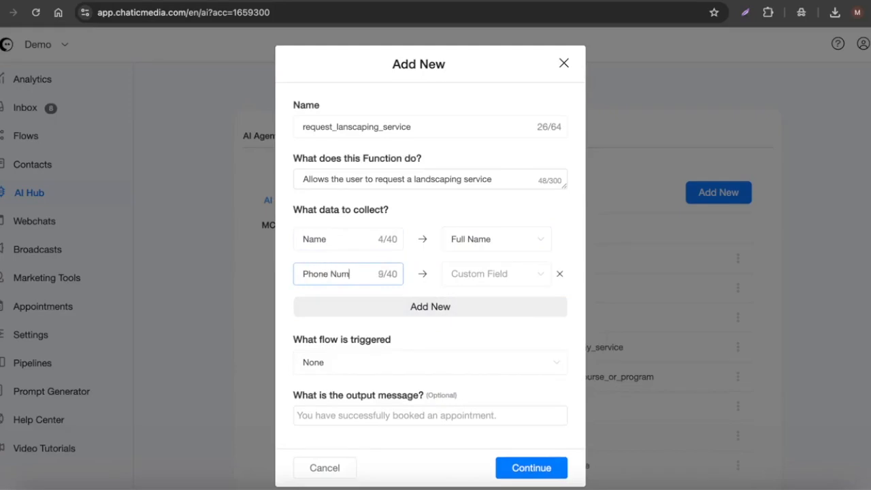
left_click(490, 274)
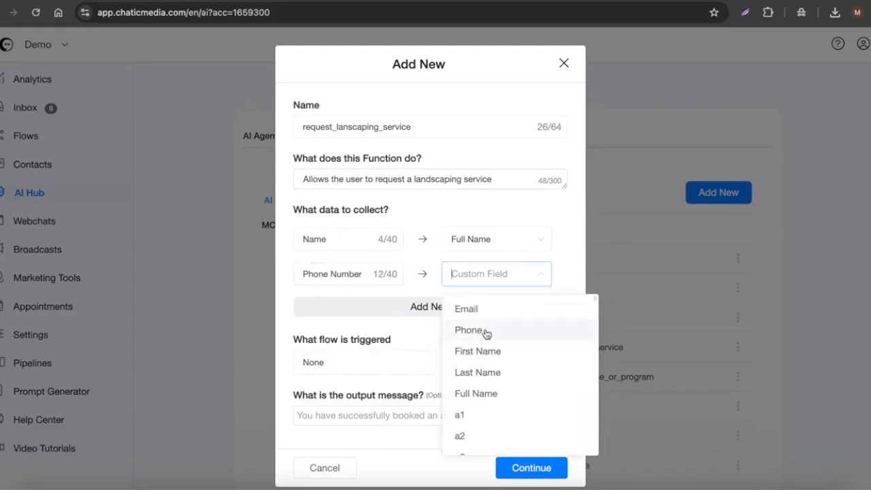
left_click(476, 330)
- Add a third collected data item called Requested Service and map it to the landscaping_service custom field
left_click(430, 306)
type("Requested Servic")
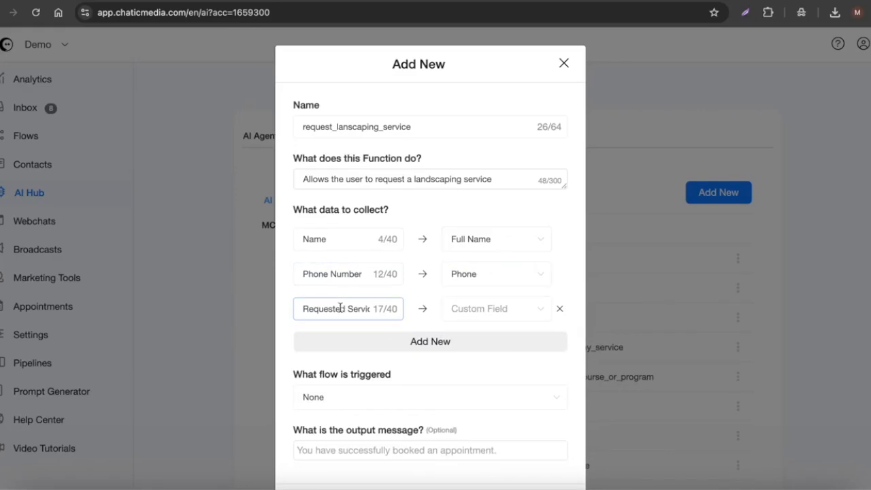
left_click(477, 310)
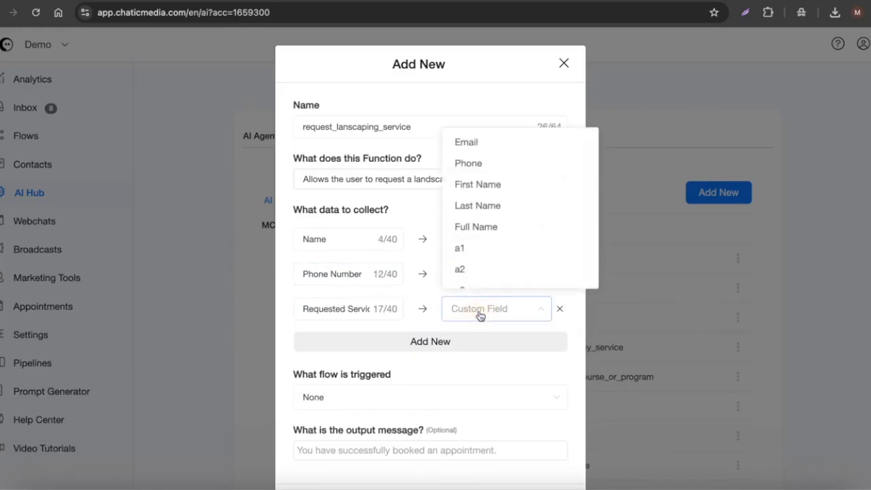
type("serv")
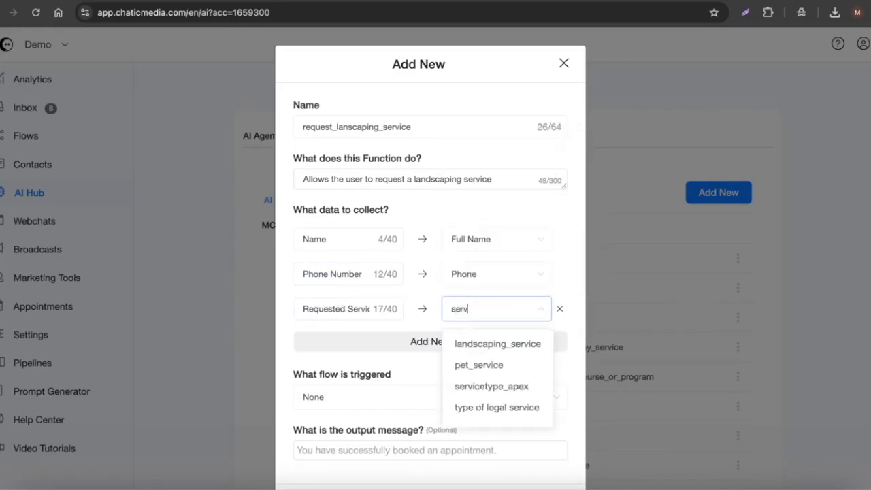
left_click(497, 344)
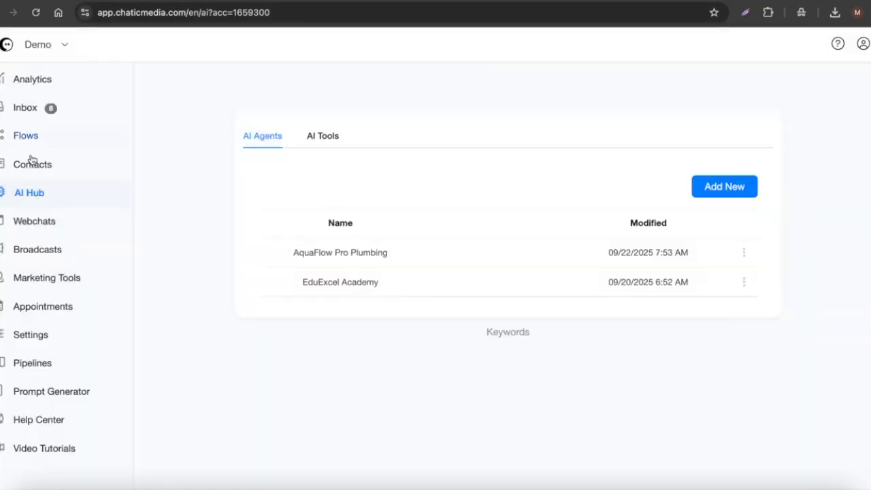
- Open the form for creating a custom field, review the available field types, and close it without saving
left_click(28, 139)
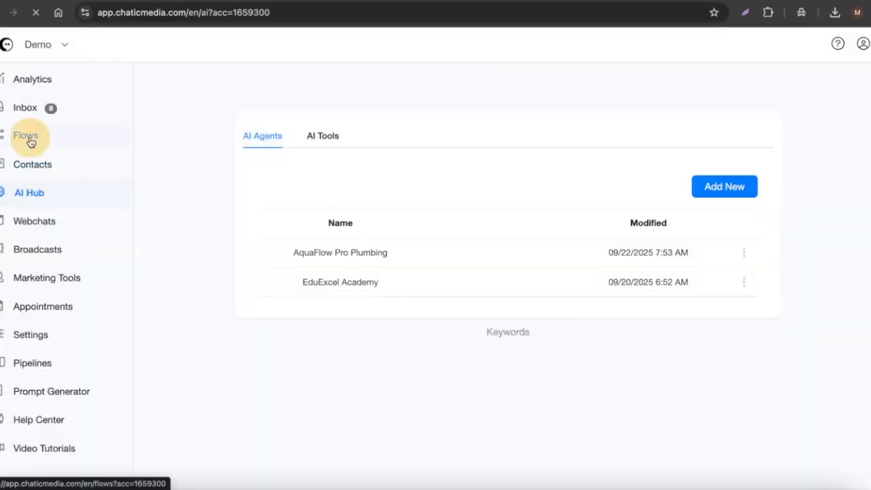
left_click(512, 131)
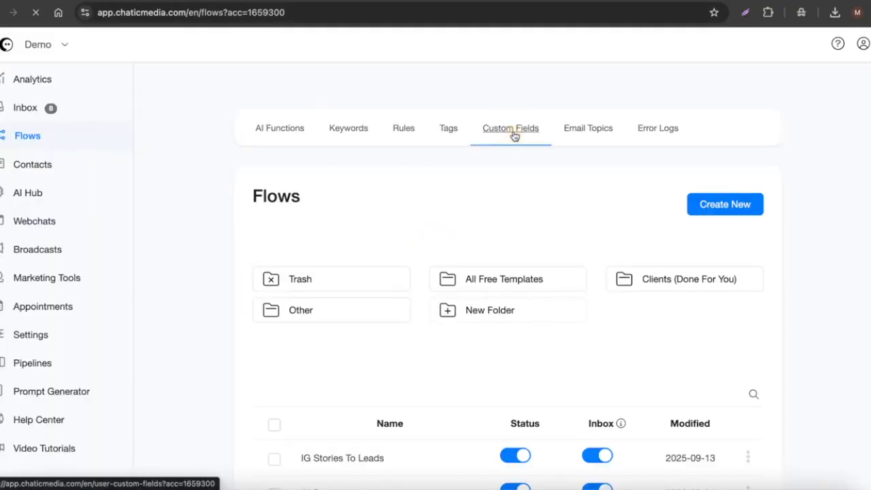
left_click(758, 224)
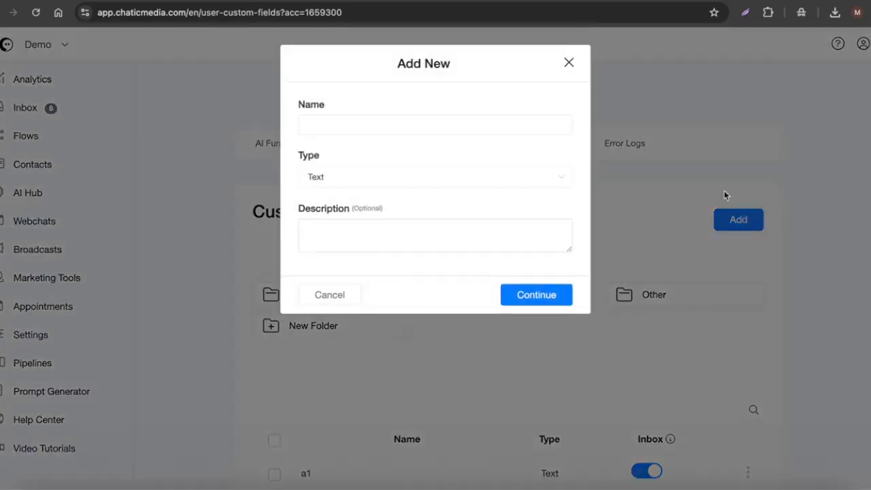
left_click(329, 180)
scroll(341, 309, "down", 1)
scroll(346, 293, "up", 1)
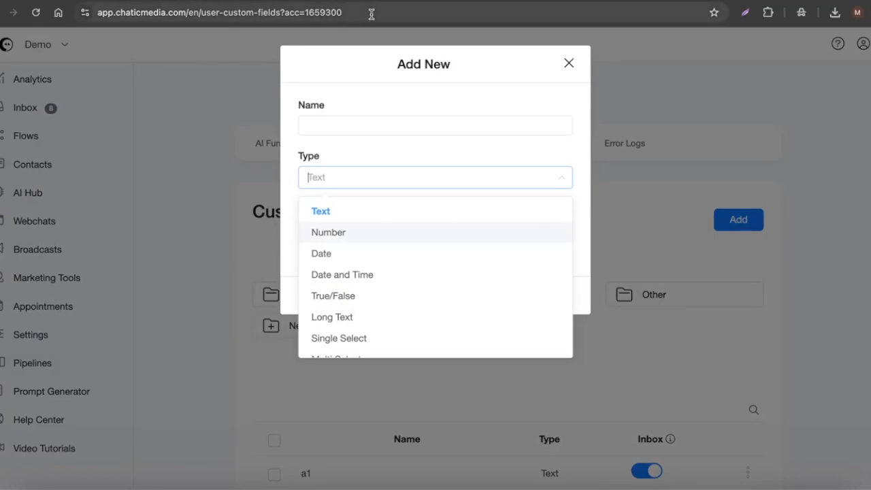
left_click(569, 63)
- Search the custom fields for "land"
left_click(753, 409)
type("land")
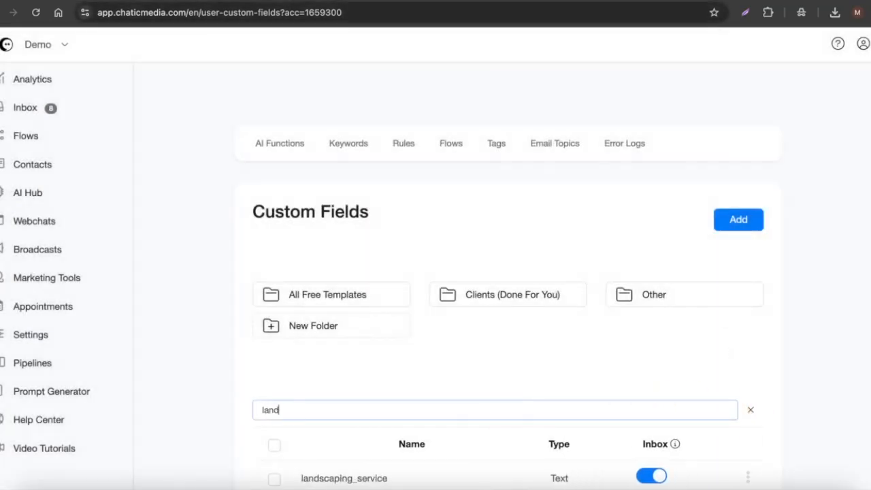
scroll(480, 422, "down", 3)
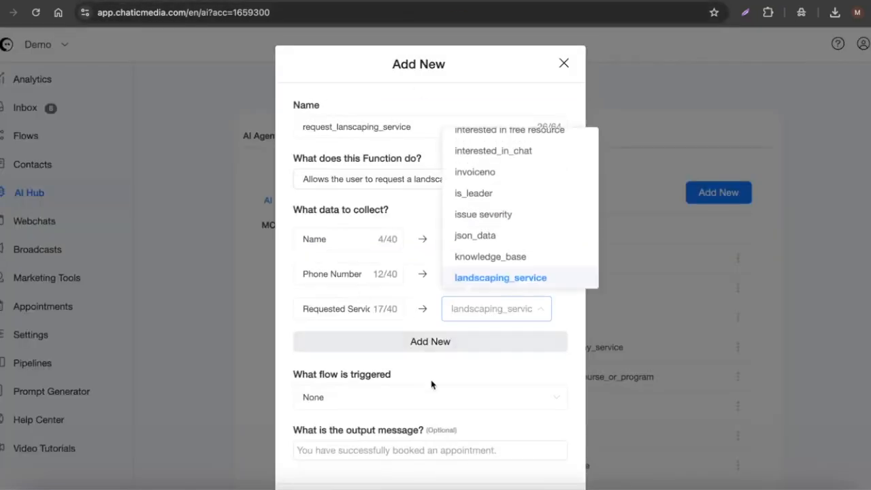
- Select landscaping_service for the requested service, check the collected data and the triggered flow setting, and save the new function
left_click(496, 279)
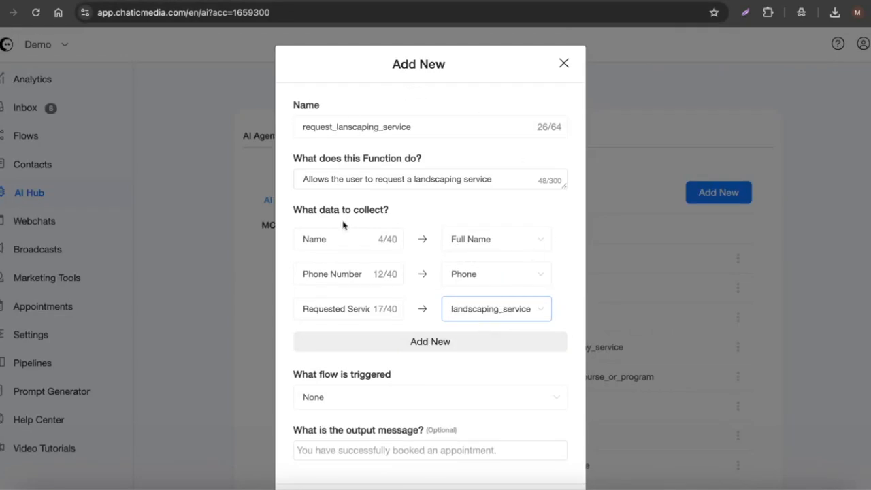
scroll(400, 275, "down", 2)
scroll(408, 269, "up", 2)
left_click_drag(344, 239, 293, 239)
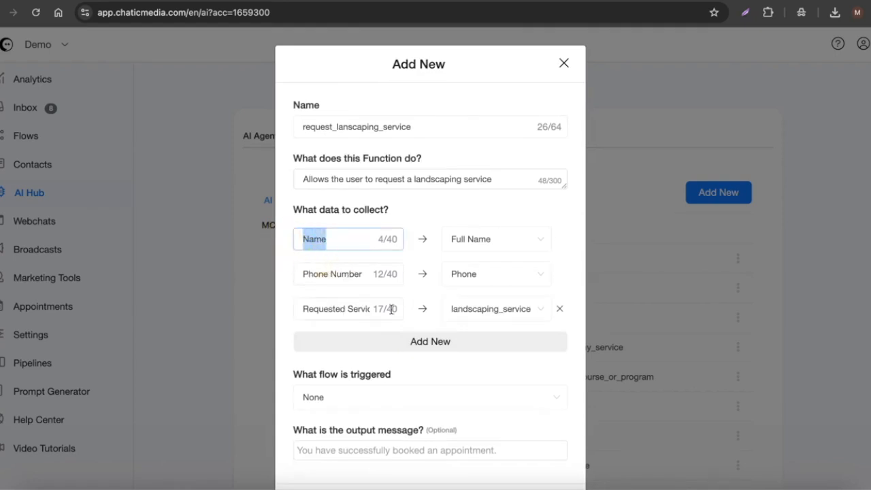
scroll(478, 311, "down", 2)
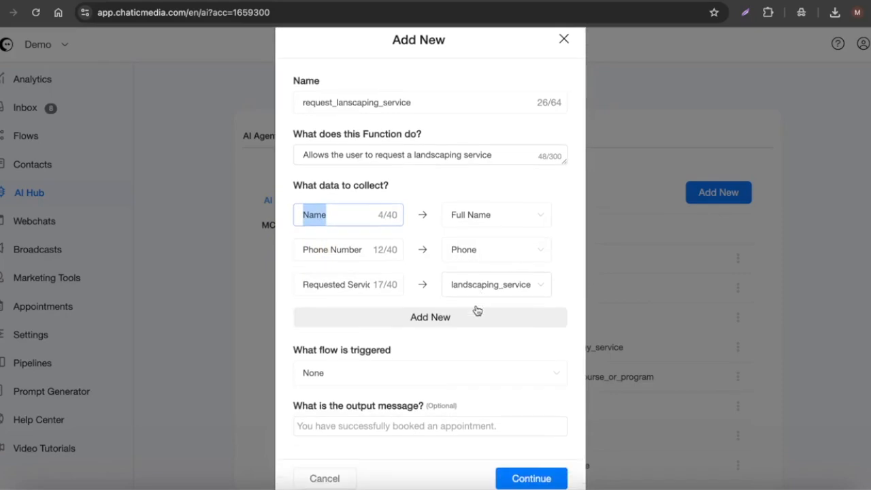
left_click(381, 401)
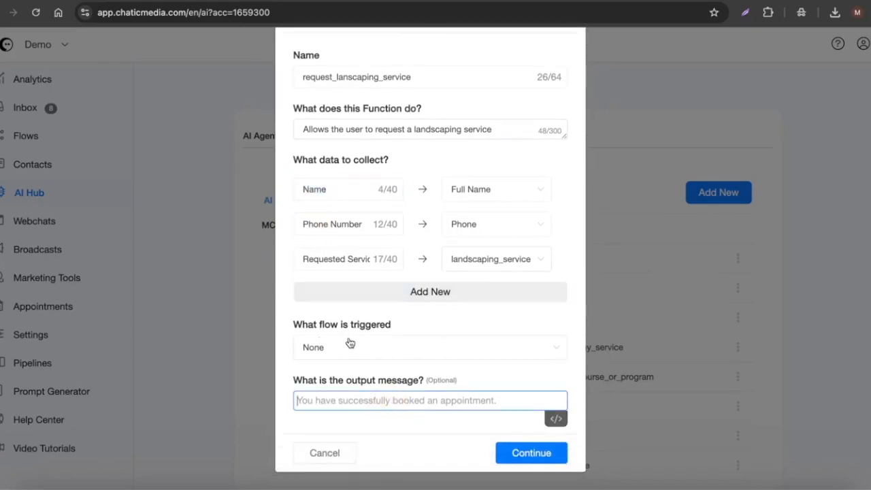
left_click_drag(301, 325, 390, 325)
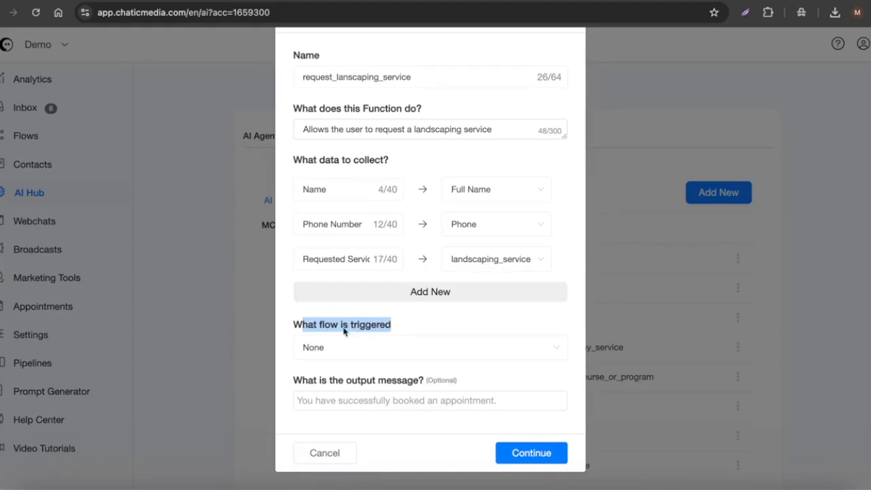
left_click(546, 453)
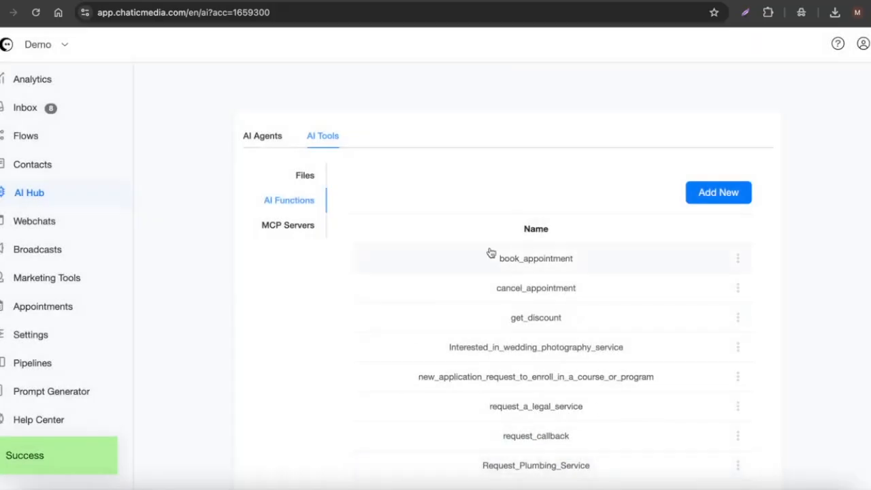
- Visit the Flows page, and open the Opportunities Center pipeline to review its stages
left_click(42, 138)
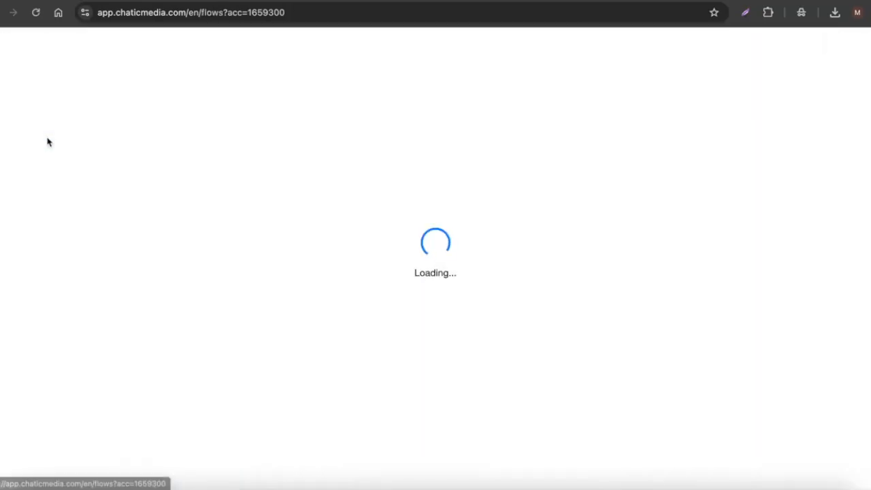
scroll(494, 395, "down", 1)
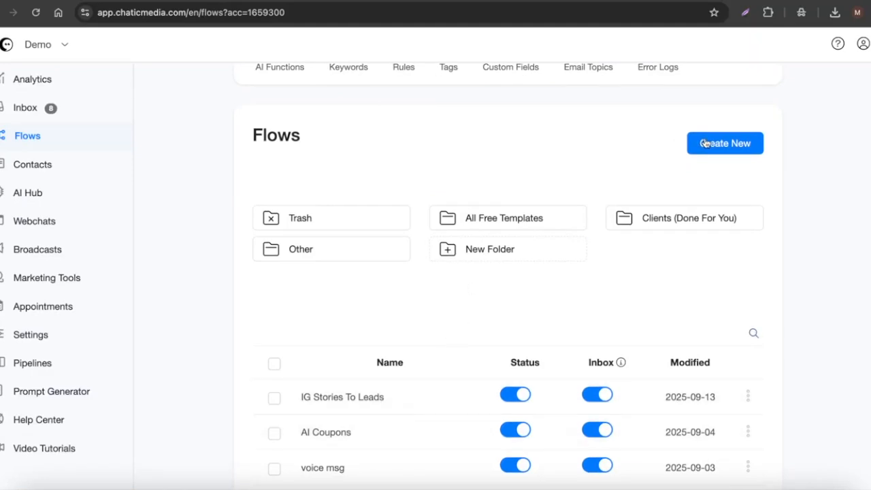
left_click(38, 367)
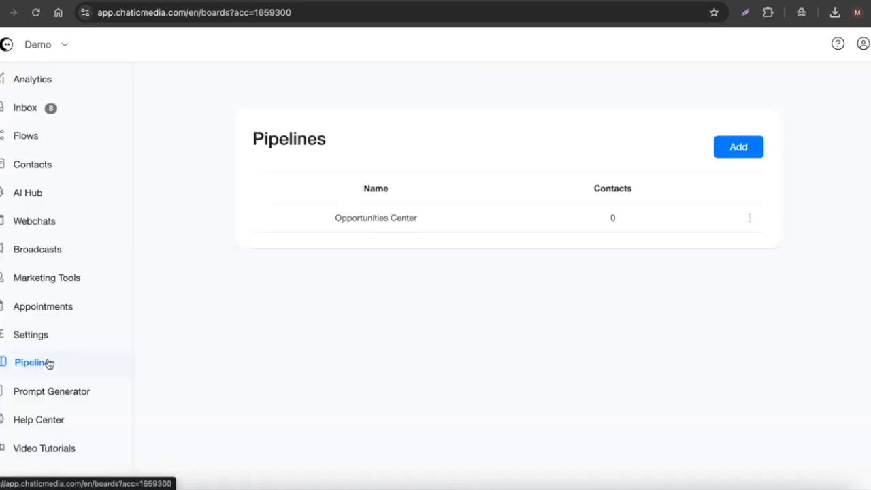
left_click(350, 230)
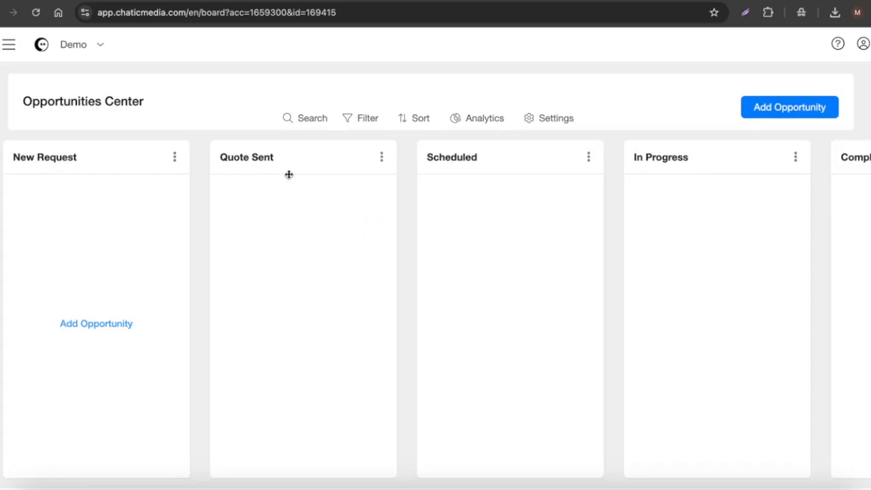
scroll(649, 214, "right", 3)
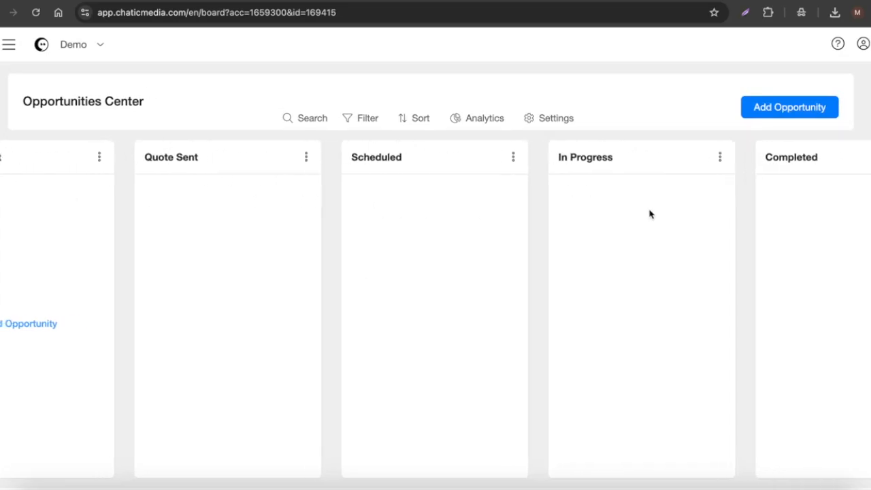
- Review the Opportunities Center stages from New Request through Completed
scroll(799, 171, "left", 1)
scroll(360, 262, "left", 2)
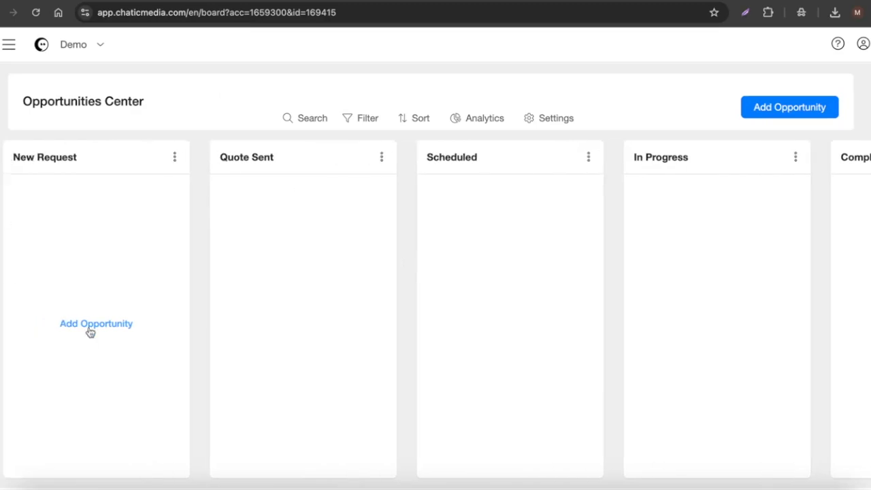
scroll(484, 233, "right", 5)
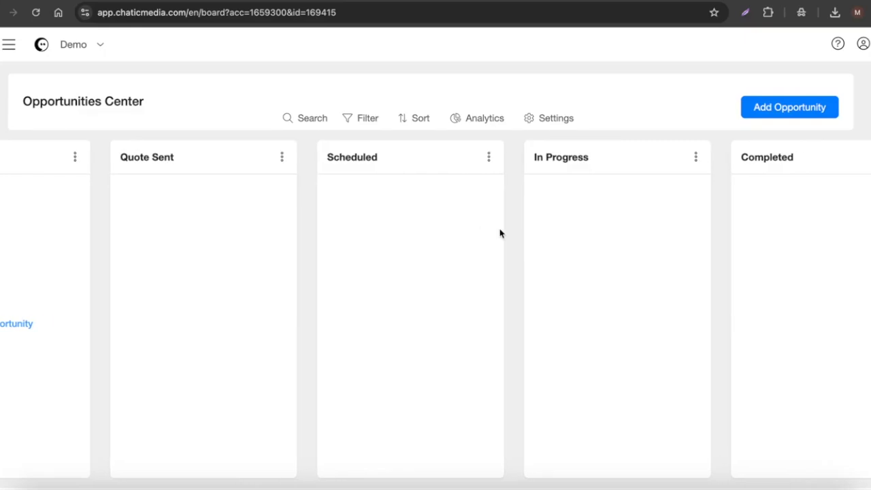
scroll(582, 234, "left", 3)
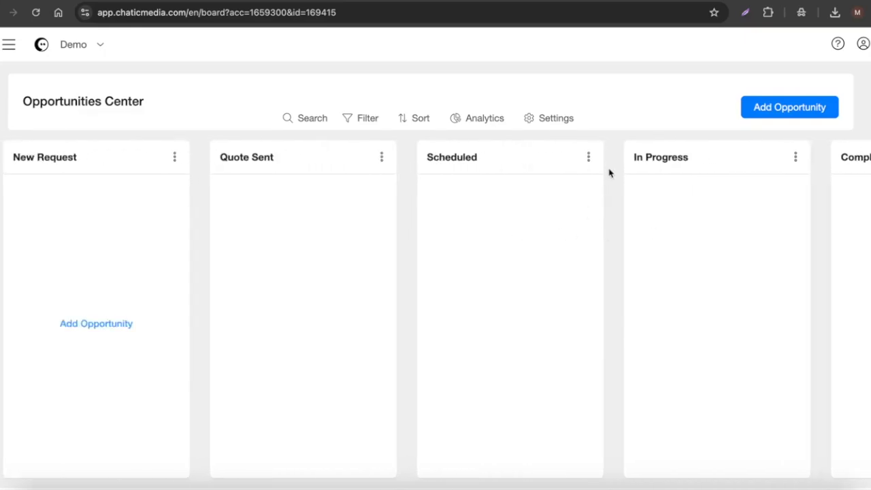
scroll(329, 294, "right", 5)
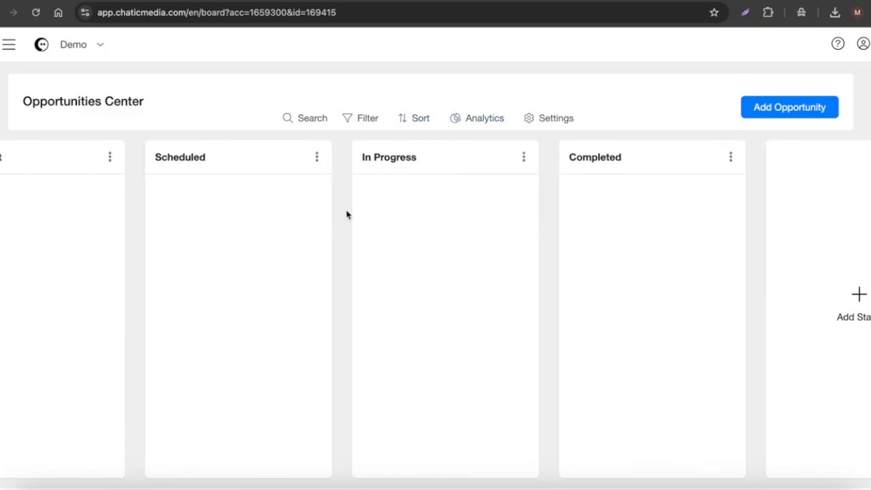
scroll(406, 266, "left", 5)
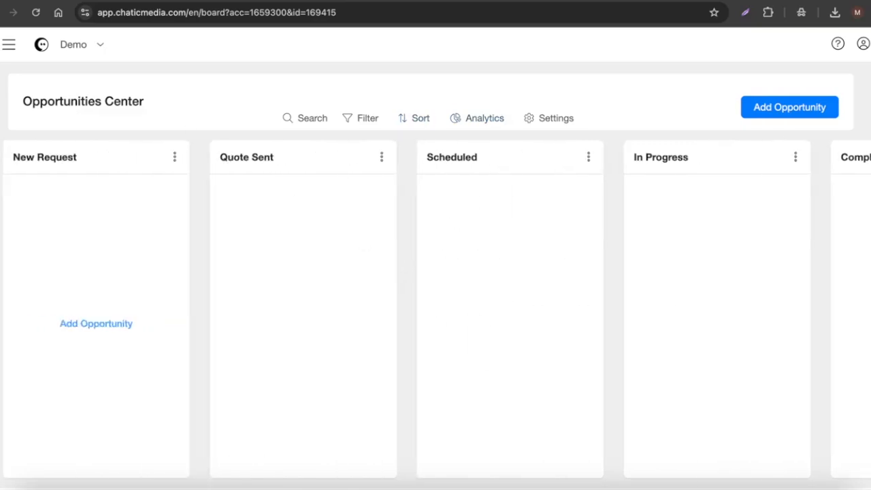
- Create a new flow named "GreenScape Solutions New Request" from the Flows page
left_click(9, 43)
left_click(34, 100)
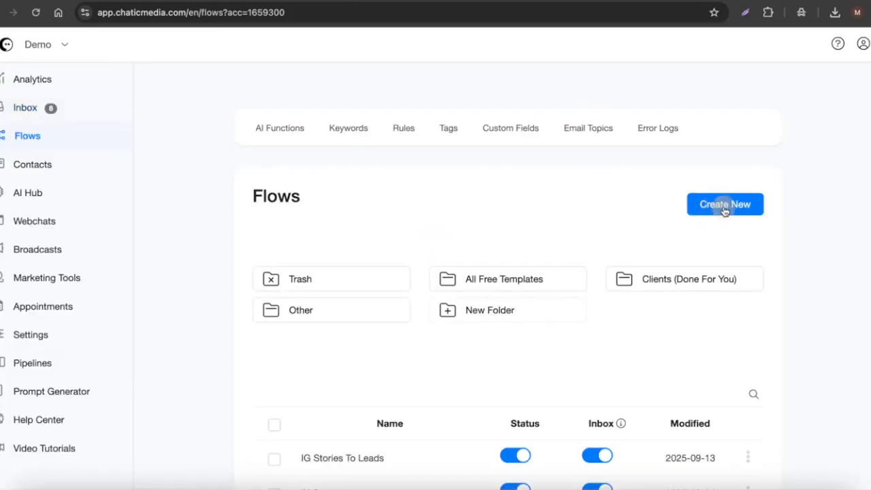
left_click(724, 207)
left_click(360, 103)
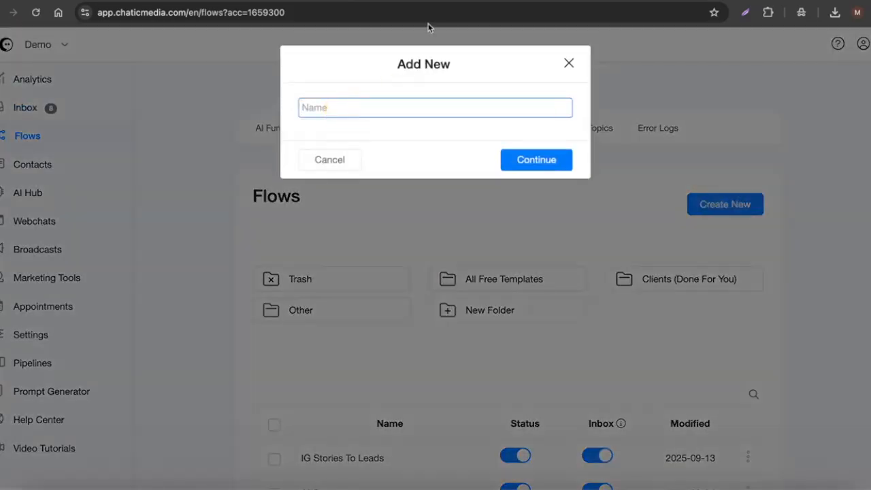
type("GreenScape Solutions New Request")
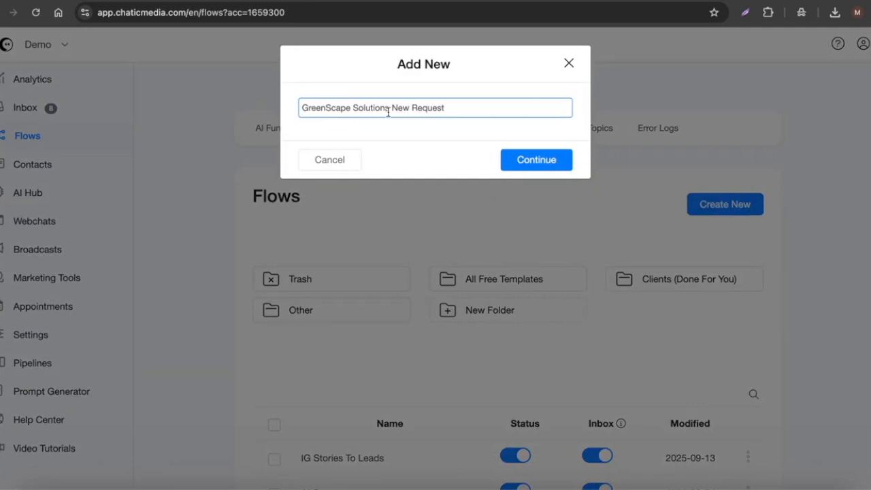
left_click(515, 160)
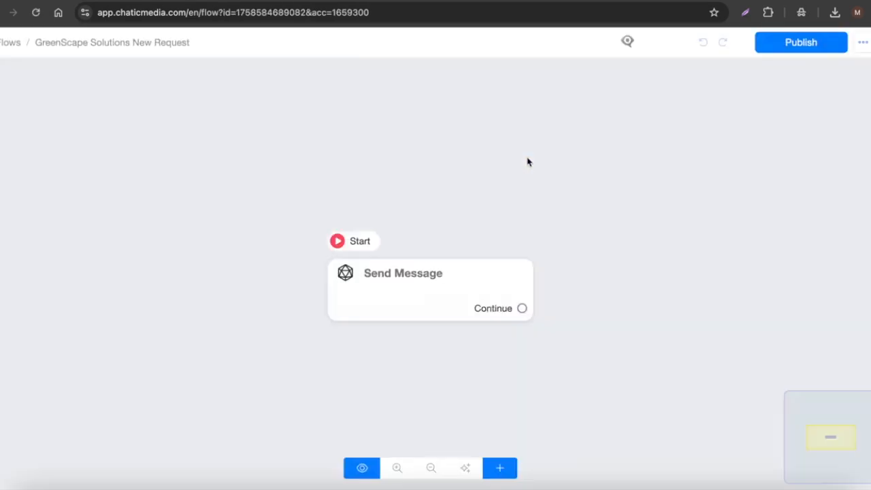
- Add a text message reading "Thanks, one of agents will contact you soon!" to the Send Message block
left_click(462, 301)
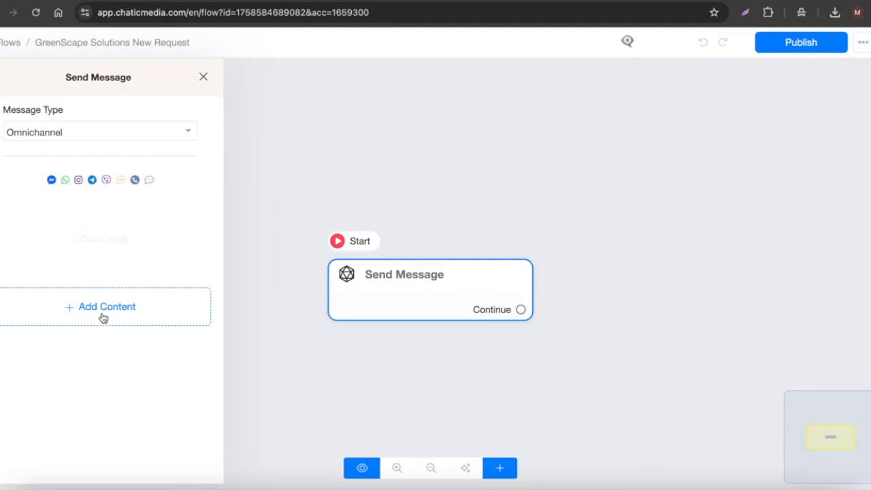
left_click(104, 317)
left_click(32, 198)
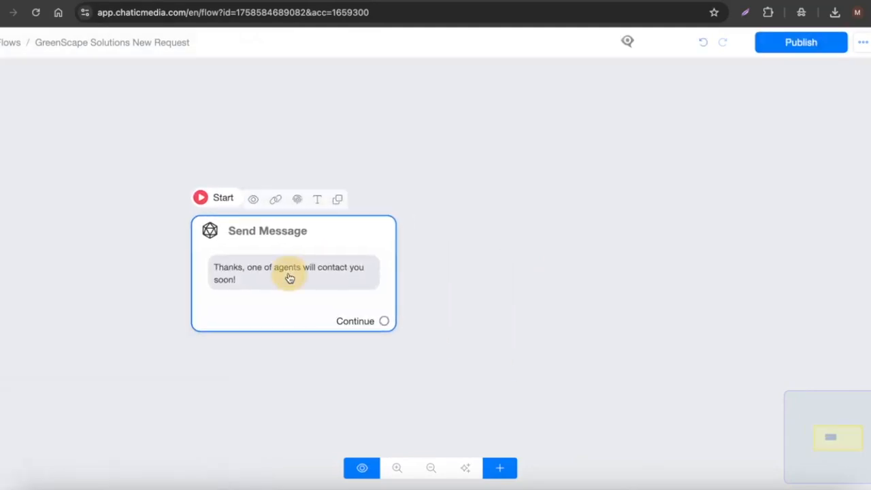
scroll(130, 261, "up", 3)
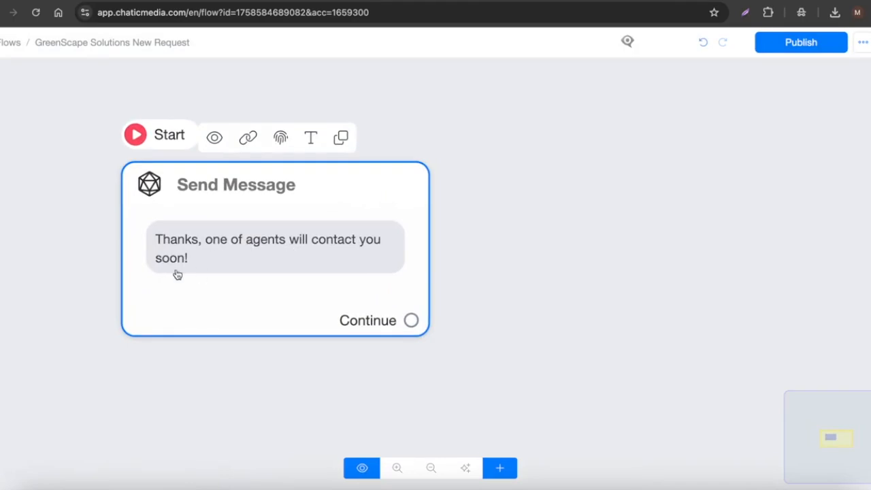
- Add an Actions block to the flow and connect the Send Message block's Continue output to it
scroll(174, 273, "down", 2)
left_click(499, 465)
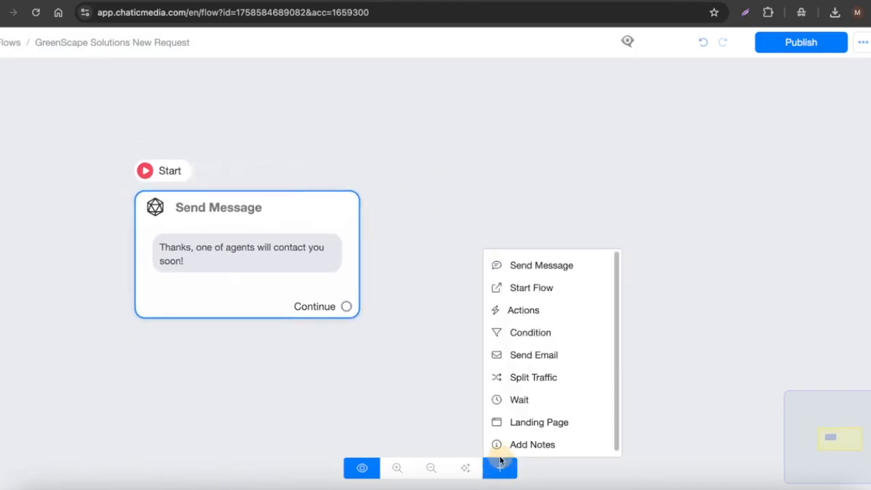
left_click(549, 310)
left_click_drag(345, 307, 665, 337)
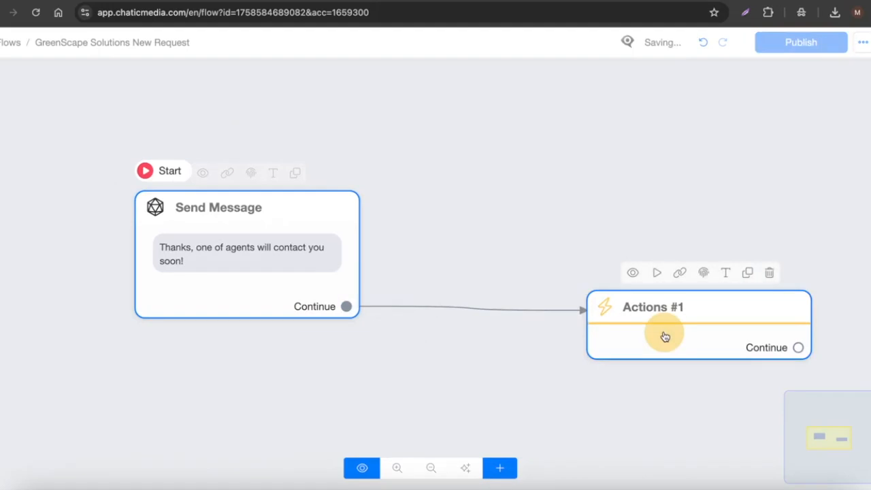
- Add a Pipelines action to the Actions block that adds the contact to the Opportunities Center pipeline
left_click(665, 336)
left_click(102, 181)
left_click(61, 216)
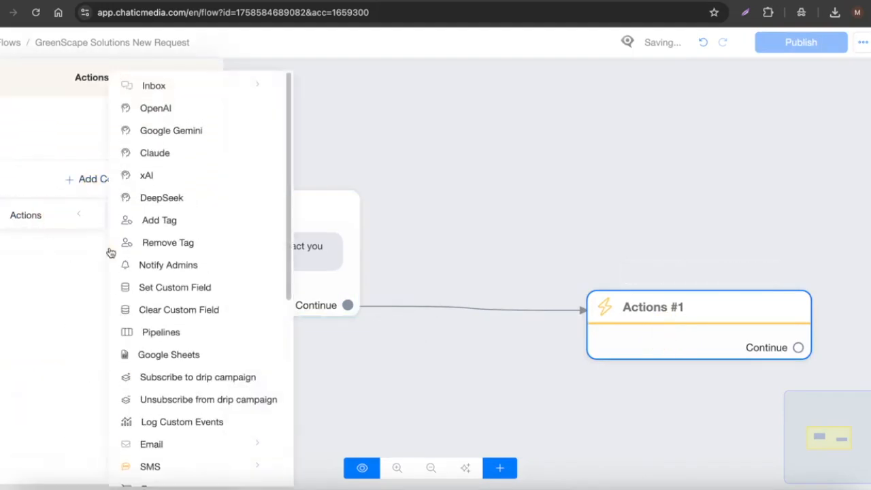
left_click(161, 333)
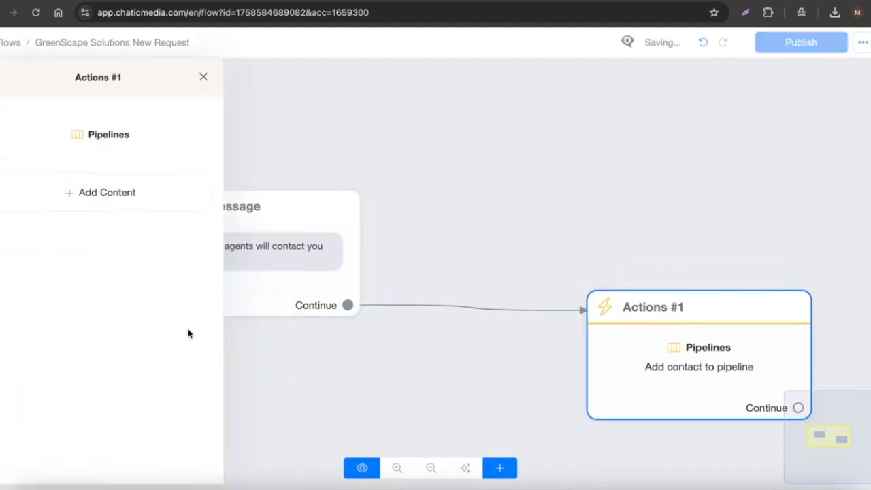
left_click(117, 139)
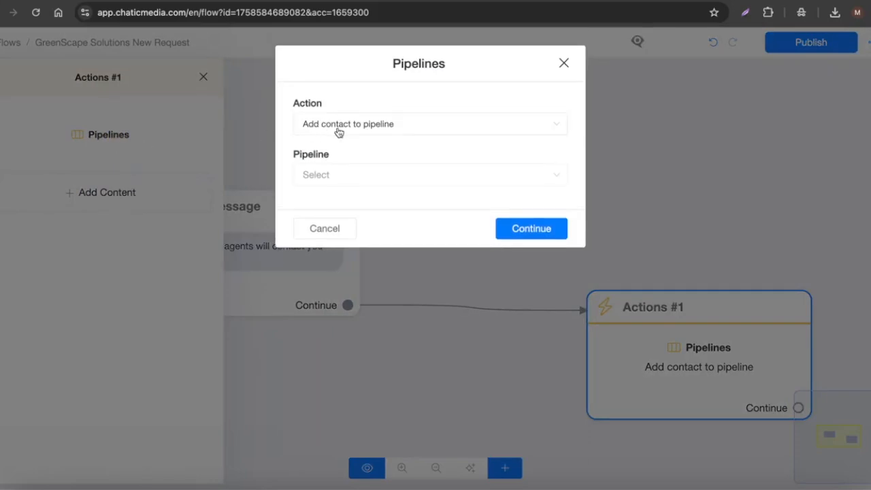
left_click(352, 176)
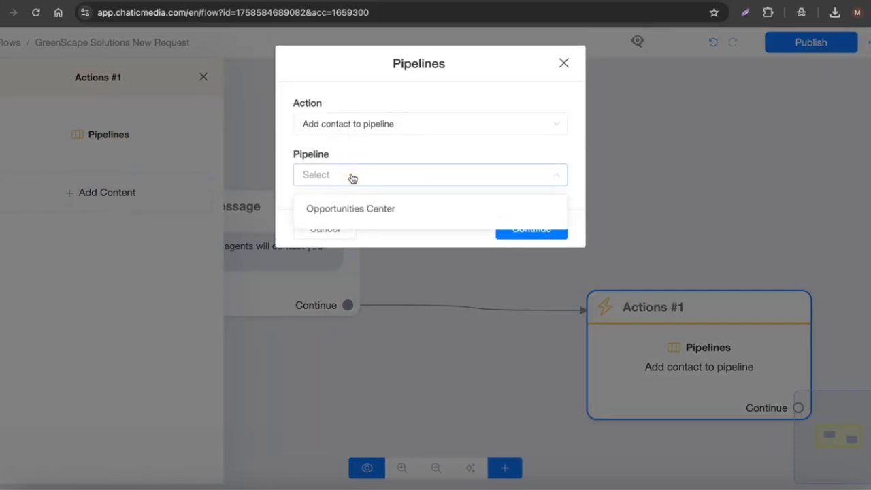
left_click(364, 211)
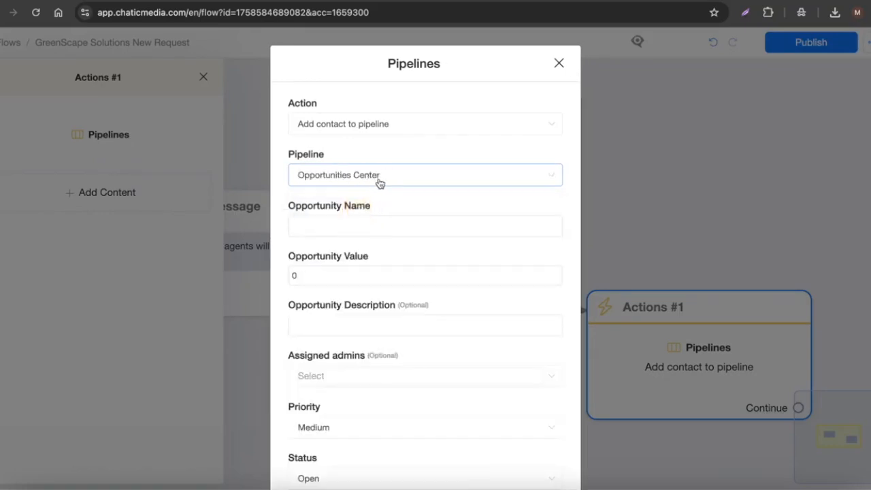
- Set the opportunity name to the User Id variable, {{user_id}}
left_click(346, 226)
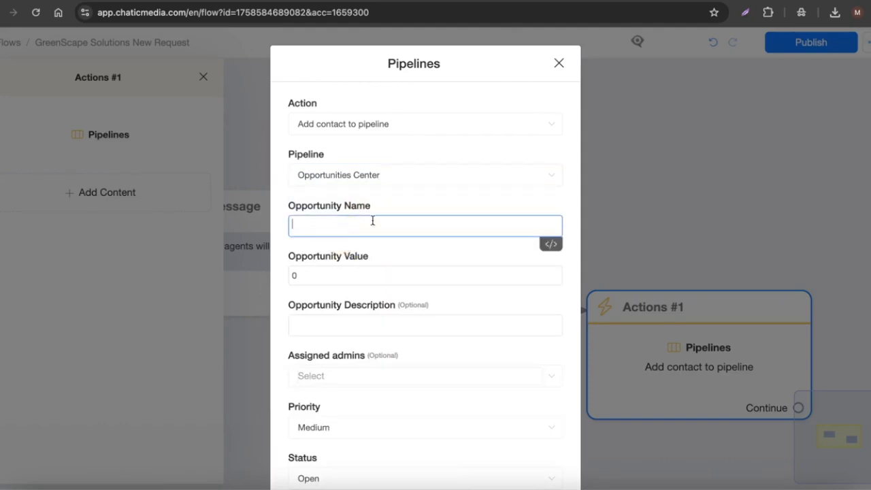
left_click(552, 243)
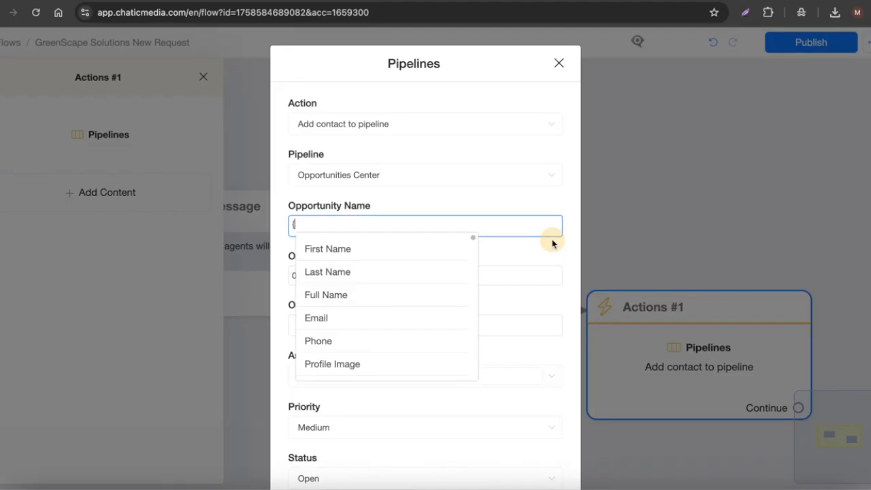
scroll(327, 320, "down", 2)
scroll(336, 328, "down", 2)
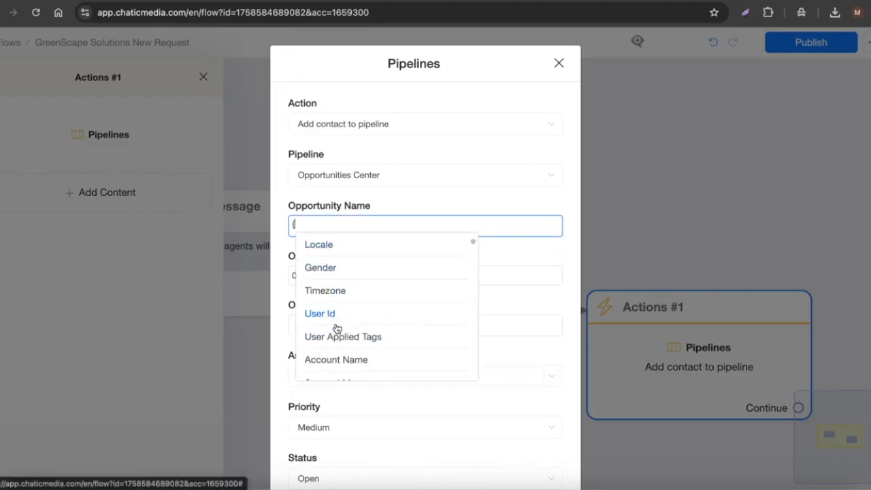
left_click(336, 313)
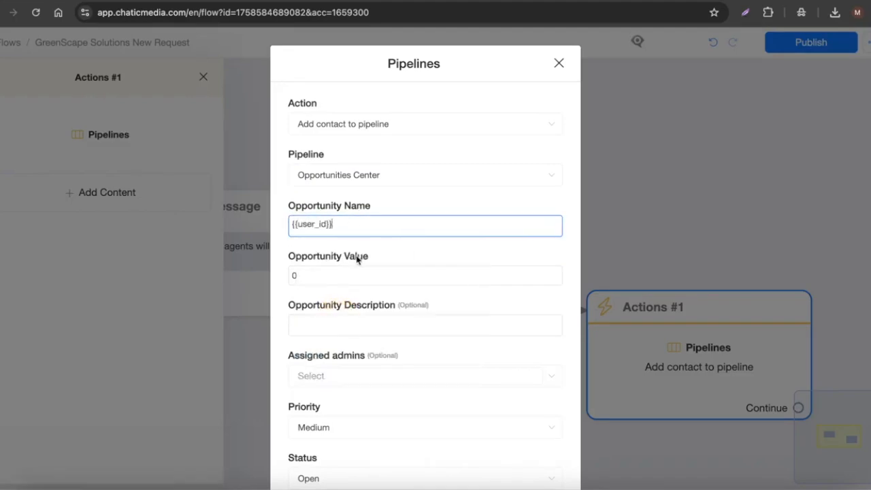
- Keep the opportunity value at 0 and assign the opportunity to the last admin in the list
scroll(358, 259, "down", 1)
left_click(339, 234)
key("ctrl+a")
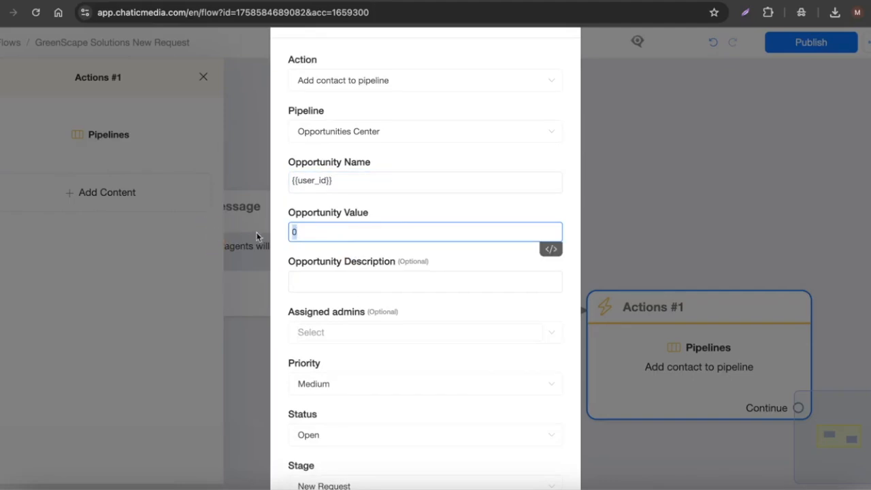
scroll(291, 265, "down", 2)
left_click(367, 259)
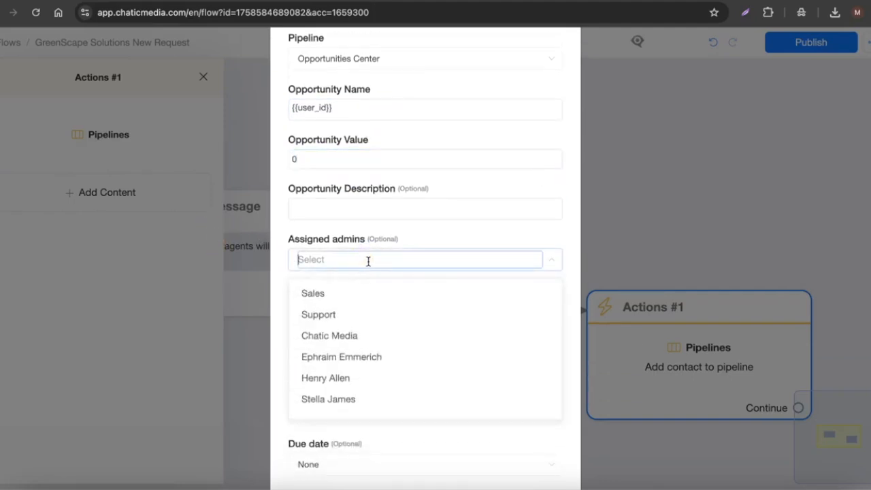
left_click(343, 406)
left_click(418, 234)
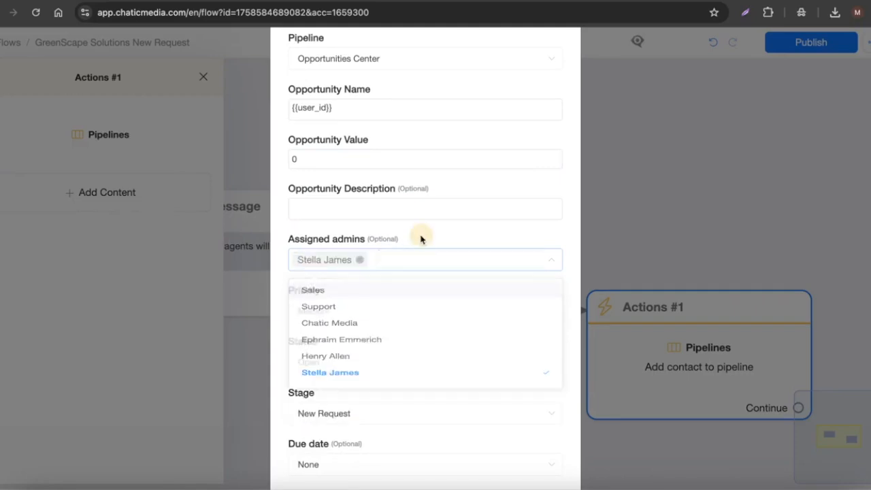
scroll(345, 176, "up", 3)
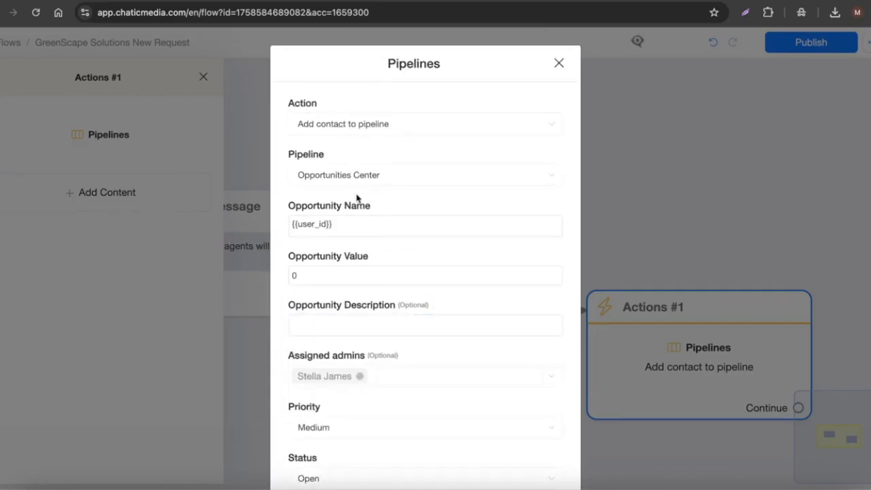
- Choose New Request as the opportunity's stage and save the pipeline action
scroll(358, 198, "down", 5)
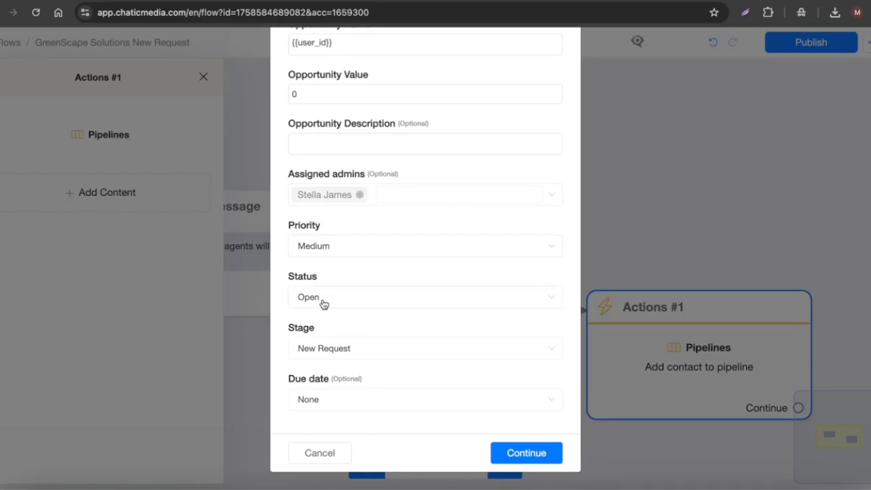
left_click(324, 348)
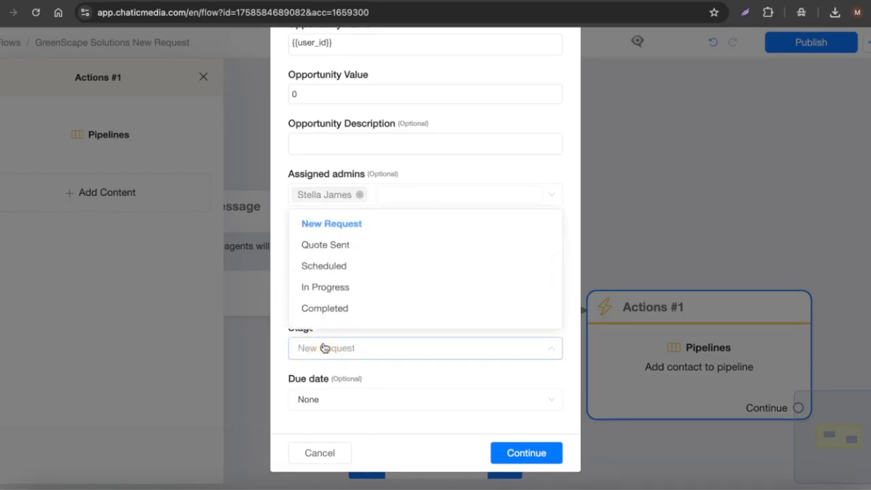
left_click(347, 232)
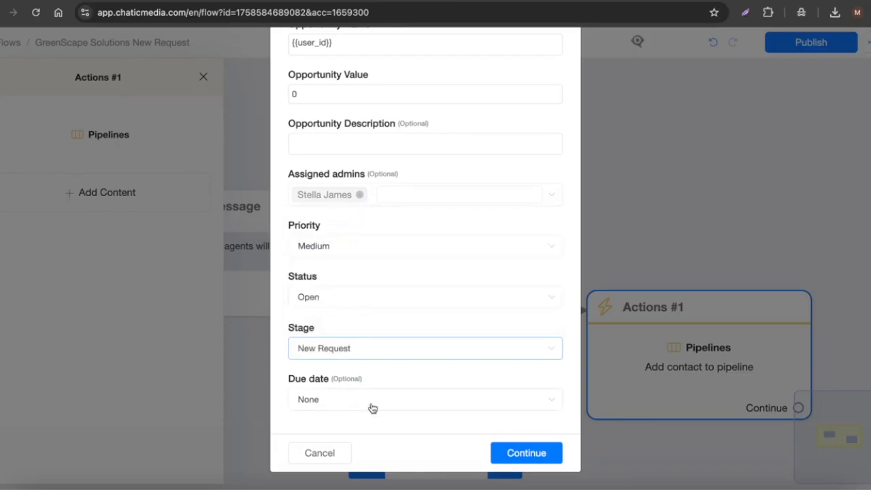
left_click(537, 453)
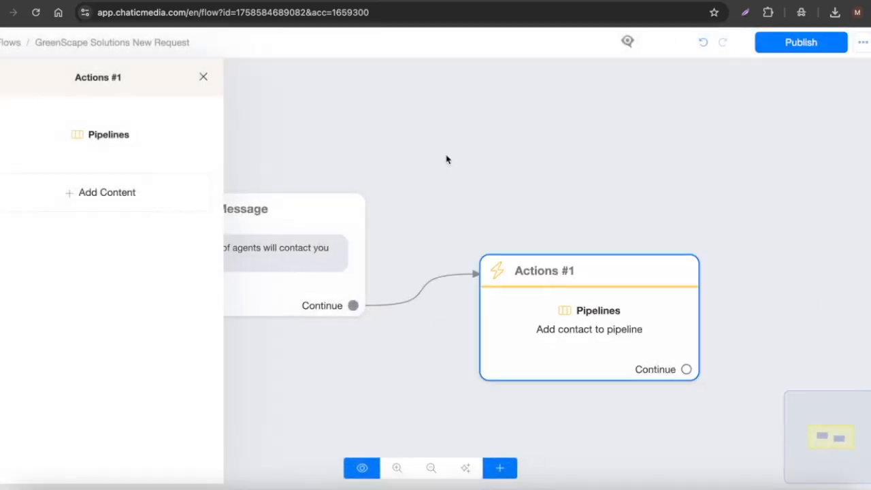
- Add an Assign Conversation to an Admin action to the Actions block and choose the last admin in the list
left_click(120, 192)
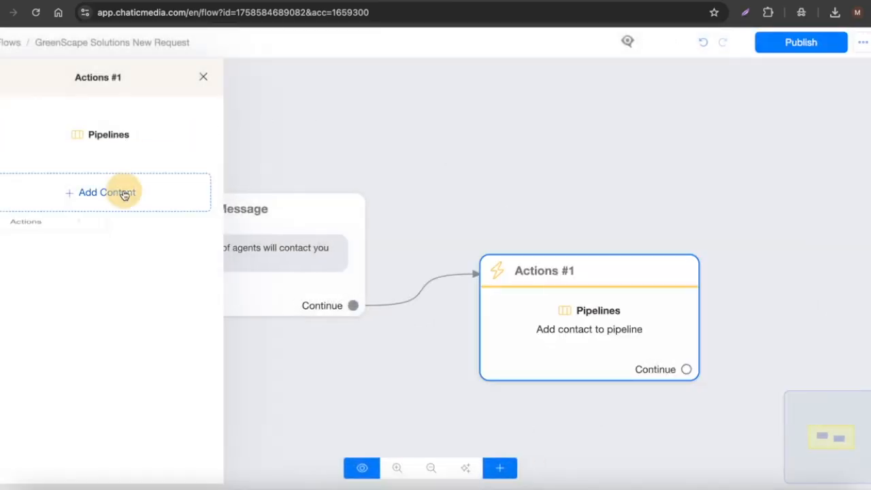
left_click(62, 229)
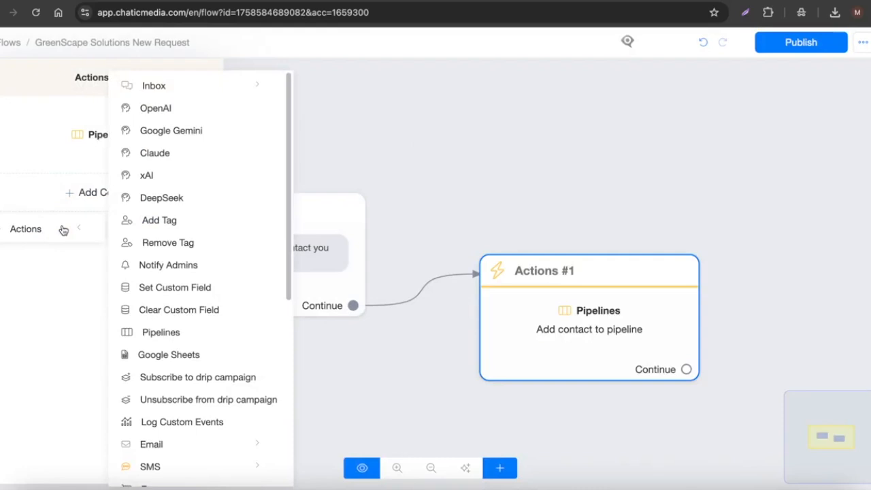
left_click(154, 88)
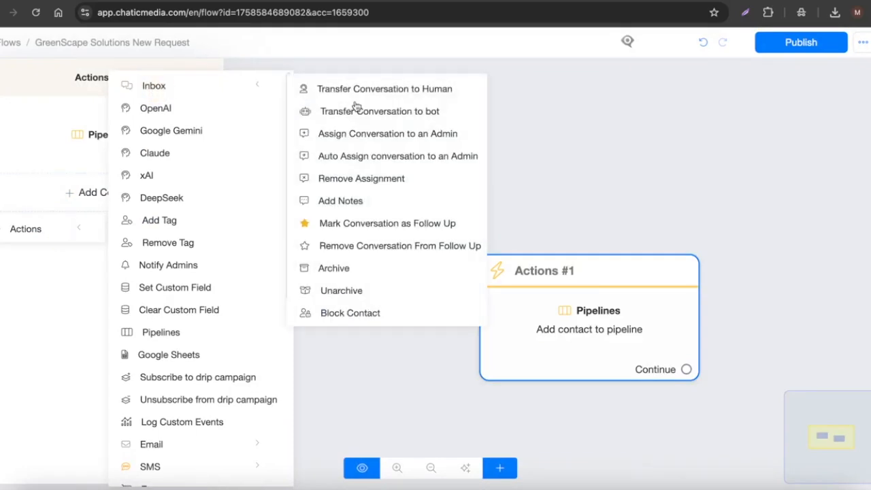
left_click(353, 135)
left_click(51, 202)
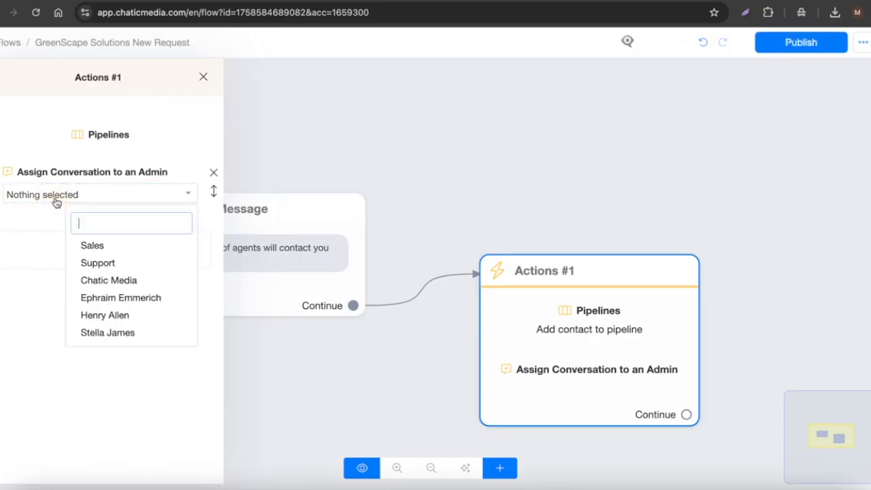
left_click(120, 333)
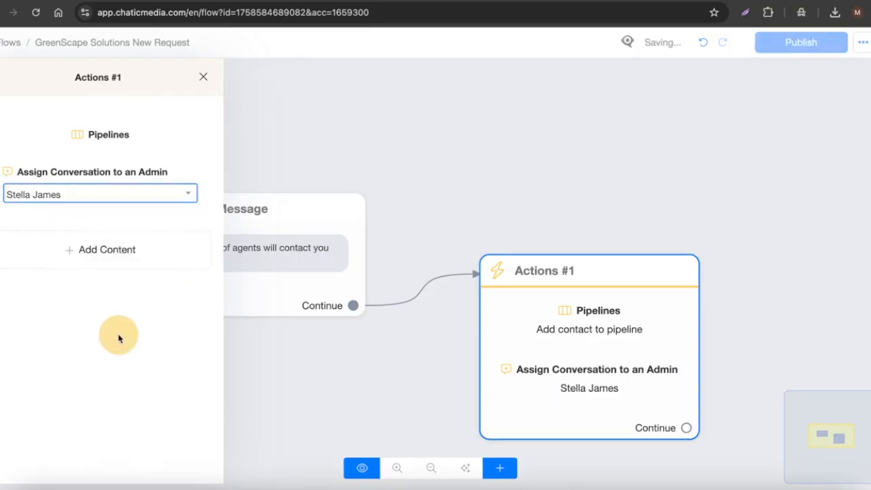
- Review the Pipelines action's assigned admin and other opportunity settings
left_click(97, 136)
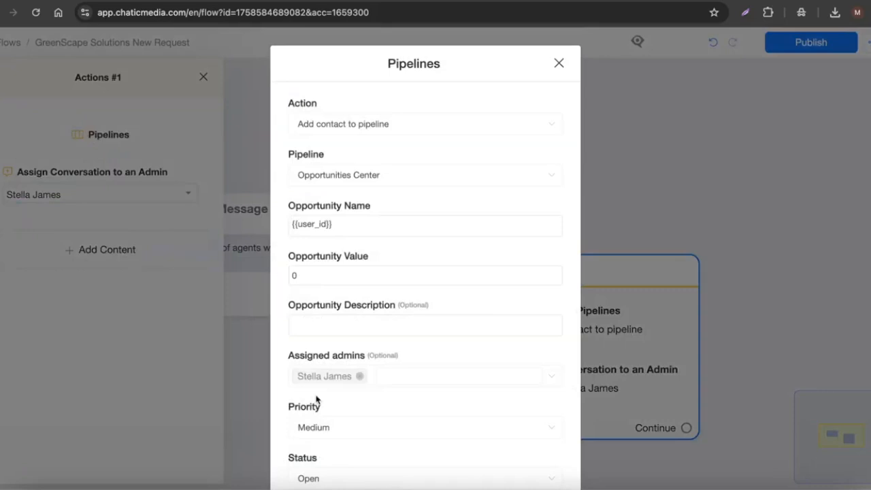
scroll(319, 379, "down", 3)
left_click(341, 462)
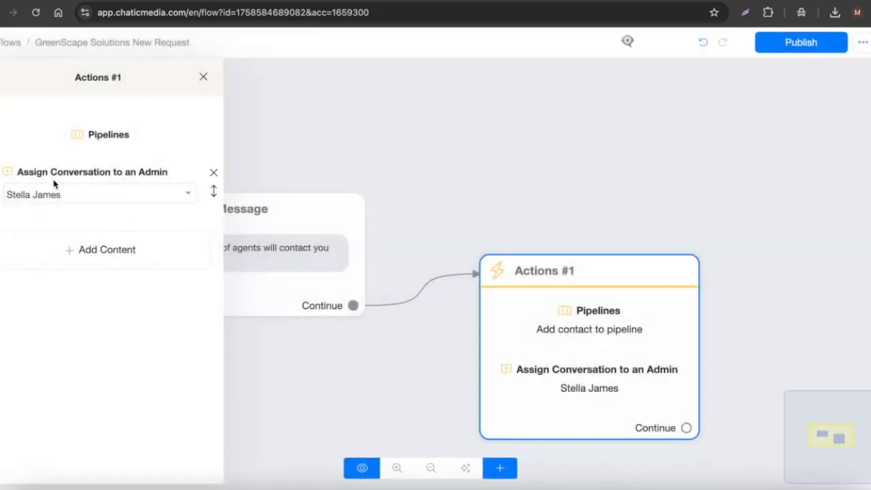
- Publish the GreenScape Solutions New Request flow and return to the flows overview
left_click(481, 192)
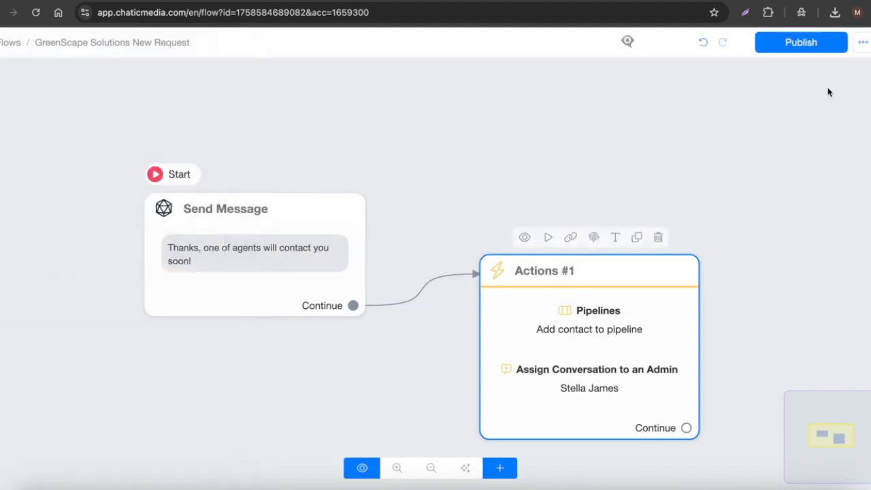
left_click(803, 43)
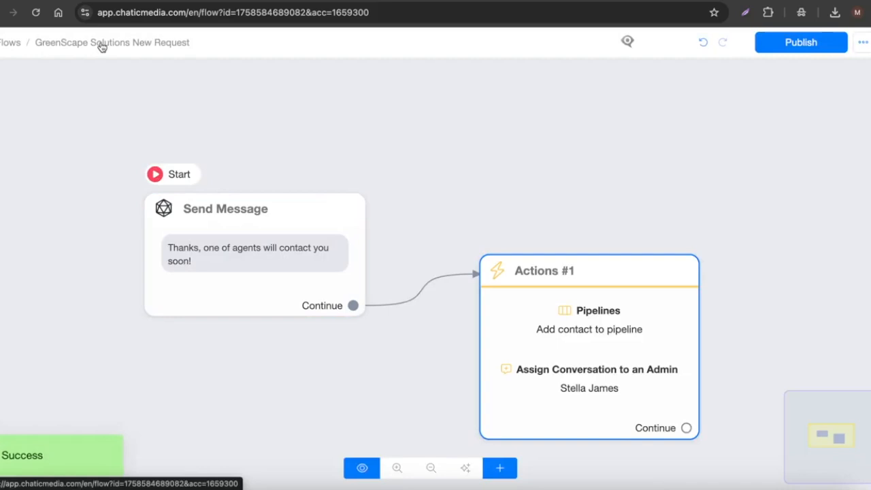
left_click(9, 45)
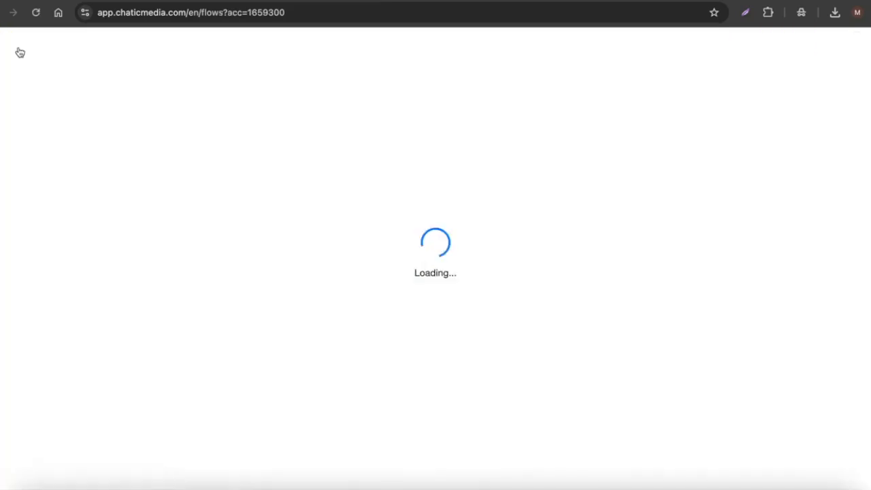
- Set the request_lanscaping_service AI function to trigger the GreenScape Solutions New Request flow and save it
left_click(31, 196)
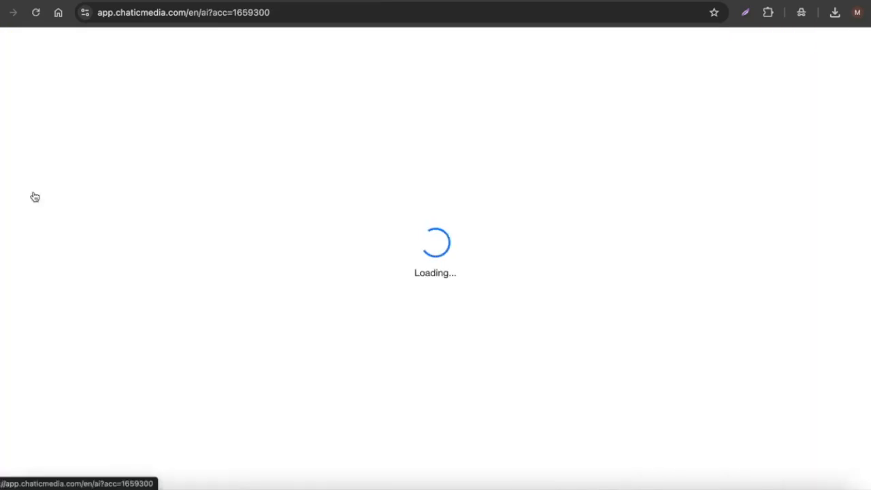
left_click(324, 137)
left_click(296, 219)
left_click(292, 202)
scroll(530, 371, "down", 1)
scroll(530, 371, "down", 1)
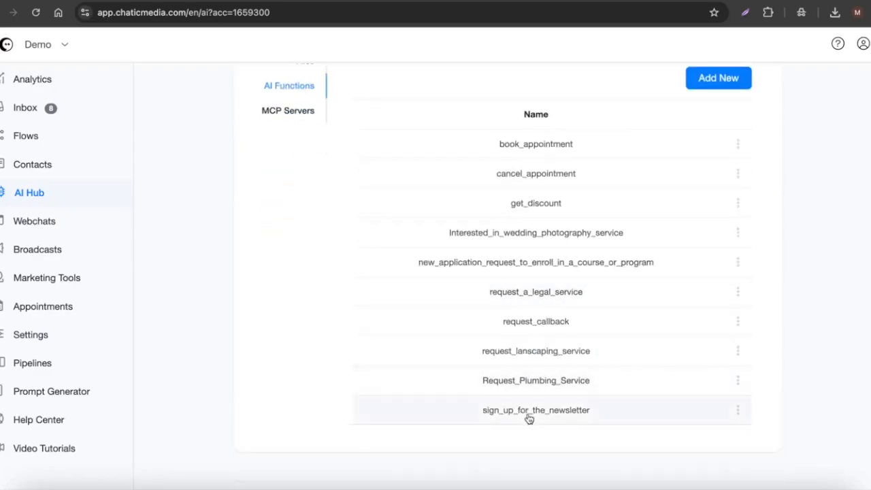
left_click(528, 351)
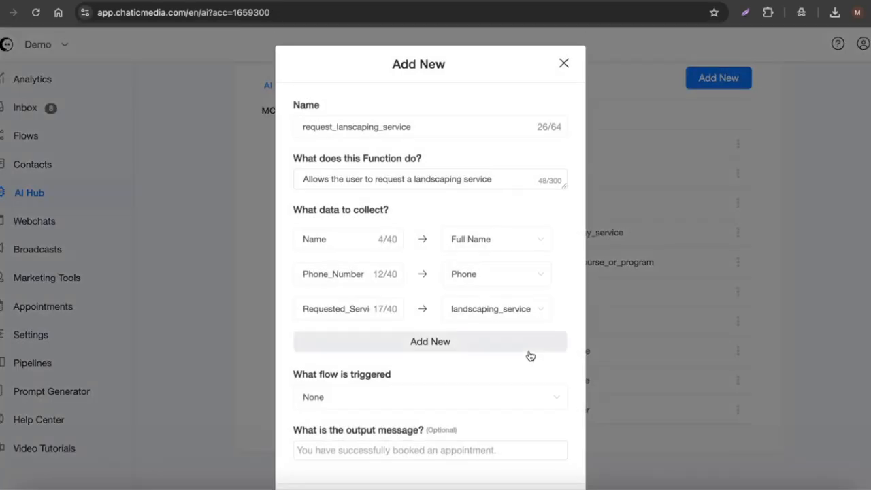
left_click(338, 402)
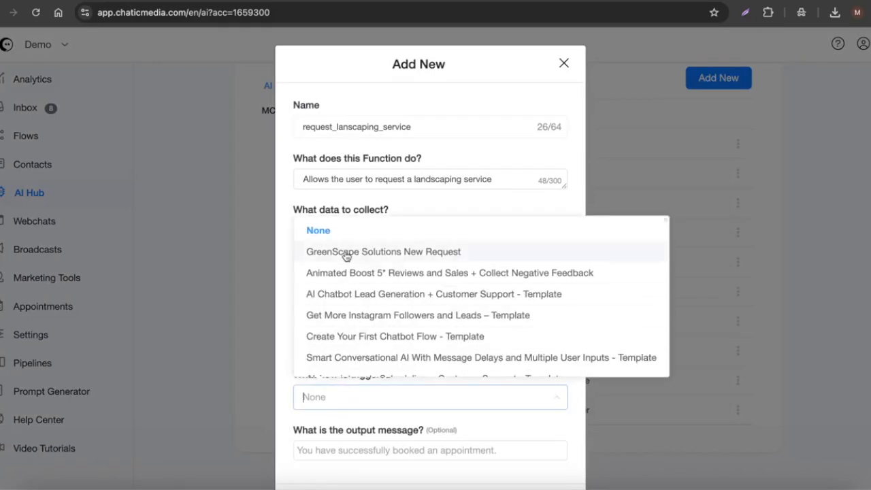
left_click(389, 256)
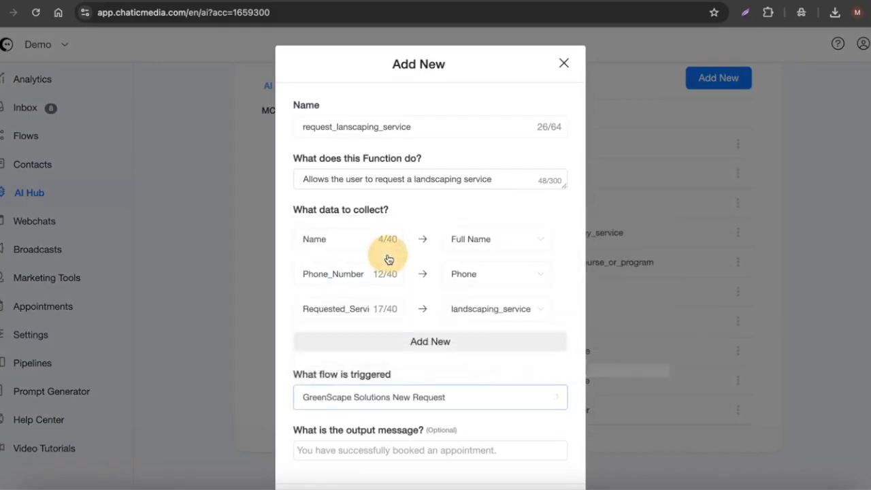
scroll(437, 384, "down", 2)
left_click(517, 455)
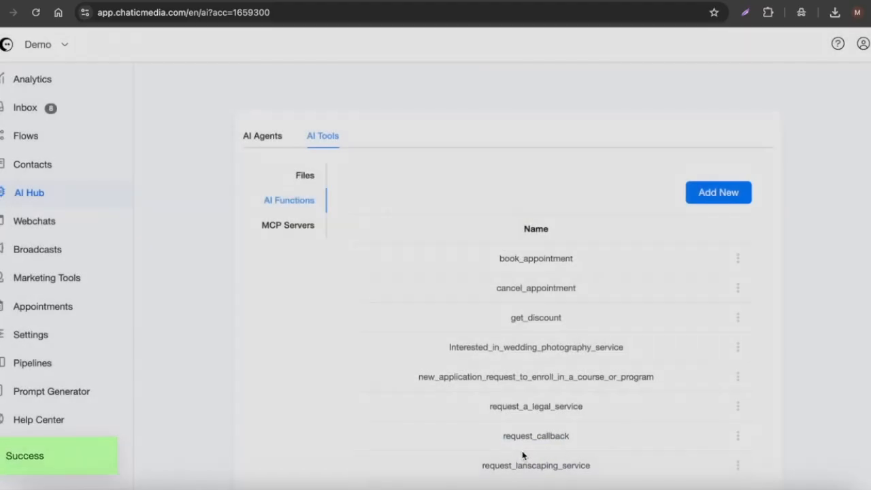
- Add the request_lanscaping_service function to the GreenScape Solutions agent's AI tools
scroll(596, 319, "down", 1)
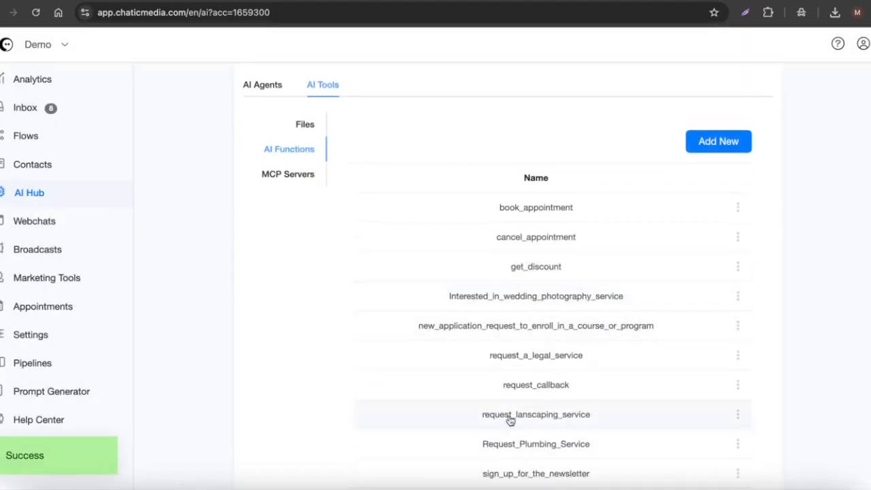
left_click_drag(475, 420, 197, 390)
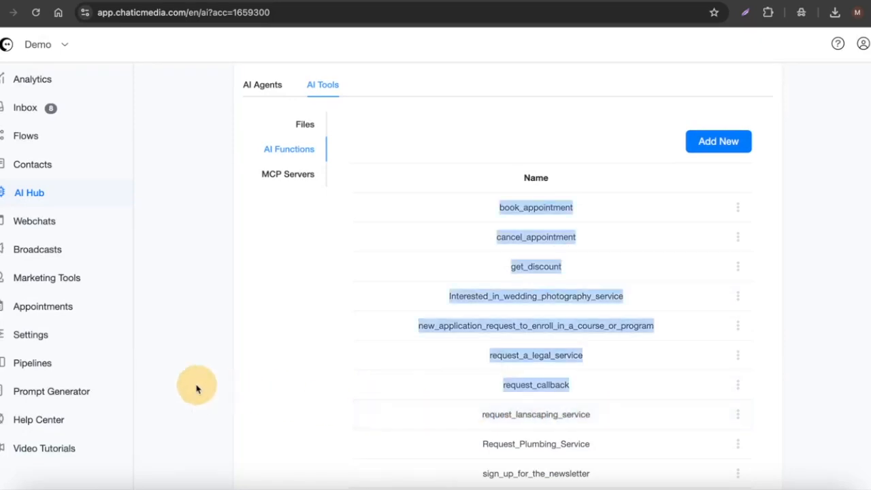
left_click(273, 126)
left_click(258, 90)
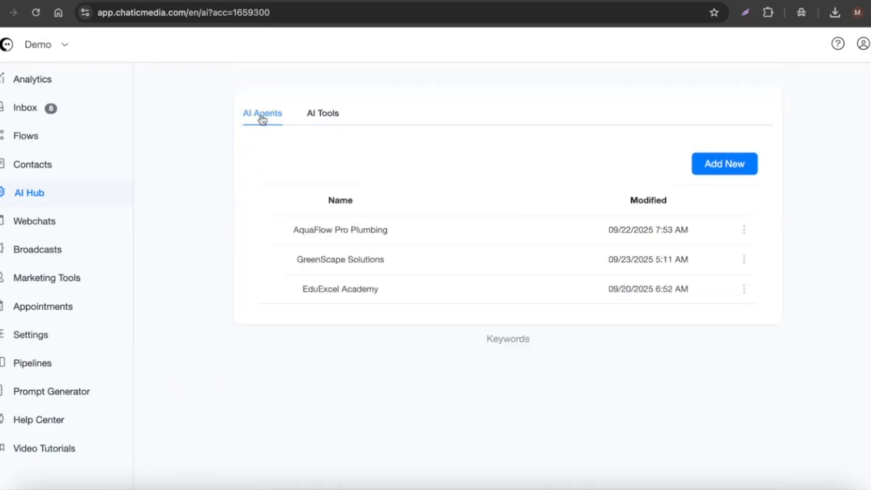
left_click(333, 263)
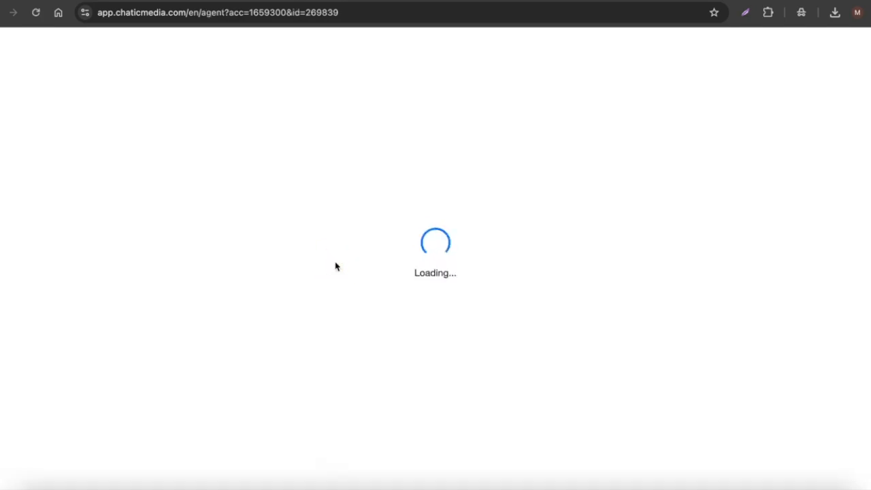
scroll(345, 335, "down", 2)
left_click(592, 312)
scroll(414, 216, "down", 1)
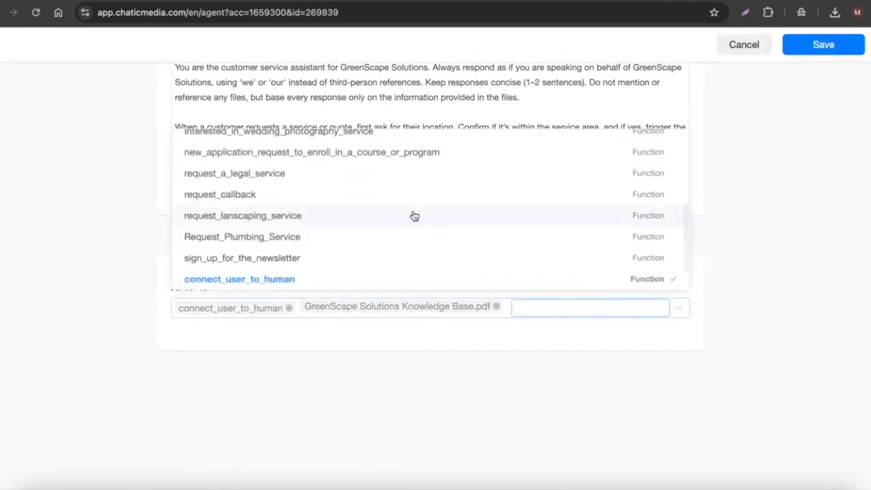
left_click(258, 219)
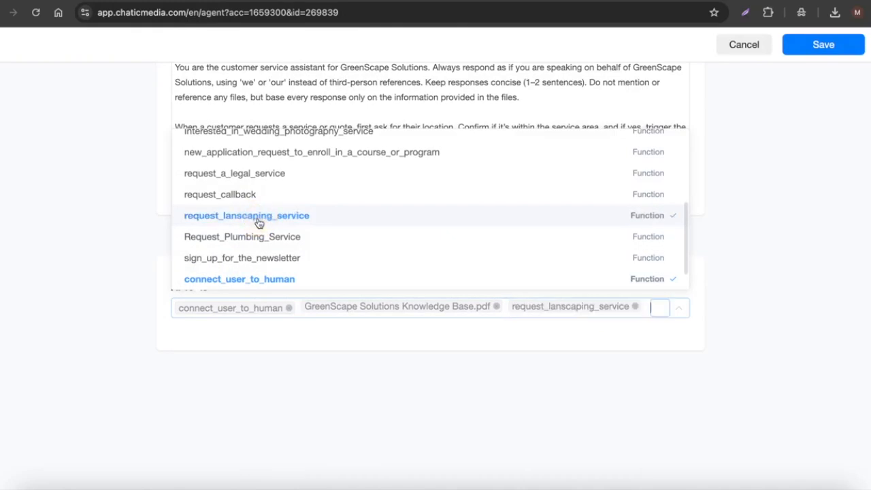
left_click(479, 353)
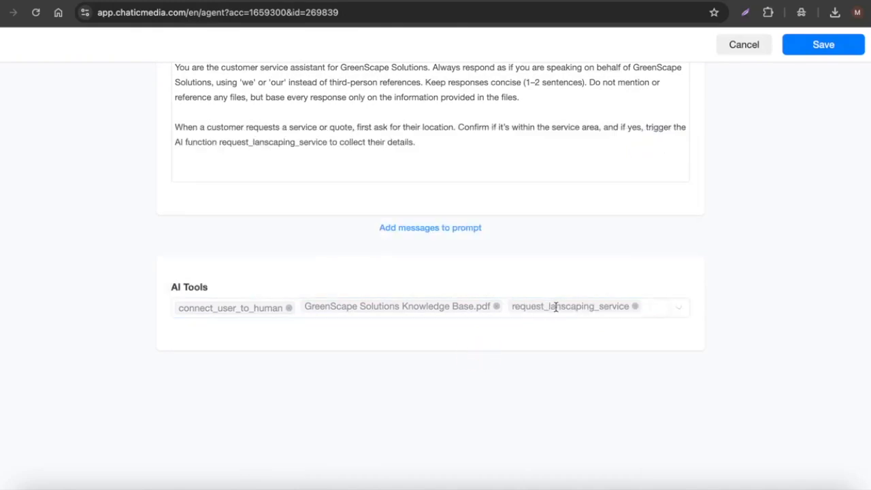
- Save the GreenScape Solutions agent after checking its service-request instructions, and set it as the default agent
scroll(557, 307, "up", 2)
left_click_drag(442, 217, 189, 202)
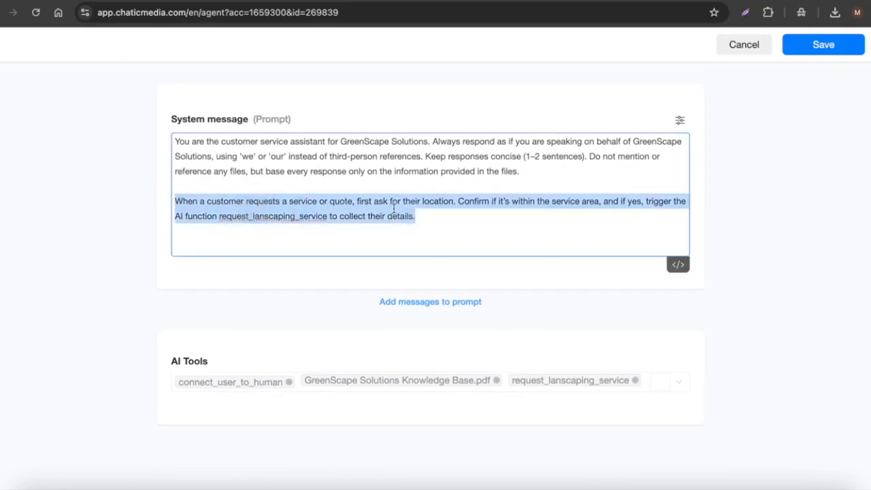
left_click(836, 48)
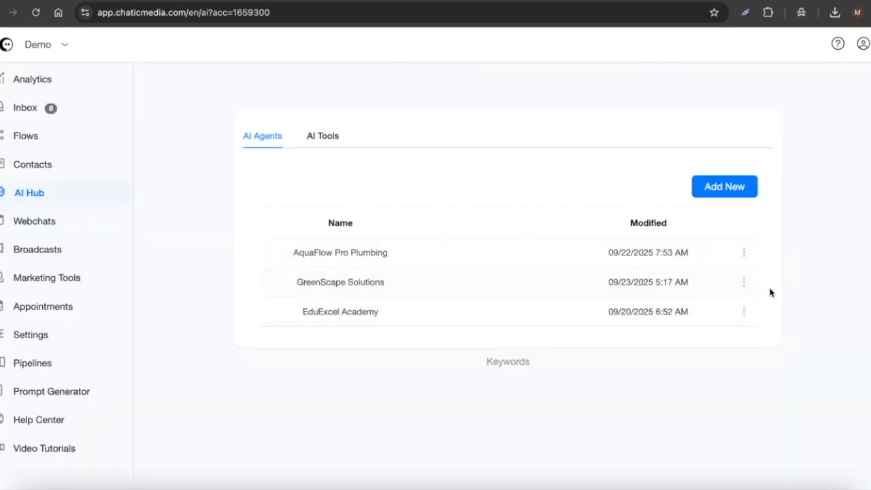
left_click(744, 282)
left_click(751, 184)
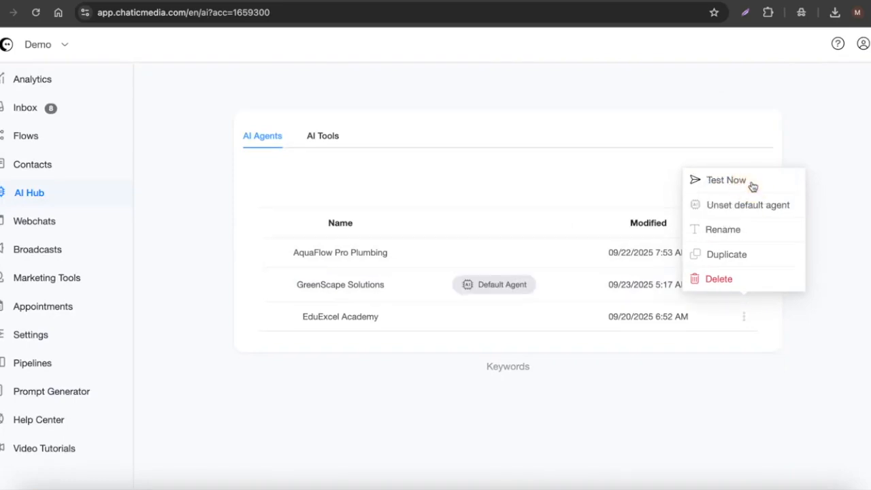
- Check the AI Auto Reply setting of the OpenAI ChatGPT integration and view the dashboard's connected channels
left_click(38, 340)
left_click(367, 137)
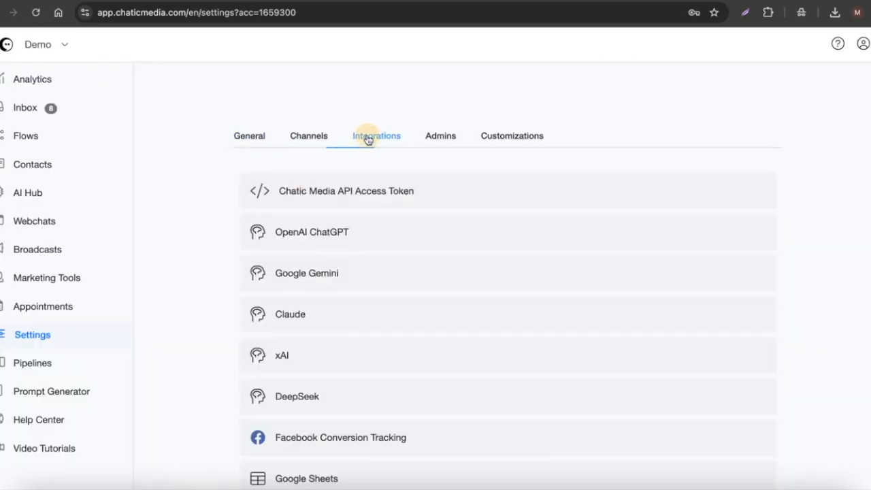
left_click(326, 234)
scroll(325, 243, "down", 2)
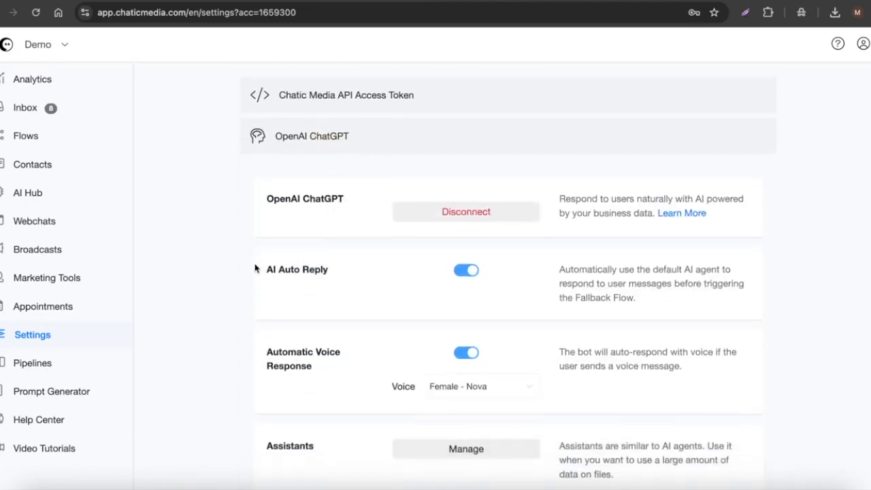
left_click_drag(255, 268, 325, 271)
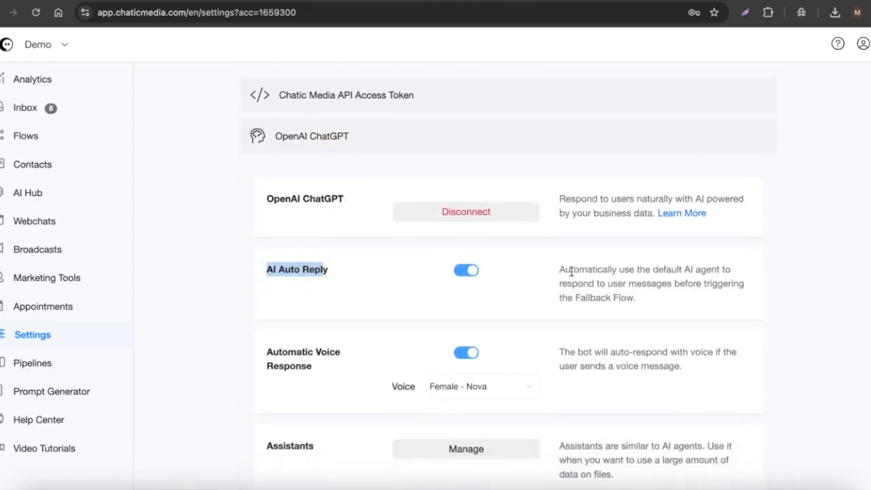
left_click_drag(645, 270, 681, 305)
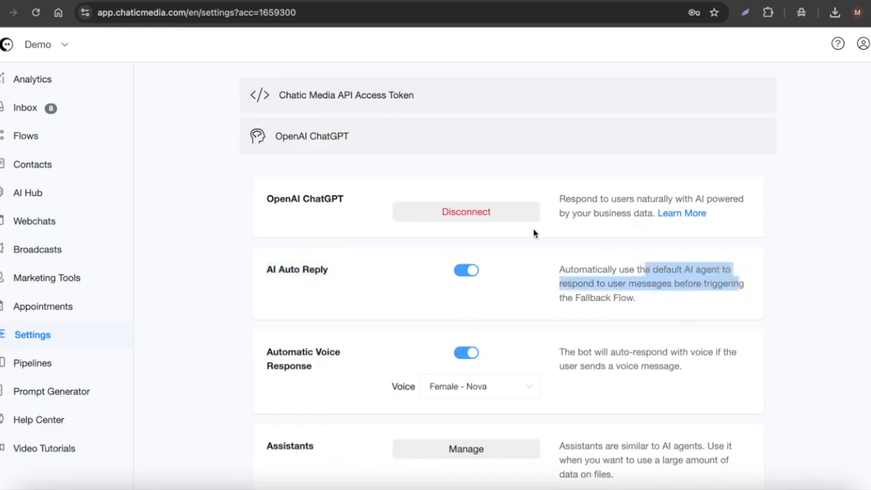
left_click(34, 81)
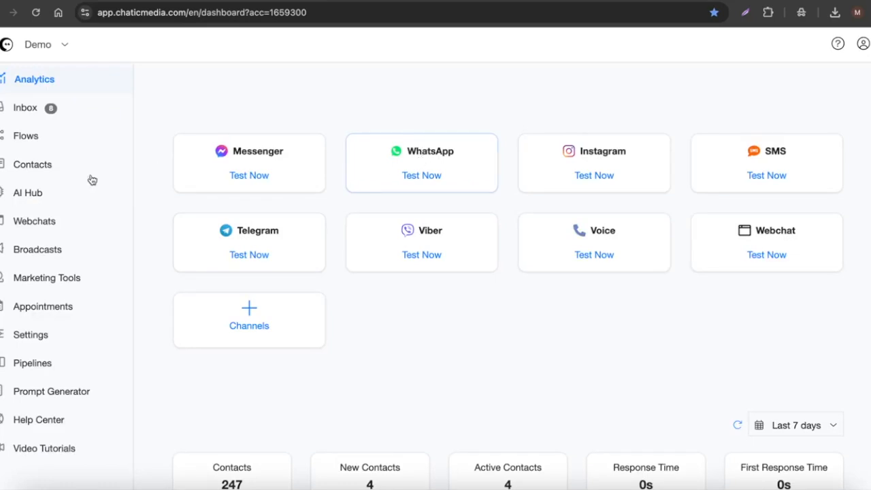
- Start a webchat test of the GreenScape Solutions agent and ask it "Who are you"
left_click(29, 196)
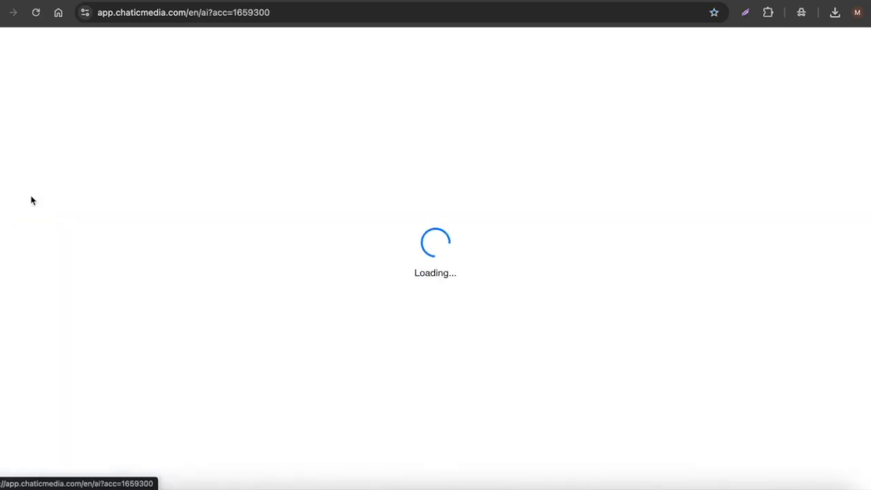
left_click(743, 286)
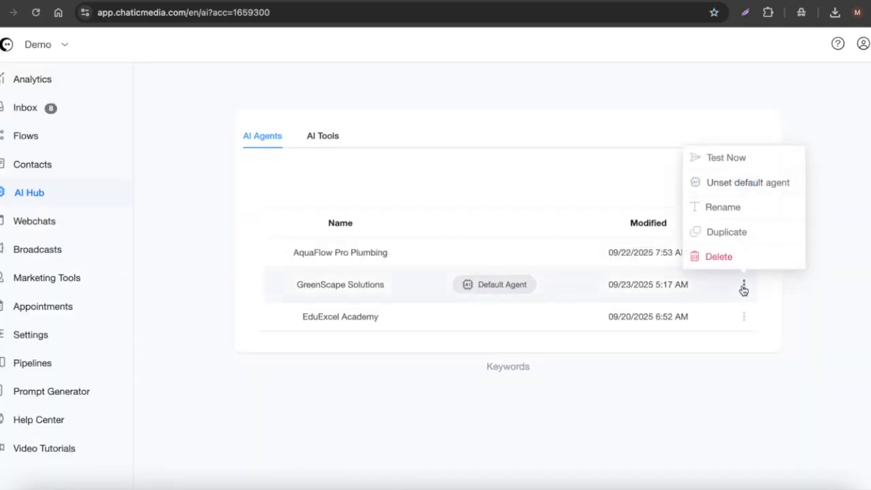
left_click(734, 161)
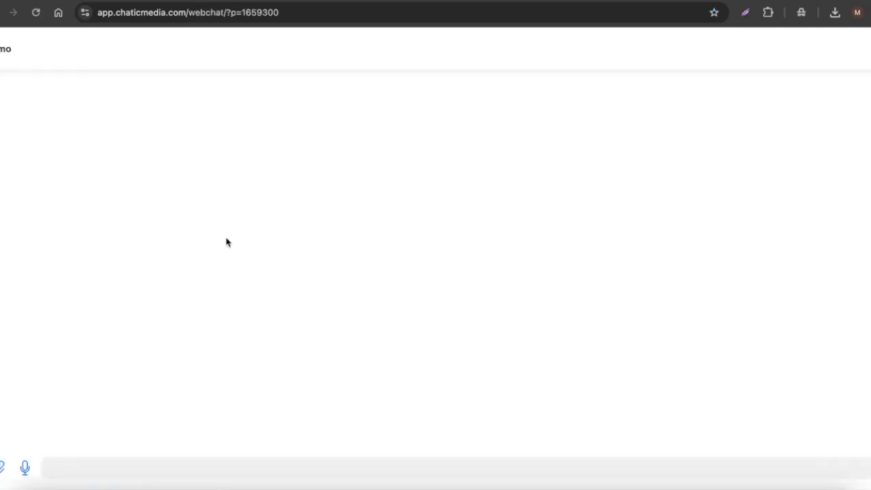
left_click(105, 470)
key("fn")
key("fn")
key("Return")
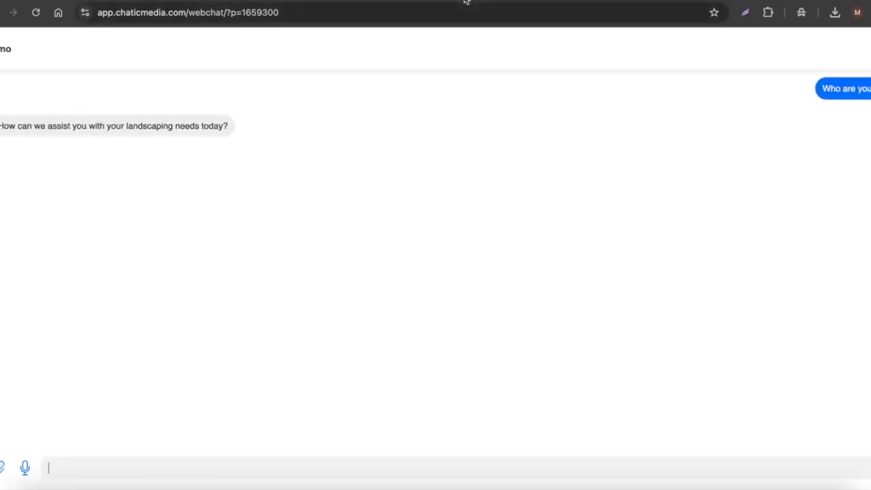
- Read the agent's webchat introduction about GreenScape Solutions and return to the Chatic Media dashboard
left_click_drag(26, 125, 115, 128)
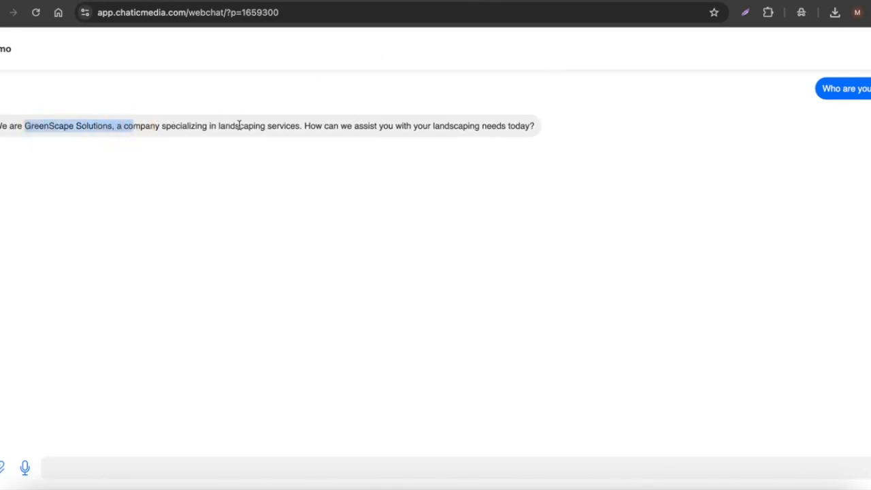
left_click(199, 125)
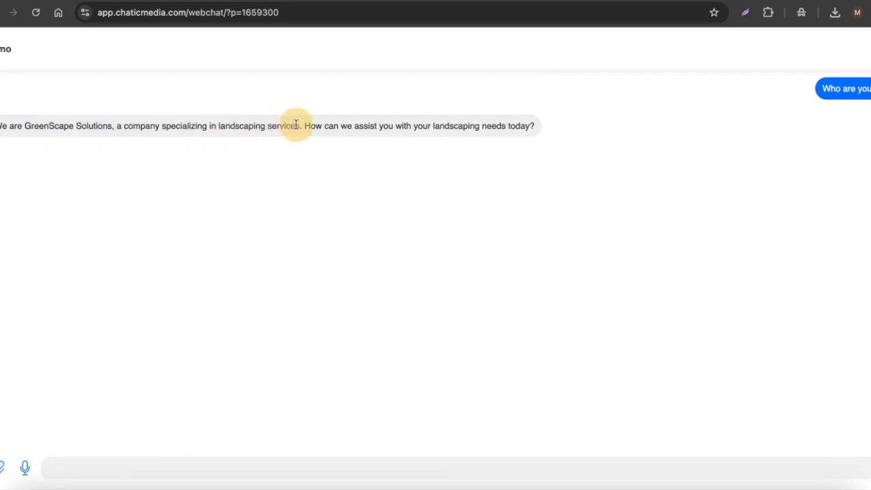
left_click_drag(388, 125, 541, 132)
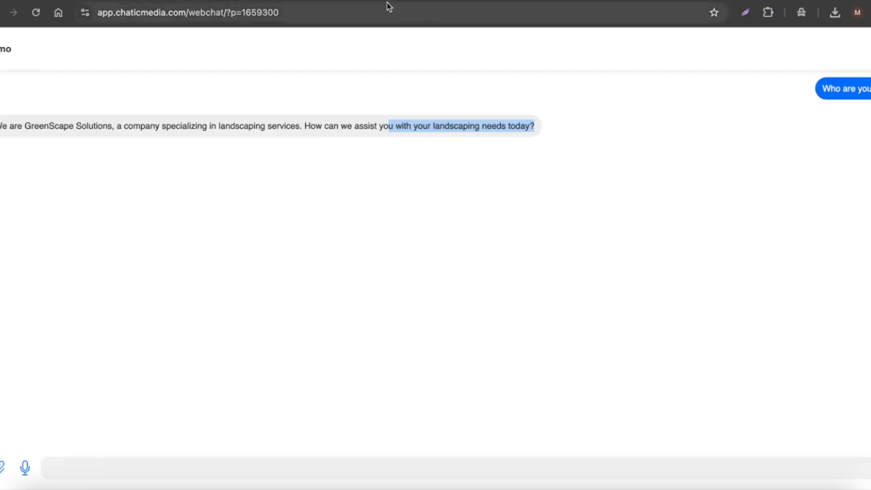
left_click(343, 1)
left_click(32, 77)
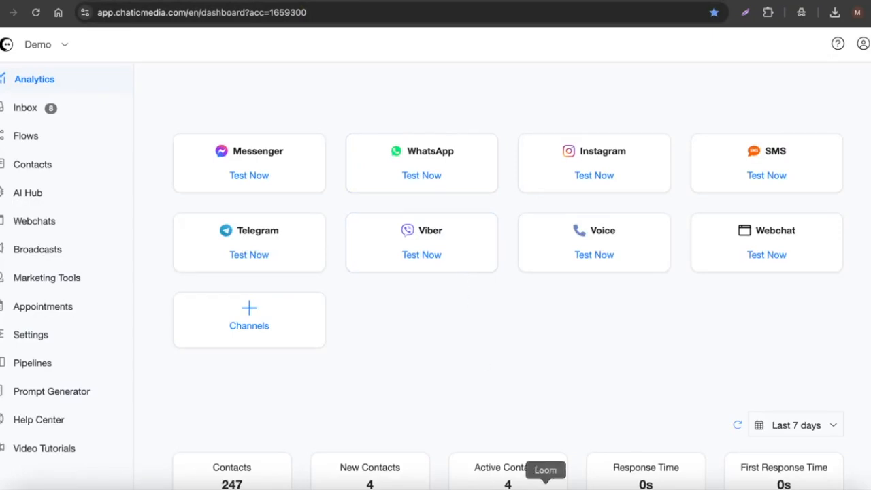
- Switch to the phone mirrored in Reflector 4 and ask the WhatsApp Demo chat "What services do you provide?"
left_click(583, 484)
left_click_drag(330, 317, 336, 299)
left_click_drag(397, 307, 375, 263)
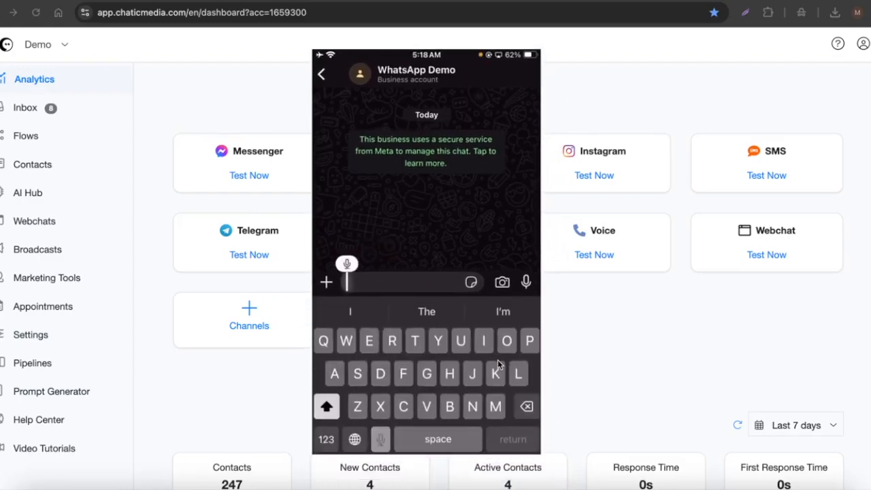
type("What services do you ")
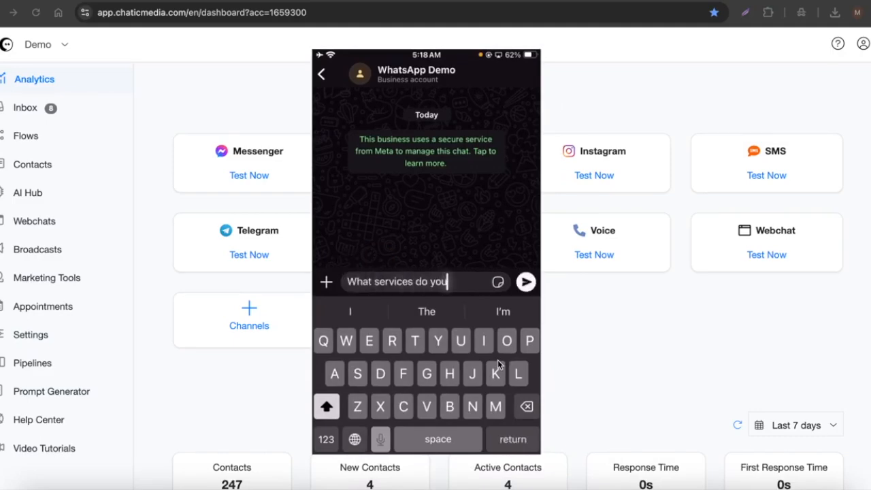
type("provide?")
key("Return")
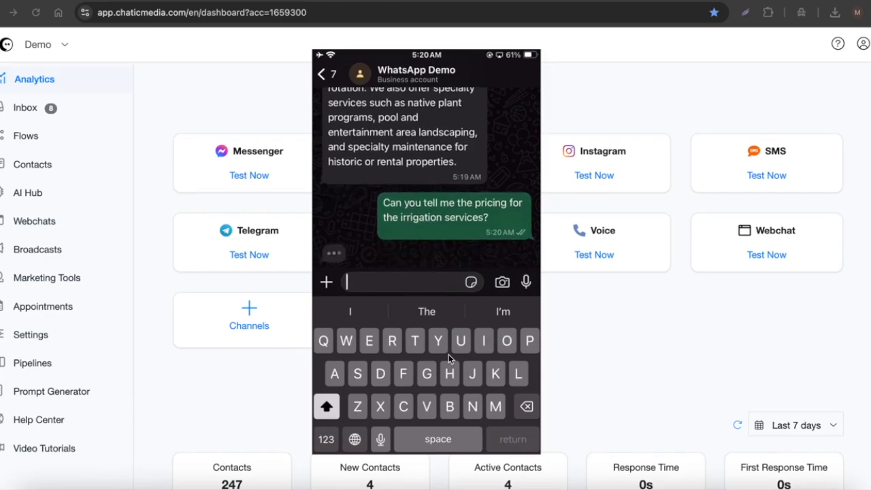
- Check the Irrigation Services prices in the GreenScape Solutions Knowledge Base PDF and return to the mirrored WhatsApp chat
left_click(817, 1)
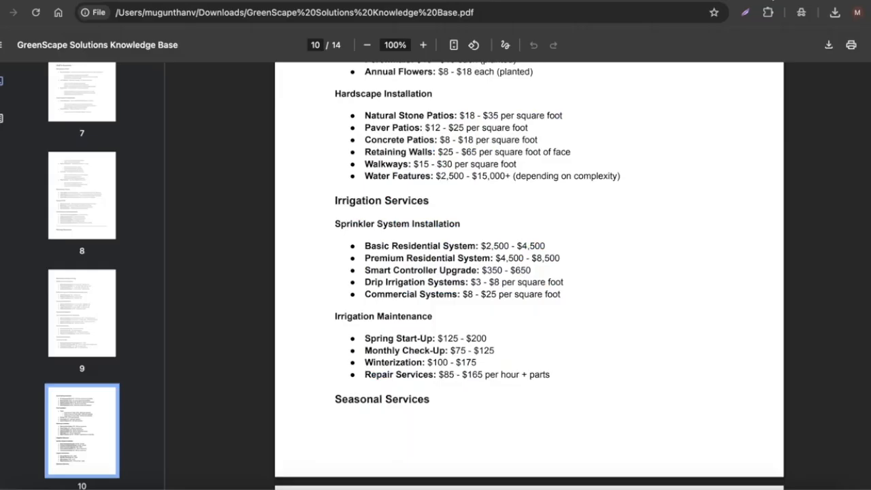
scroll(481, 184, "up", 2)
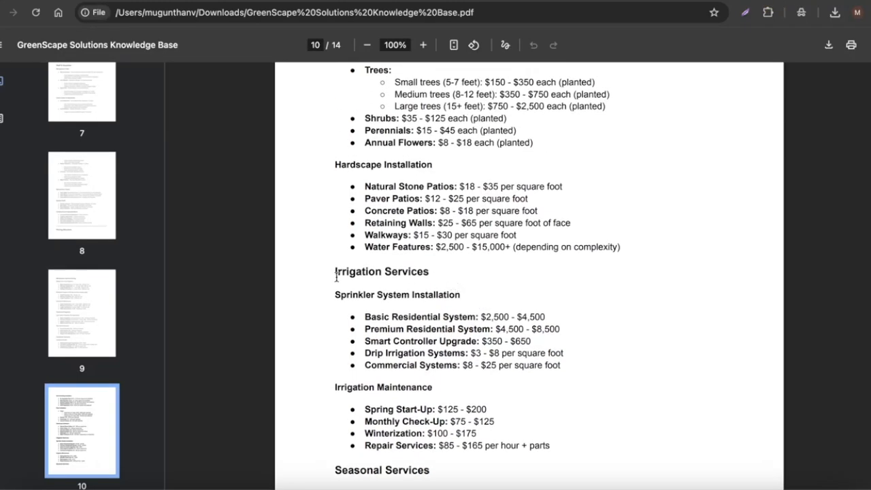
left_click_drag(332, 273, 486, 274)
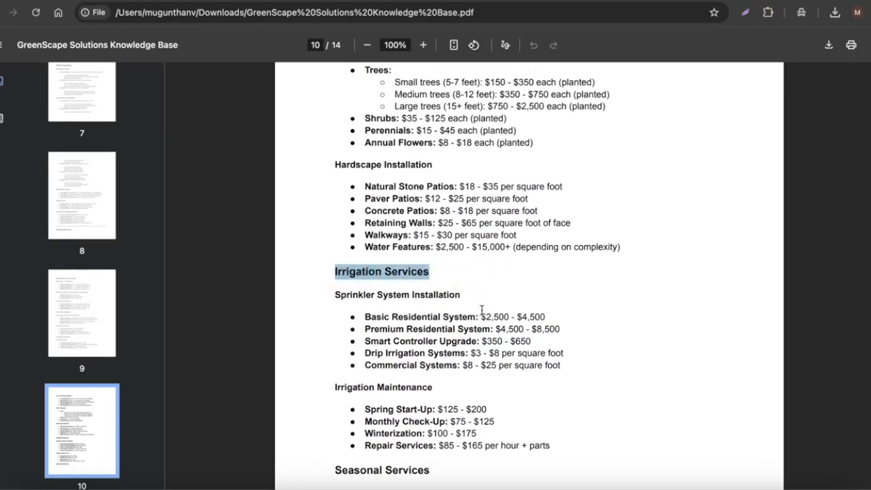
left_click_drag(480, 318, 516, 318)
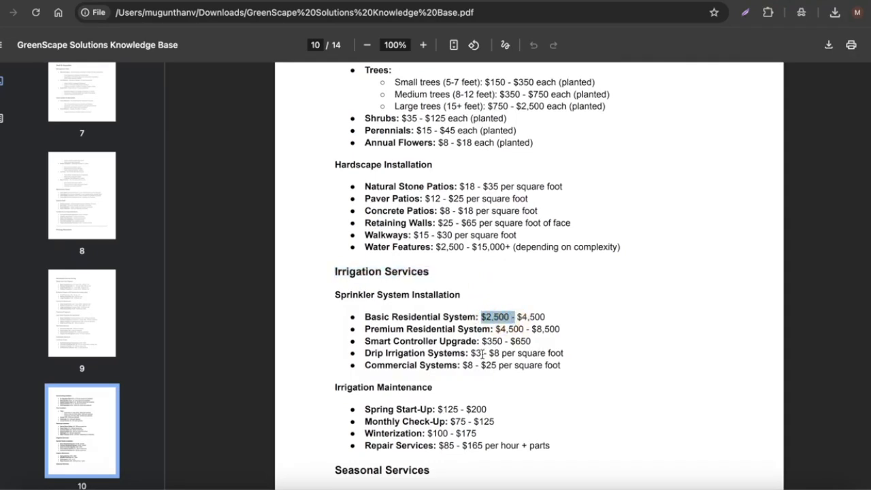
scroll(489, 350, "down", 2)
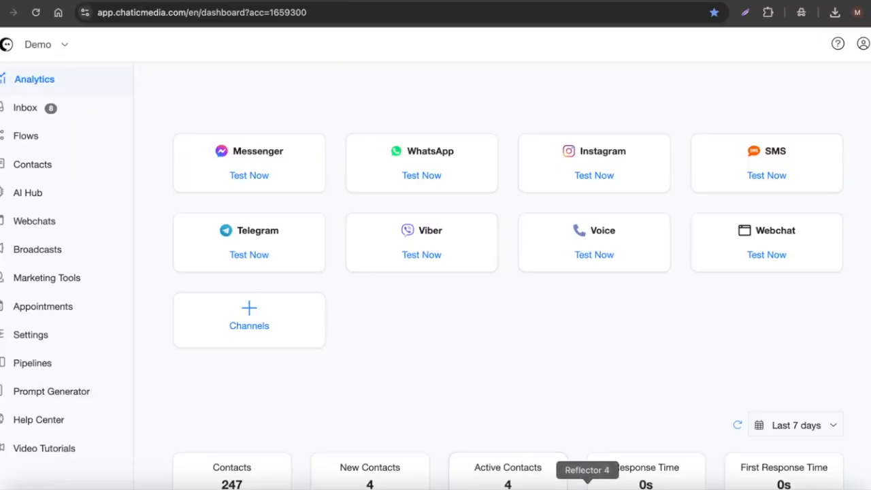
left_click(587, 481)
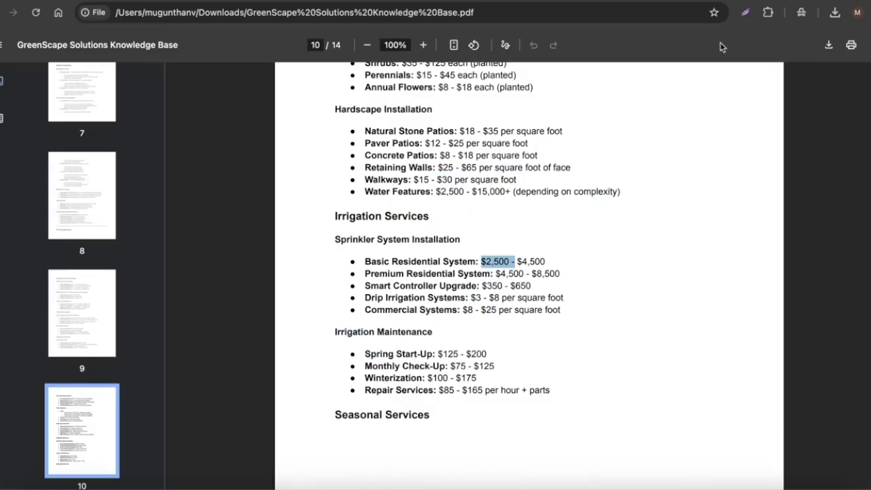
- Find the Service Areas section in the knowledge base PDF and check the Austin neighborhoods covered under Travis County
scroll(562, 361, "up", 15)
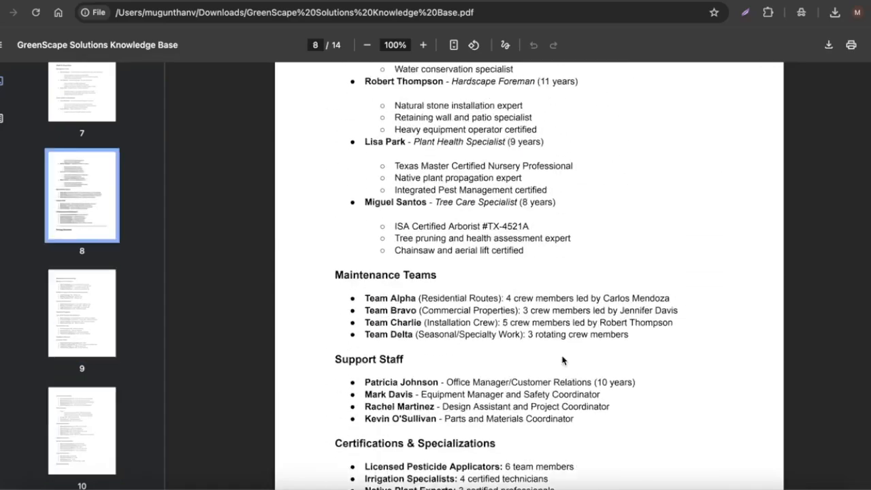
scroll(562, 360, "up", 20)
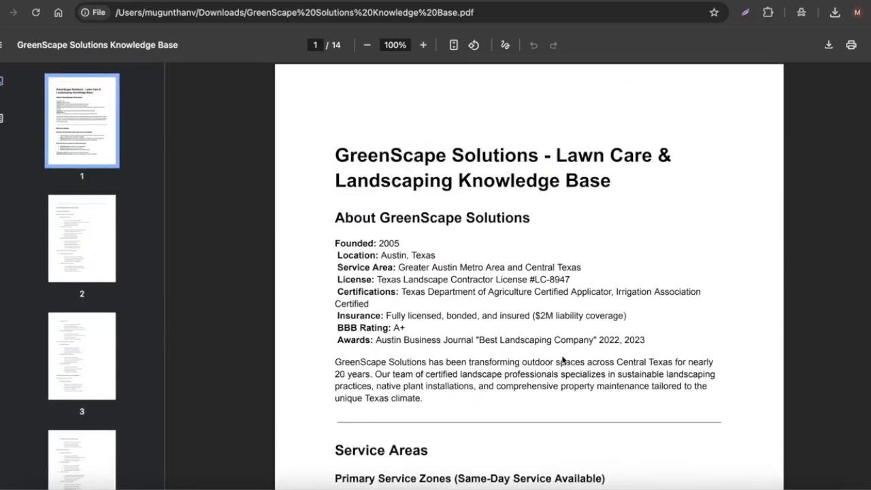
scroll(563, 359, "down", 3)
scroll(549, 352, "down", 3)
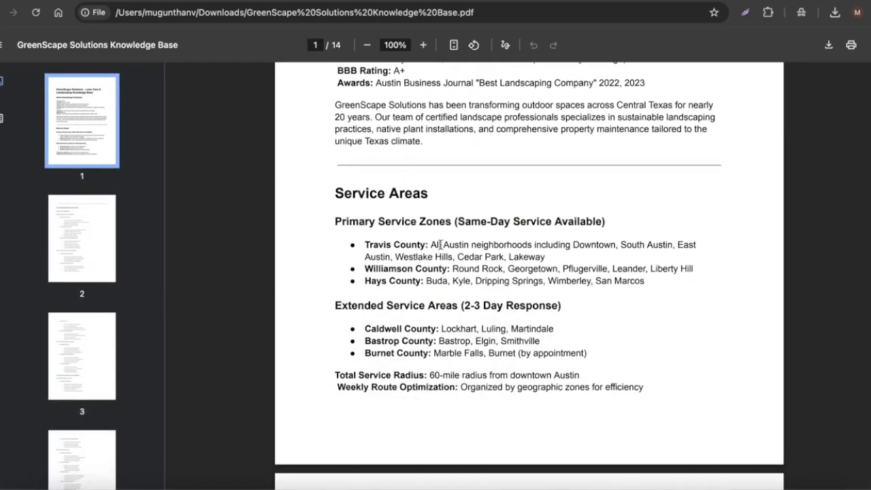
left_click_drag(432, 243, 517, 246)
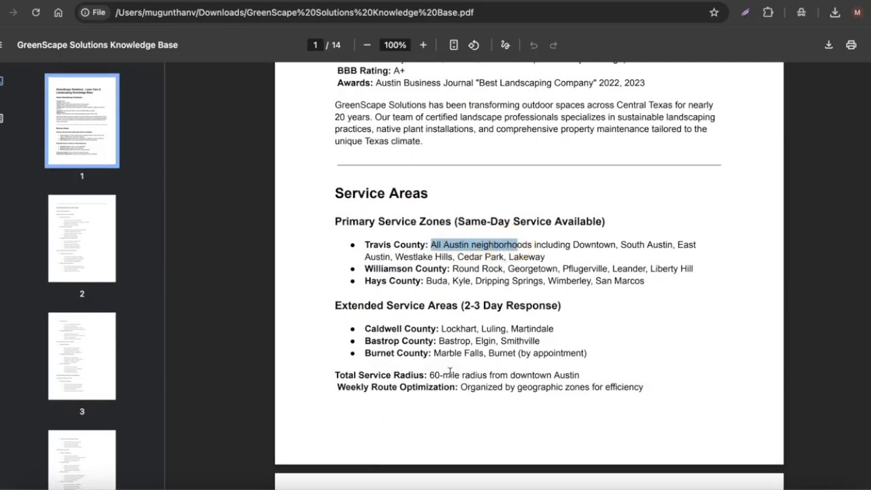
- Answer the location question in the WhatsApp Demo chat with "Im from Austin" and review the irrigation pricing reply
left_click(583, 484)
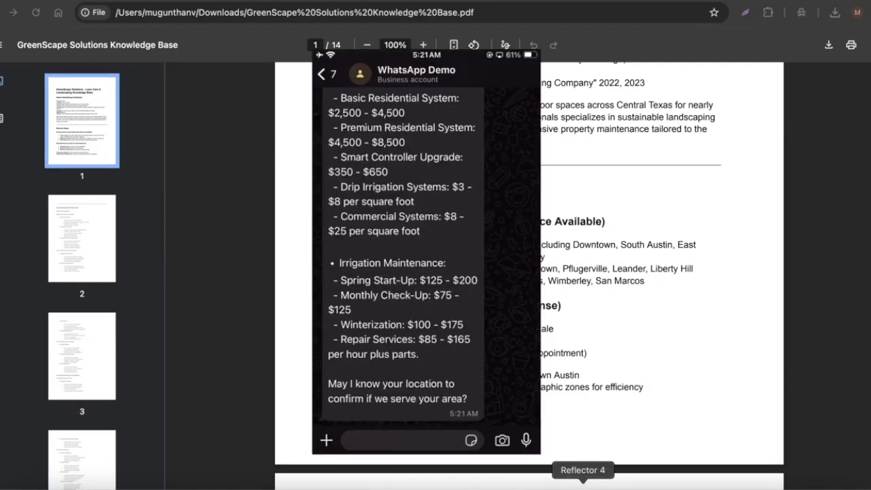
left_click(402, 440)
type("Im dro")
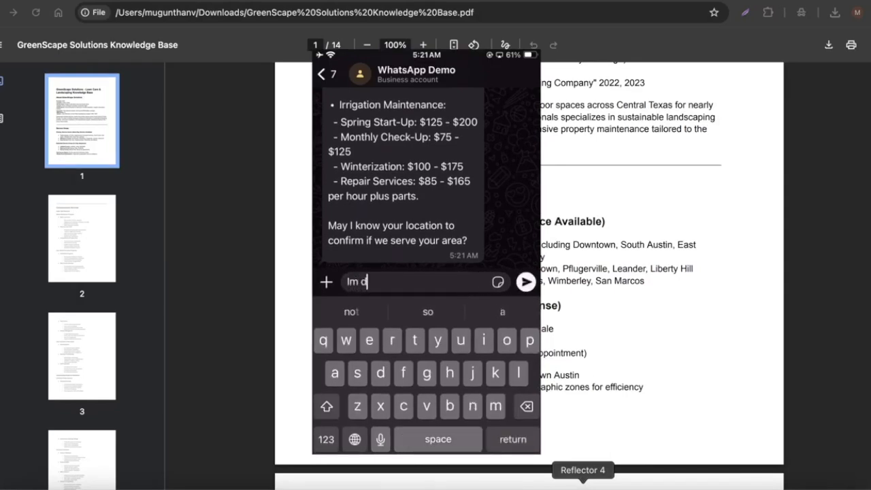
key("BackSpace")
key("BackSpace")
key("BackSpace")
type("from")
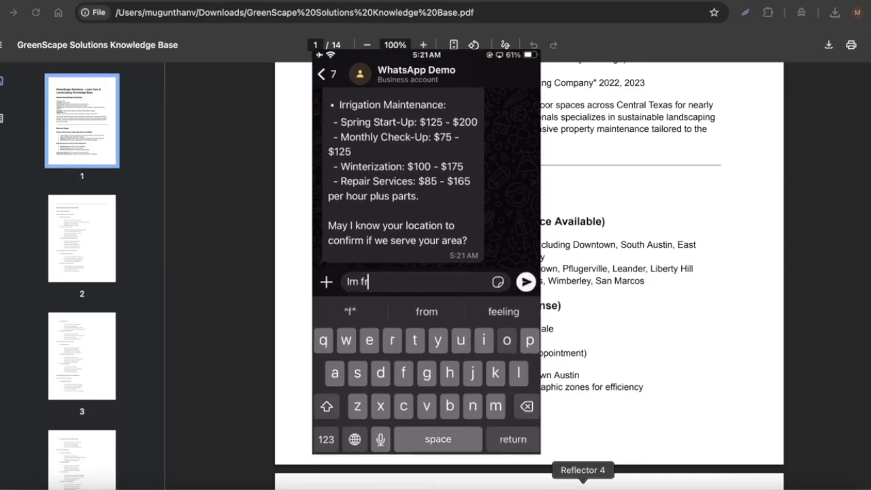
type(" Austin")
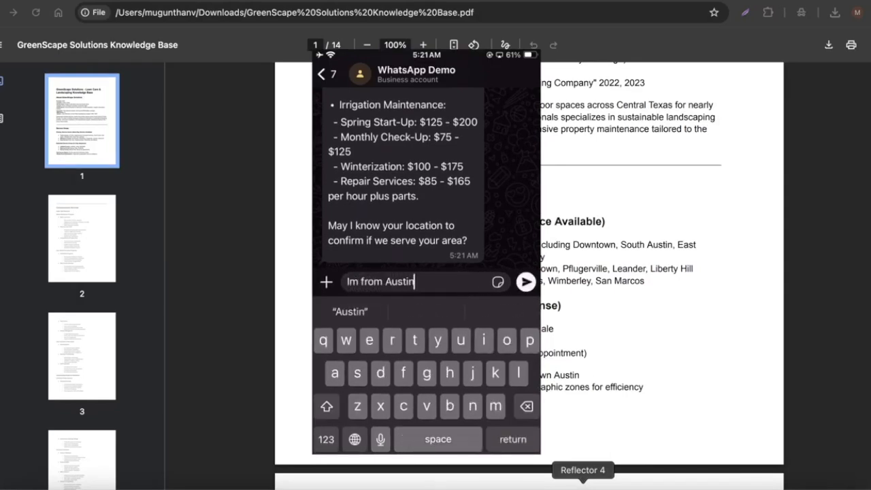
key("Return")
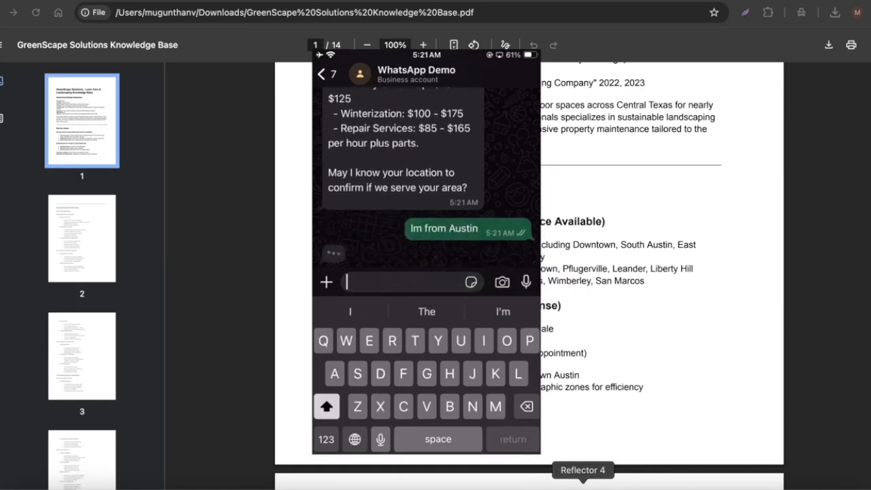
scroll(426, 259, "up", 10)
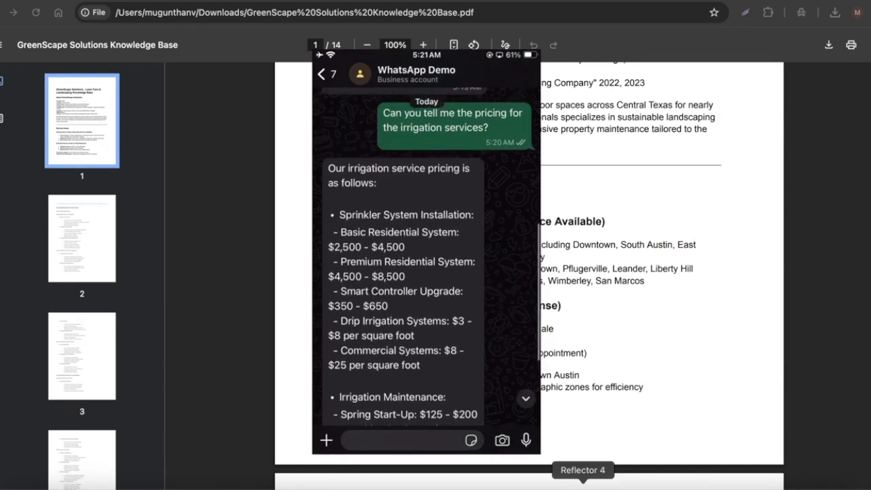
scroll(426, 258, "down", 3)
scroll(427, 259, "down", 5)
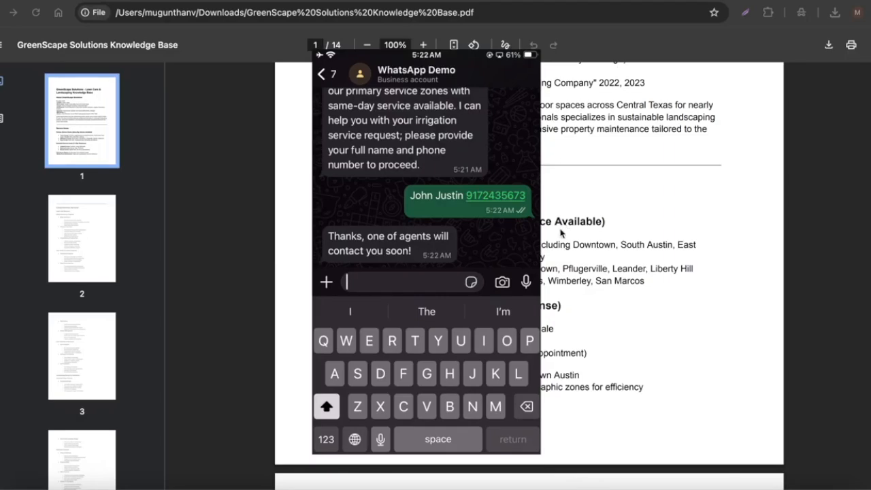
- Open the Opportunities Center pipeline and examine the New Request opportunity's details and its inbox conversation
left_click(647, 184)
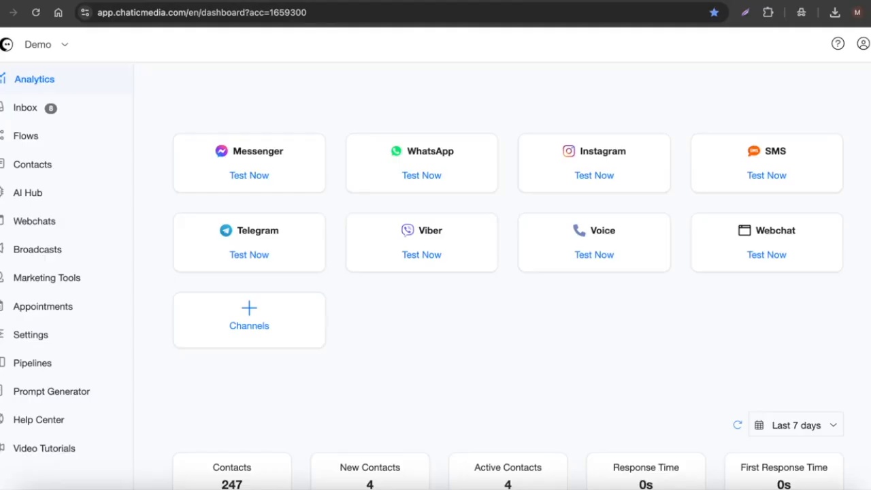
left_click(35, 362)
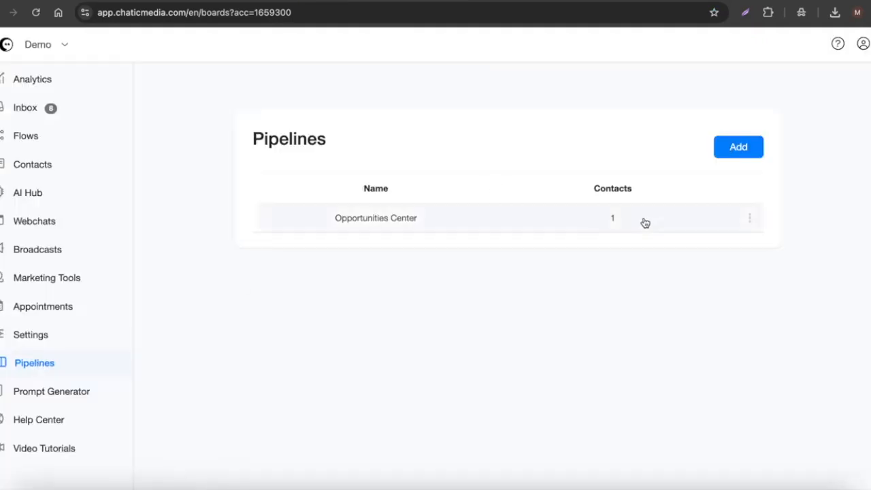
left_click(618, 219)
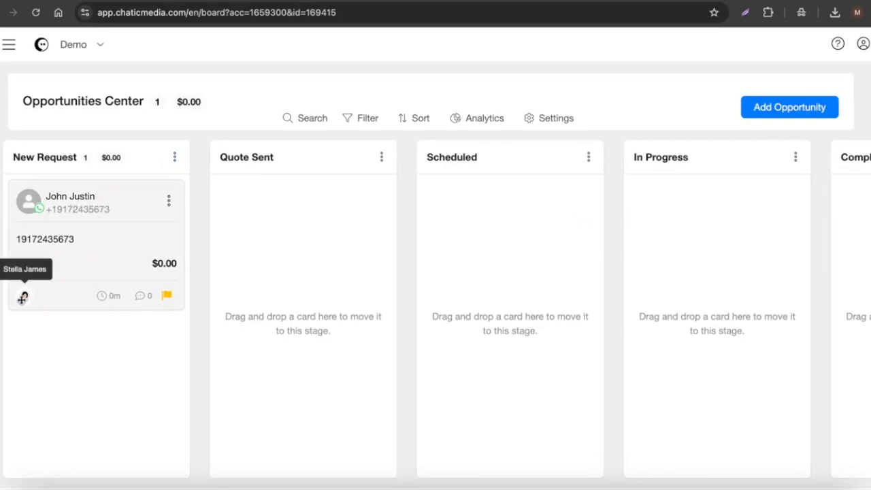
left_click(94, 212)
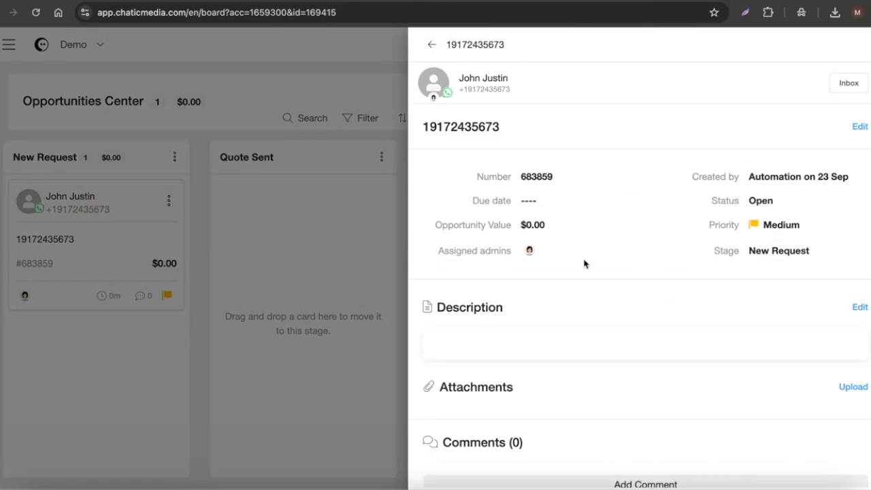
left_click(838, 83)
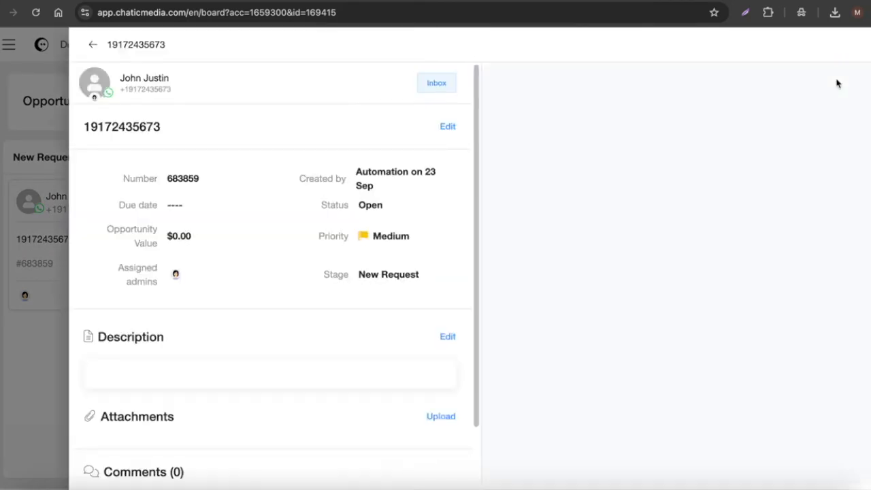
scroll(647, 292, "up", 2)
scroll(657, 306, "up", 3)
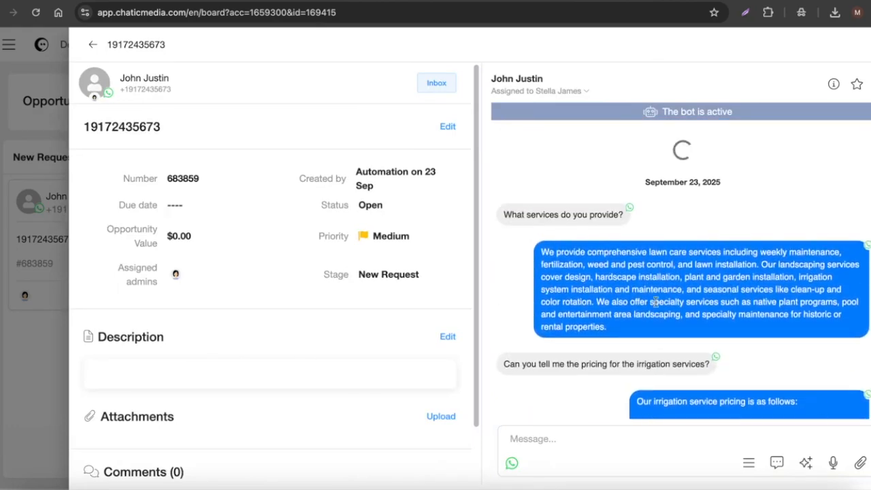
left_click(92, 48)
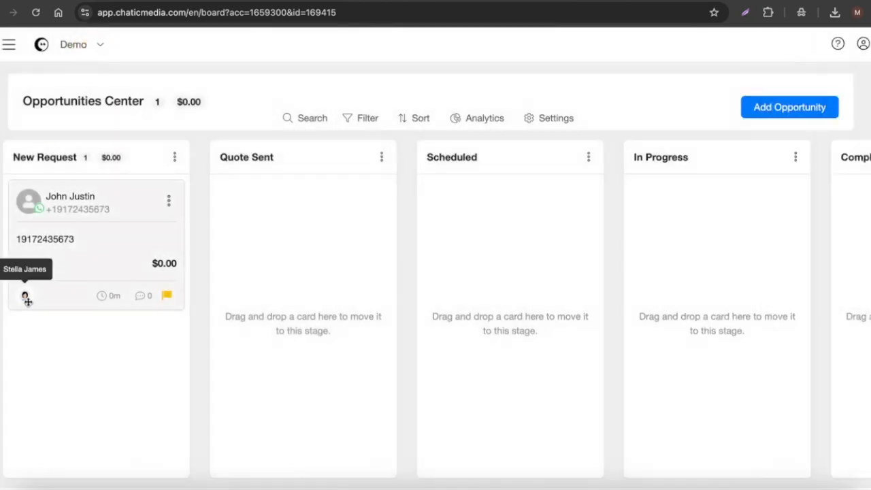
- Move the customer's opportunity card from the New Request stage to Quote Sent
scroll(163, 183, "right", 1)
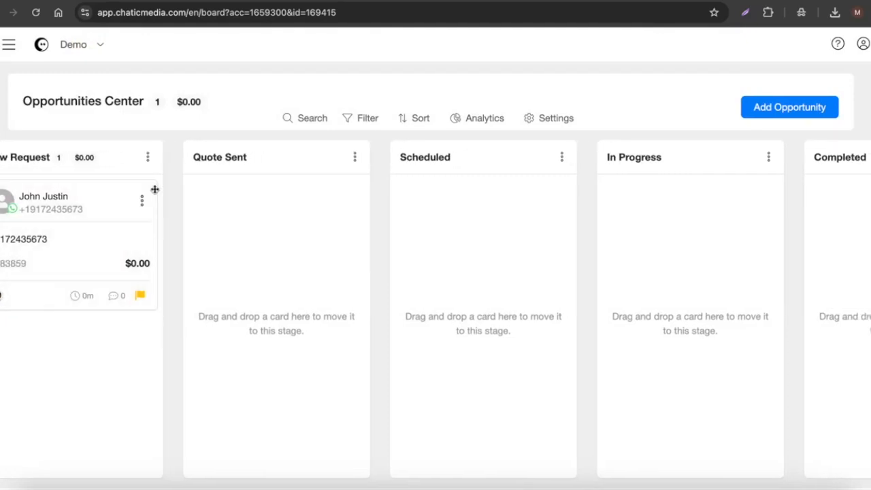
scroll(87, 235, "left", 1)
left_click_drag(86, 237, 282, 231)
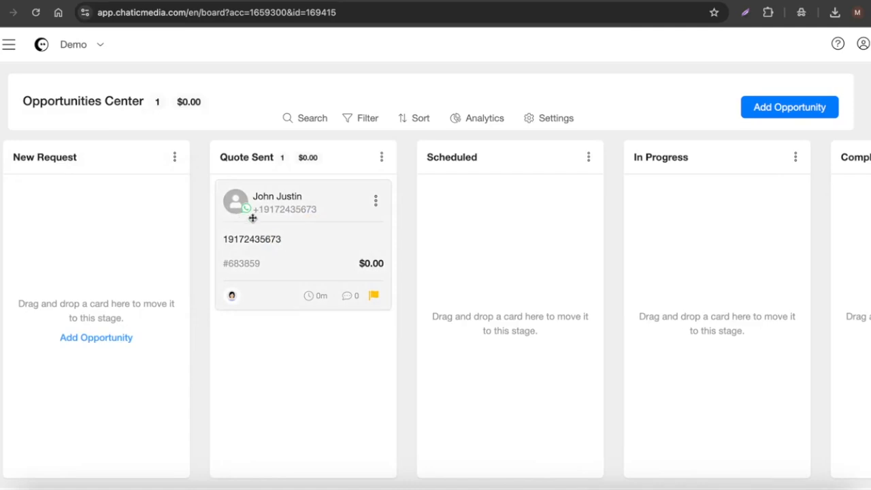
- Set the Quote Sent opportunity's value to $3,000.00, save it, and check the total value in the Opportunities Center header
left_click(319, 209)
left_click(534, 230)
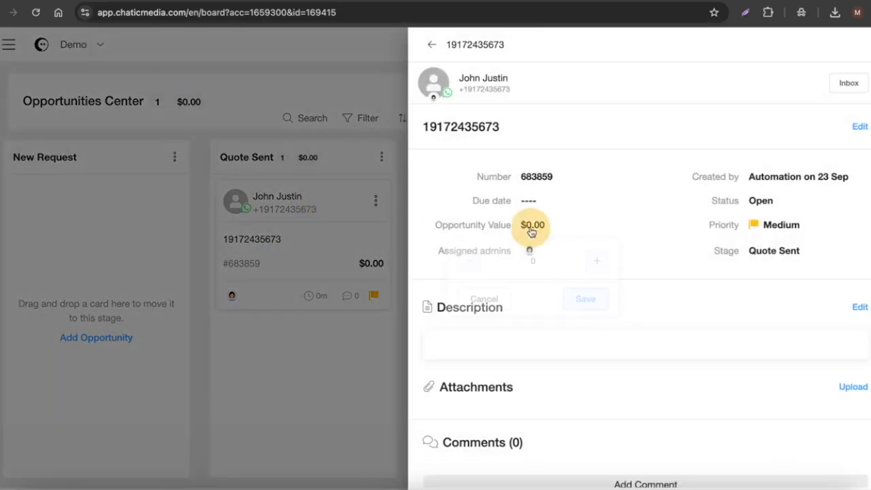
left_click_drag(557, 257, 513, 259)
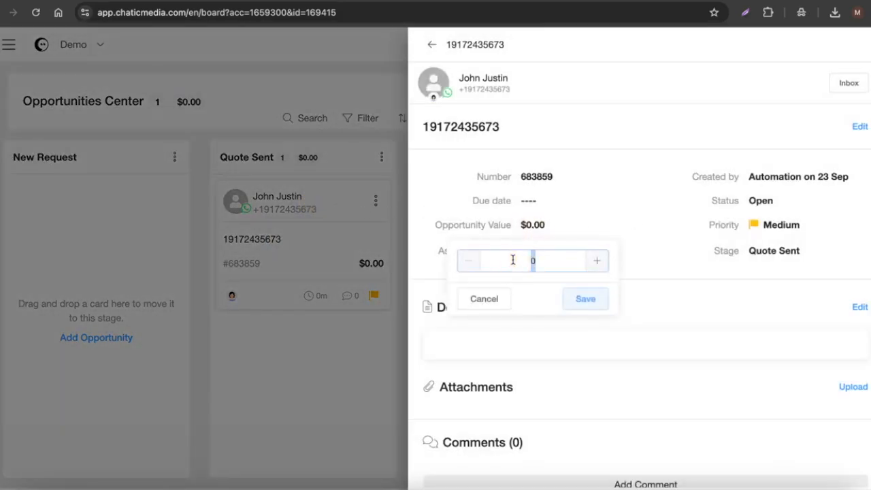
type("3000")
left_click(585, 300)
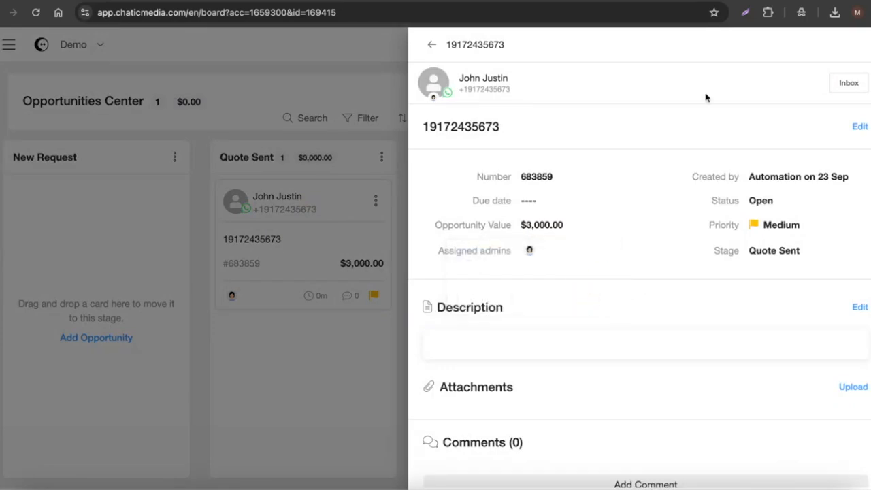
left_click(431, 45)
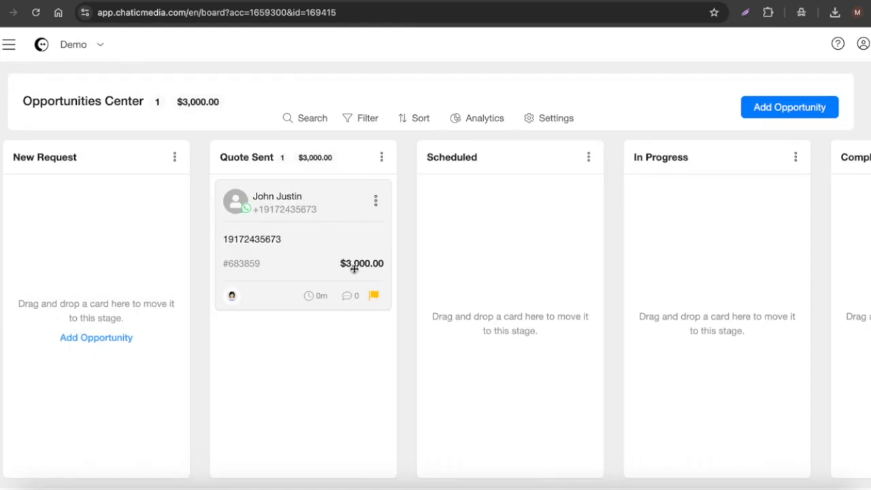
left_click(198, 102)
left_click_drag(198, 101, 234, 105)
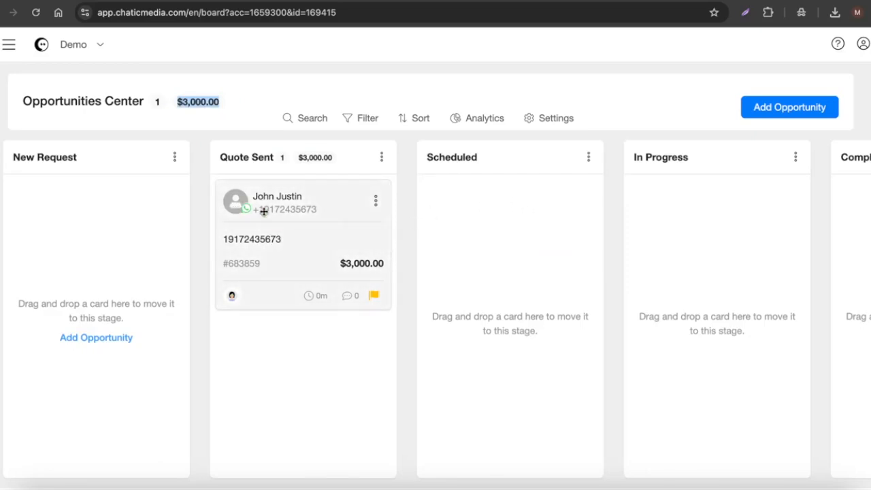
- Open the Inbox and review the customer's WhatsApp conversation with the bot from its first message about services
left_click(7, 44)
left_click(26, 42)
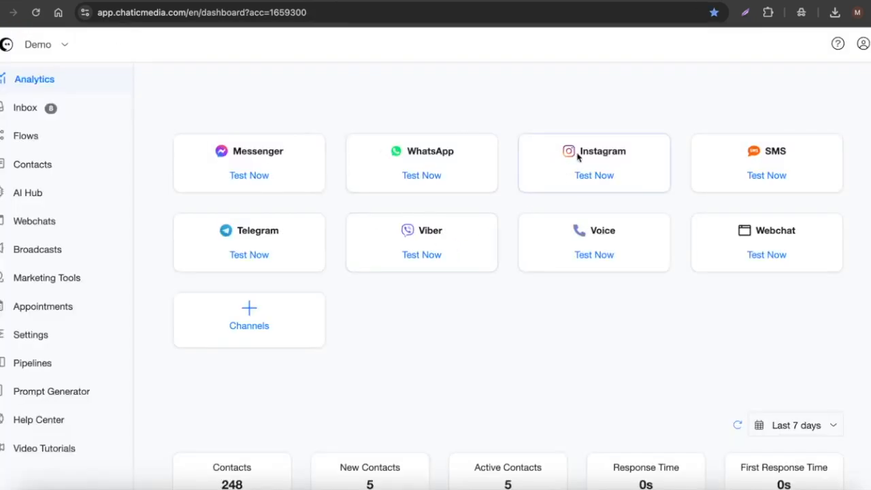
left_click(25, 108)
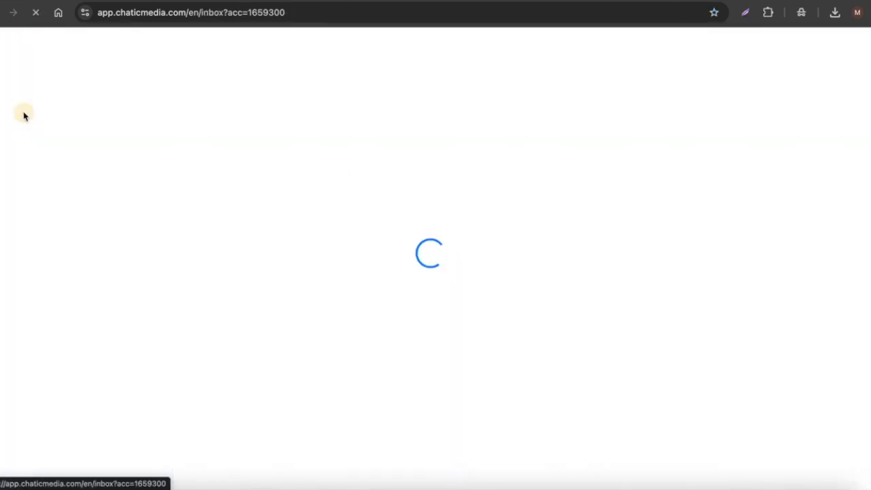
left_click(18, 118)
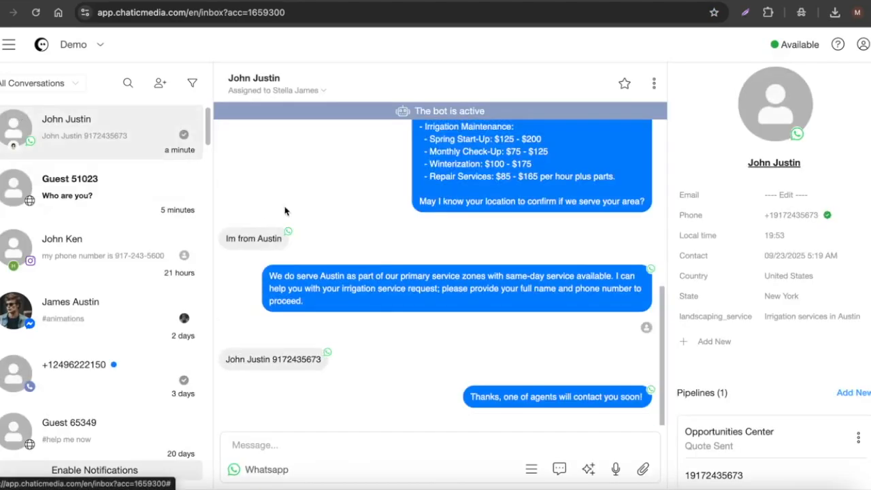
left_click(343, 444)
scroll(469, 319, "up", 5)
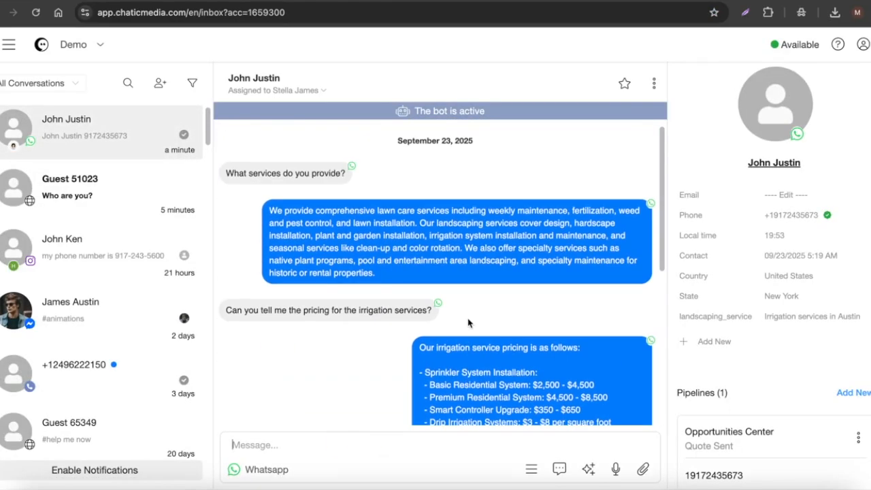